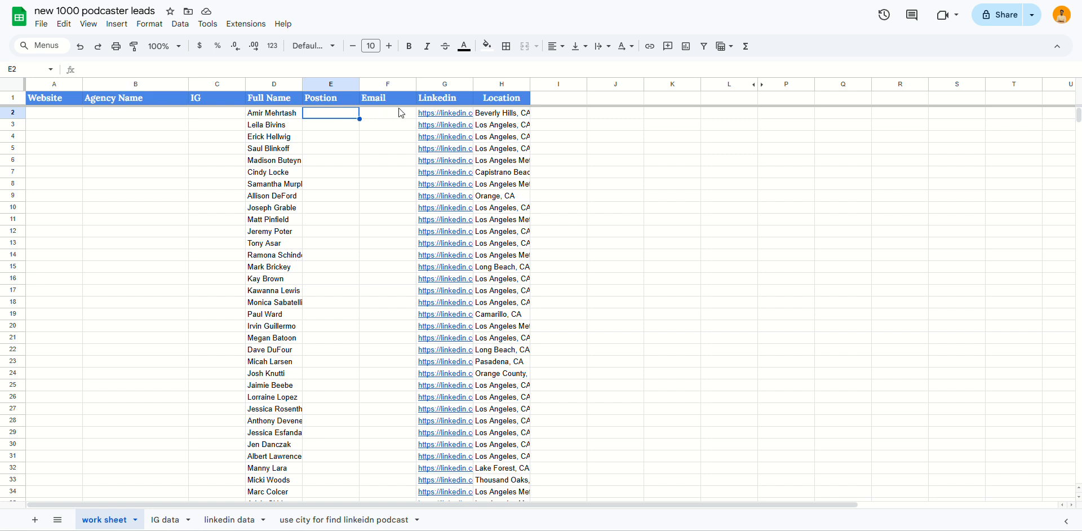
Review the LinkedIn links for the leads in rows 2–4 and open the first lead's profile.
left_click(401, 112)
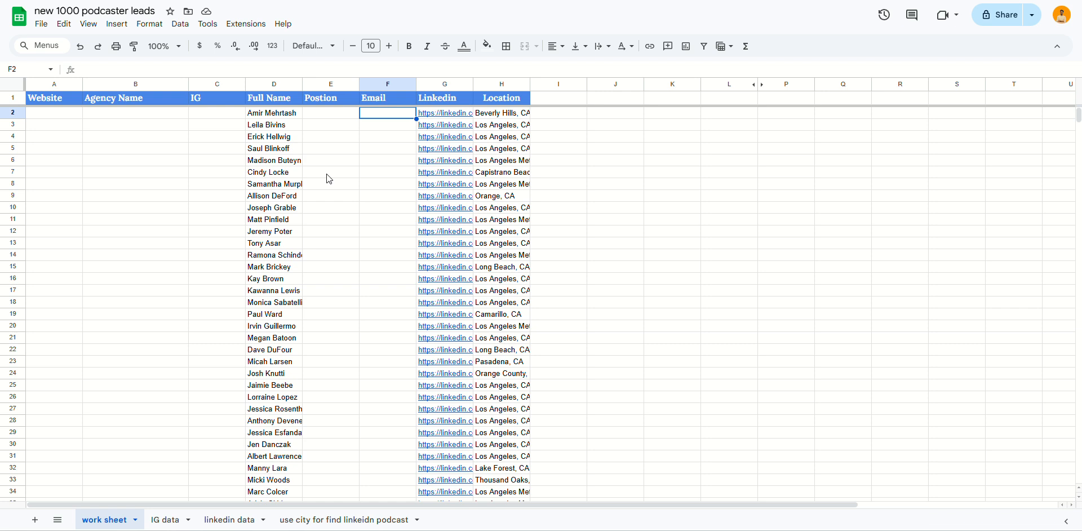
left_click(451, 119)
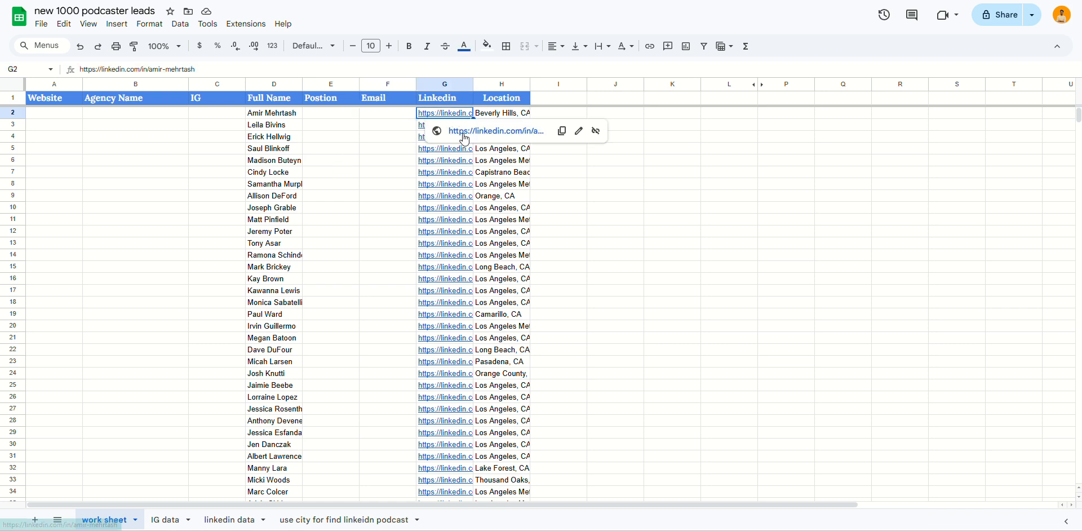
left_click(456, 125)
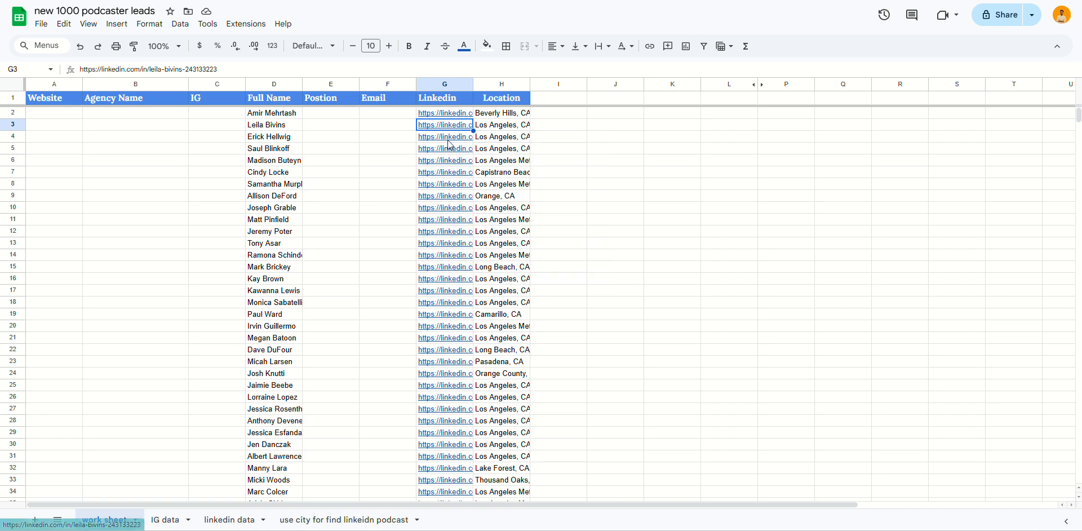
left_click(451, 137)
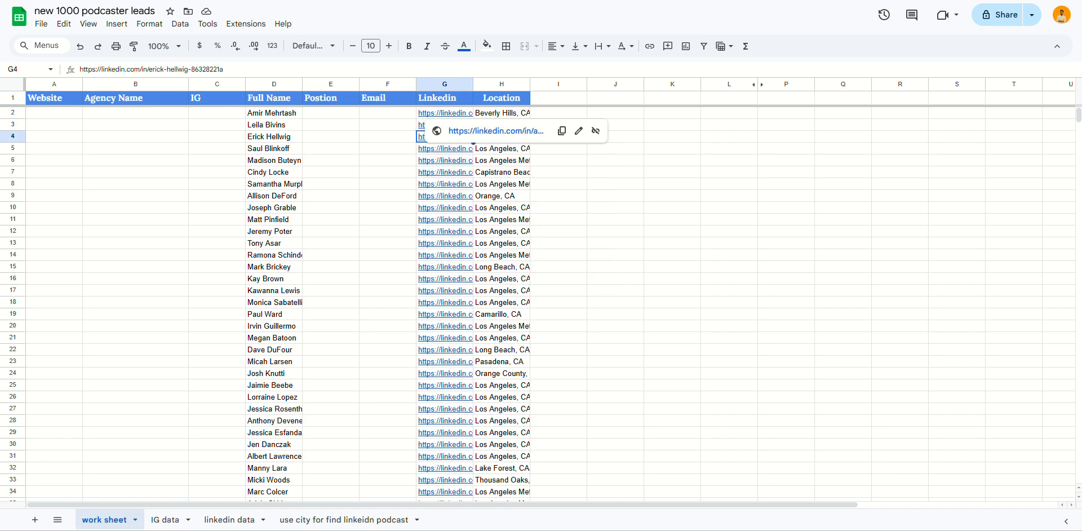
left_click(451, 1)
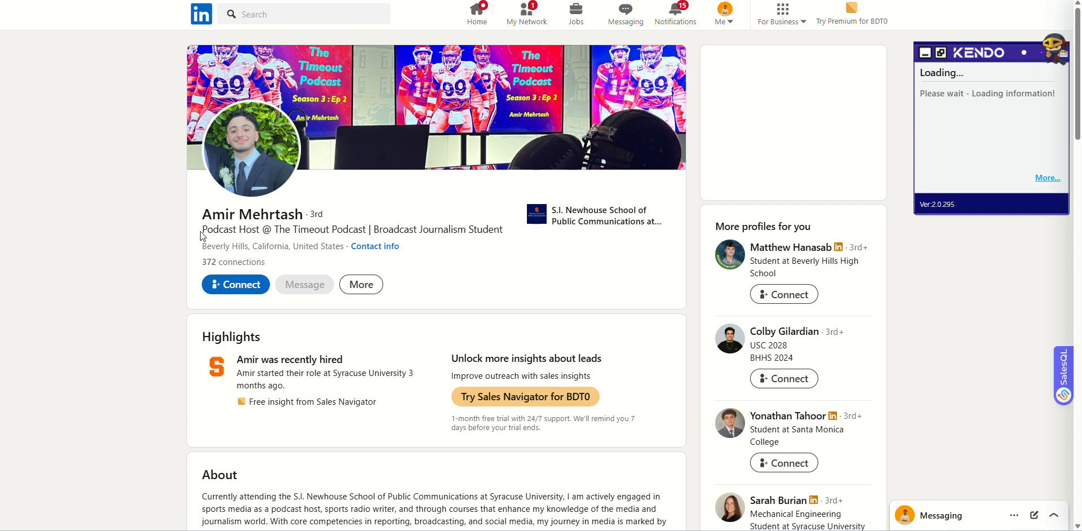
Select the 'Podcast Host' headline and expand the full Podcast Host experience description.
left_click_drag(220, 235, 260, 233)
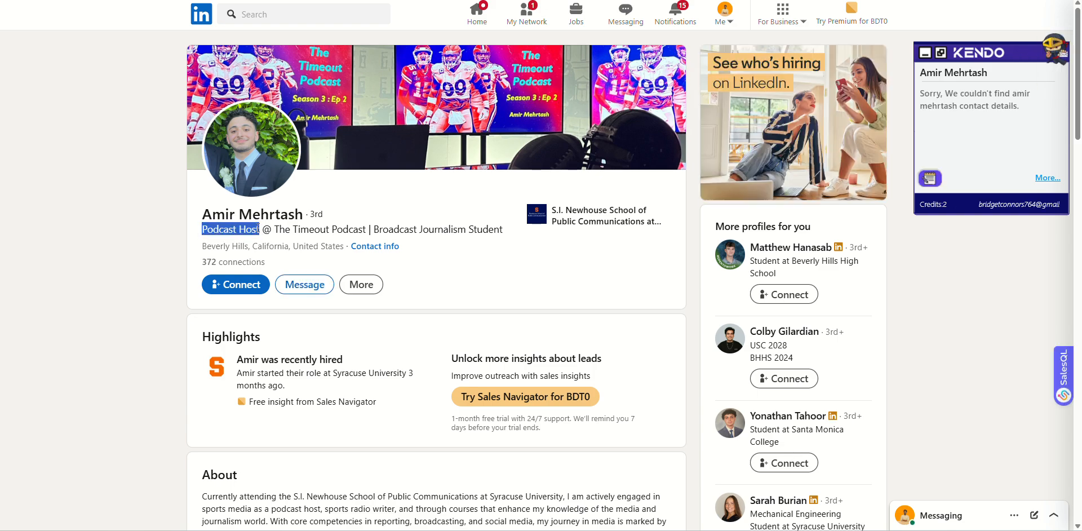
scroll(371, 231, "down", 4)
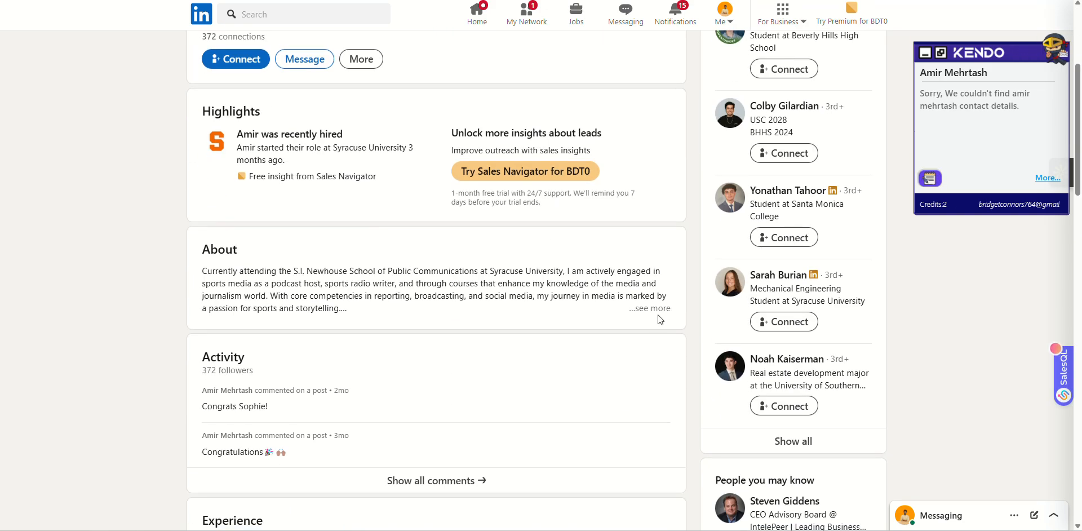
scroll(375, 309, "down", 1)
scroll(373, 308, "down", 7)
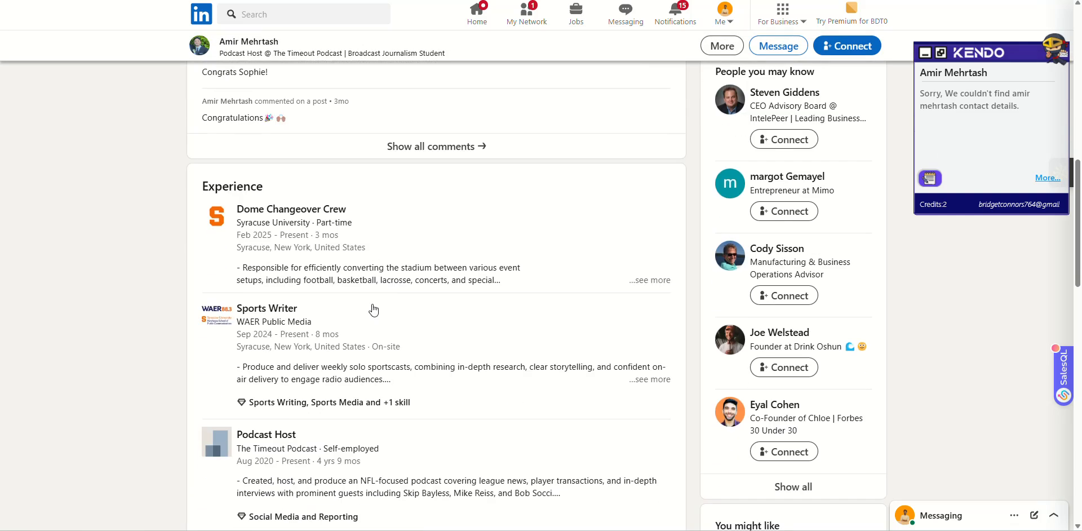
scroll(331, 296, "down", 4)
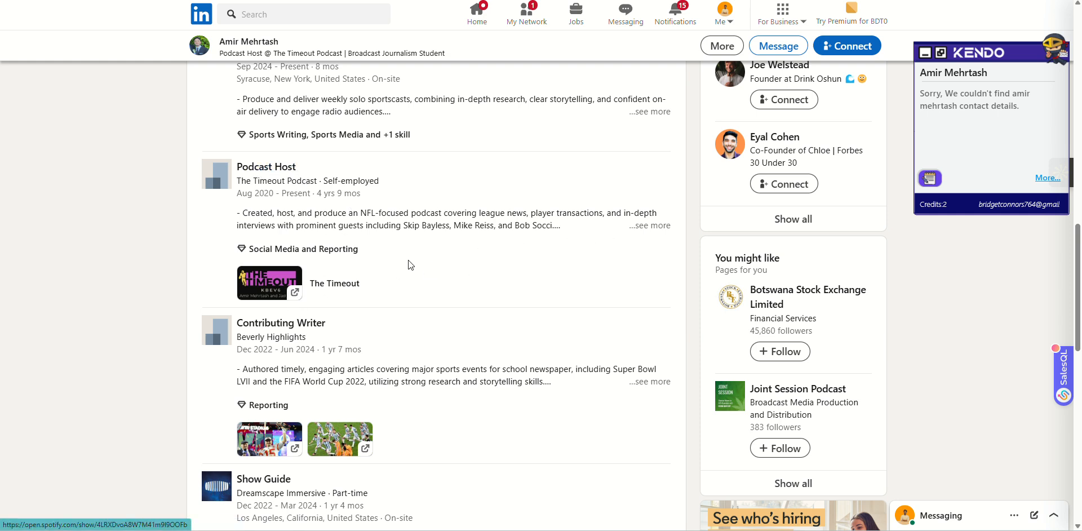
left_click(649, 226)
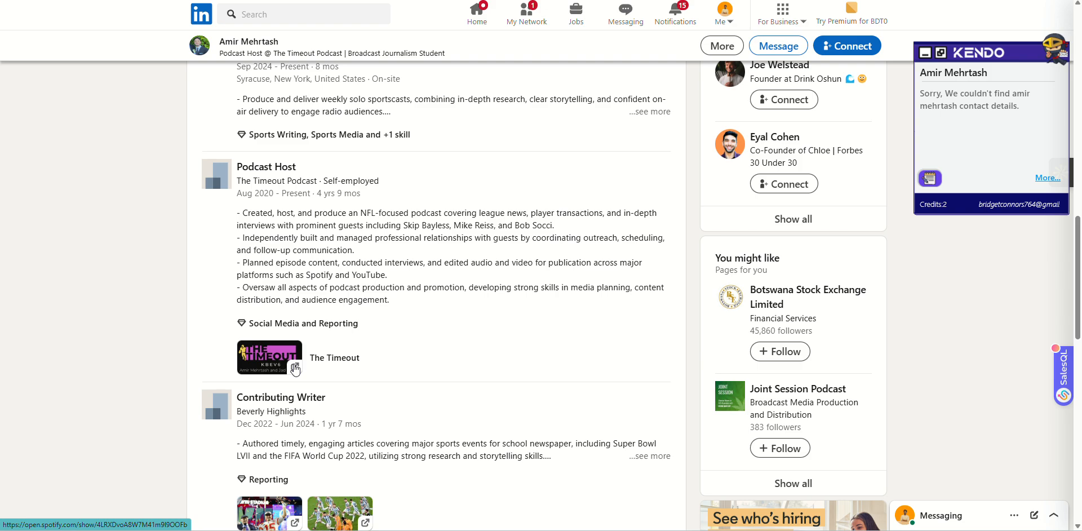
Check the first lead's contact info for an email address, finding none.
scroll(294, 369, "up", 15)
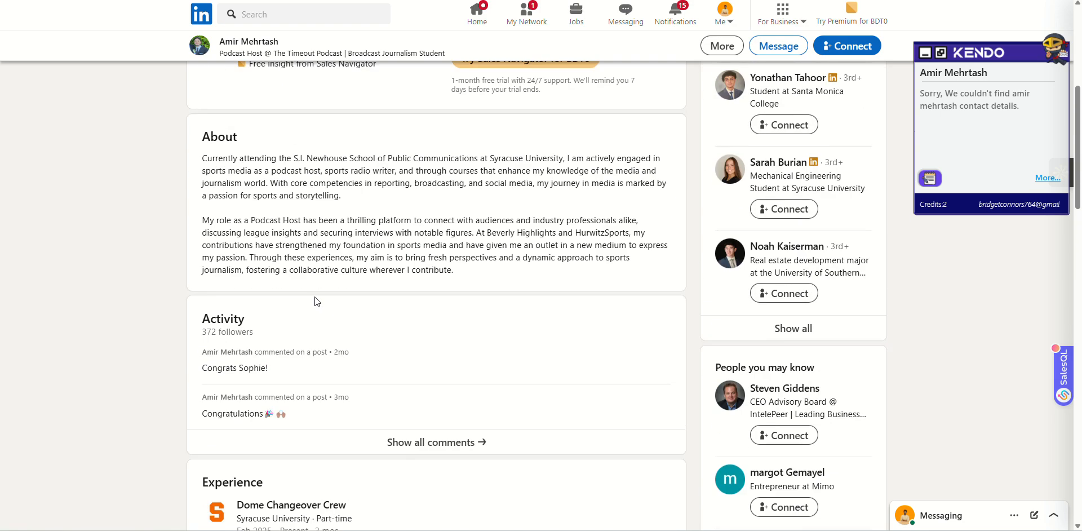
left_click(373, 247)
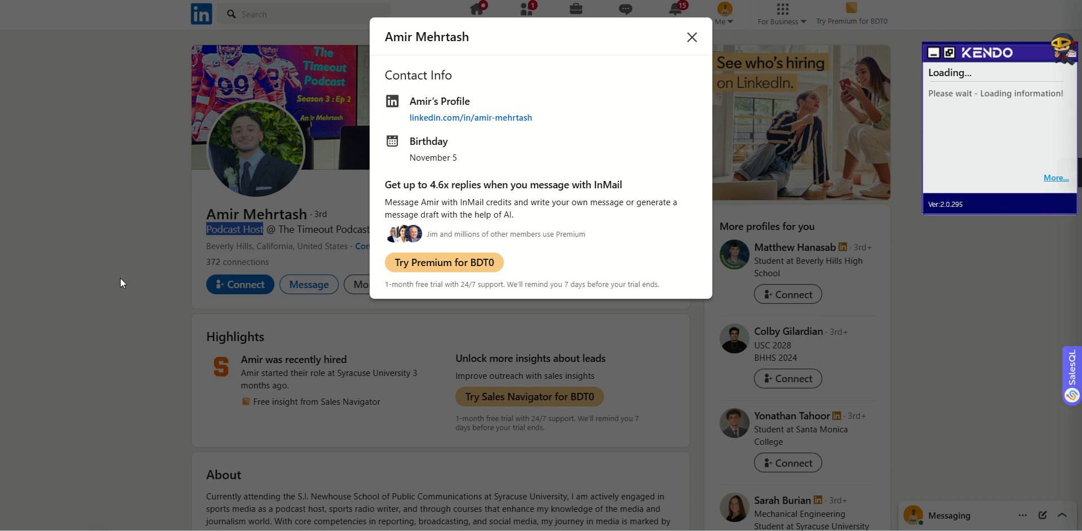
left_click(120, 278)
scroll(394, 255, "down", 5)
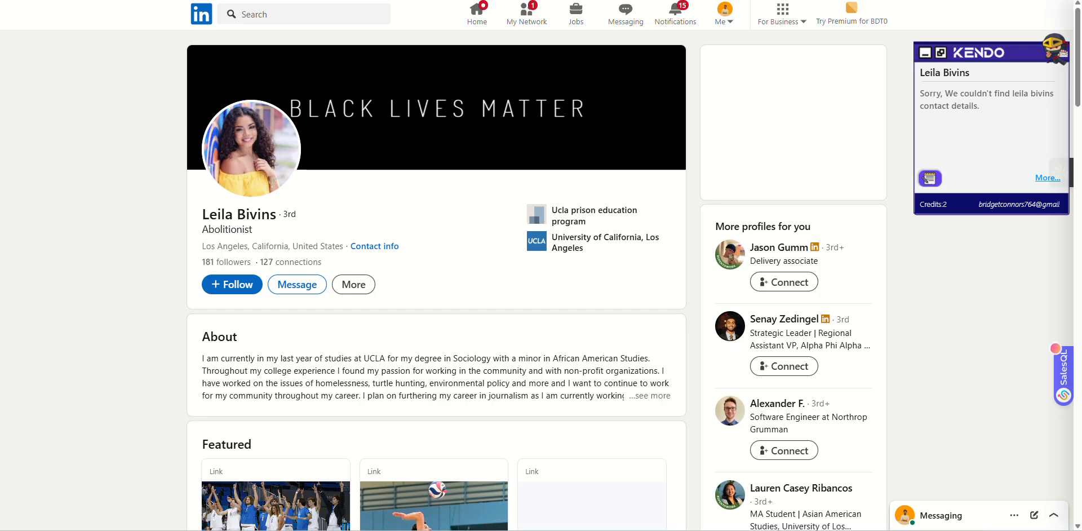
Expand the second lead's Podcast Host job description and full About text.
scroll(150, 270, "down", 10)
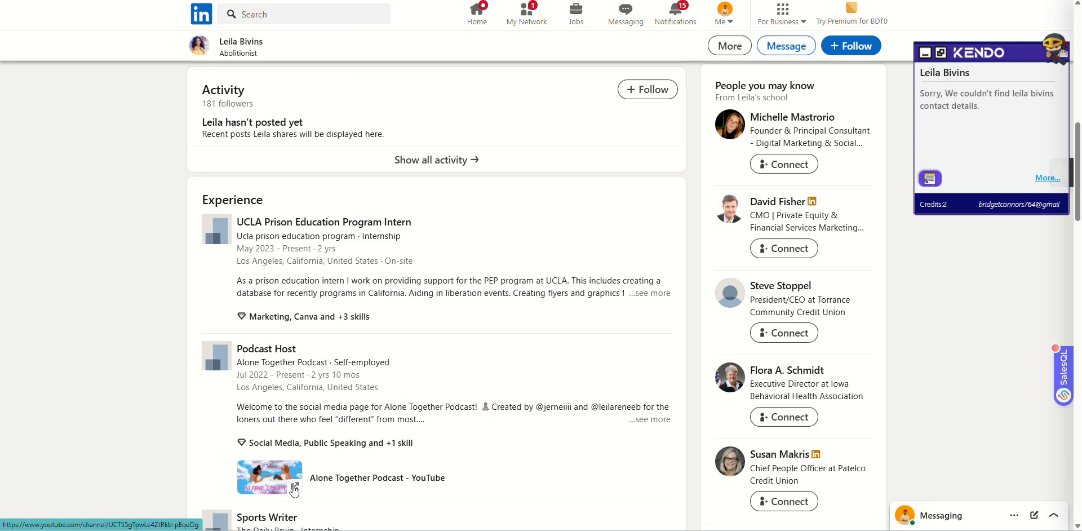
left_click(650, 419)
scroll(462, 389, "down", 2)
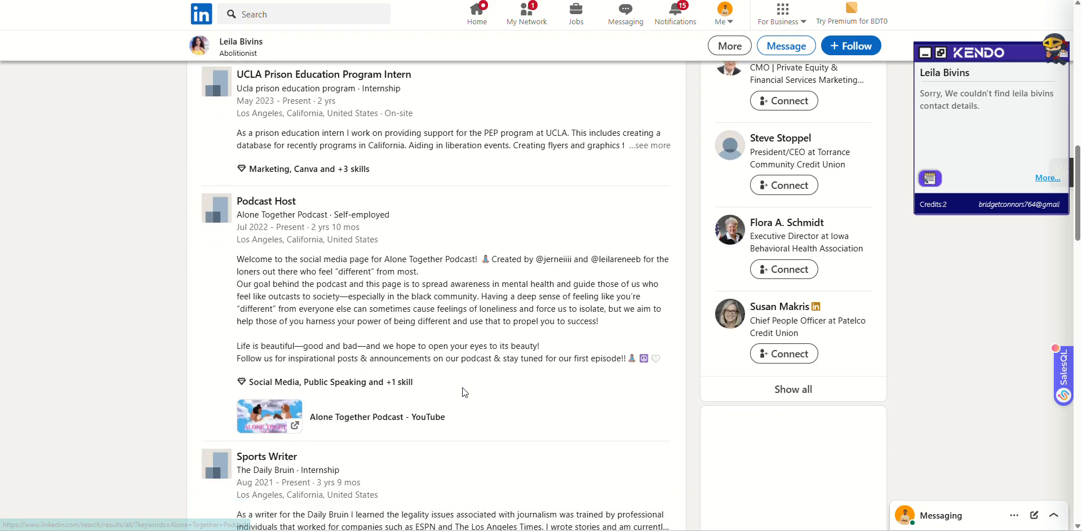
scroll(464, 393, "up", 15)
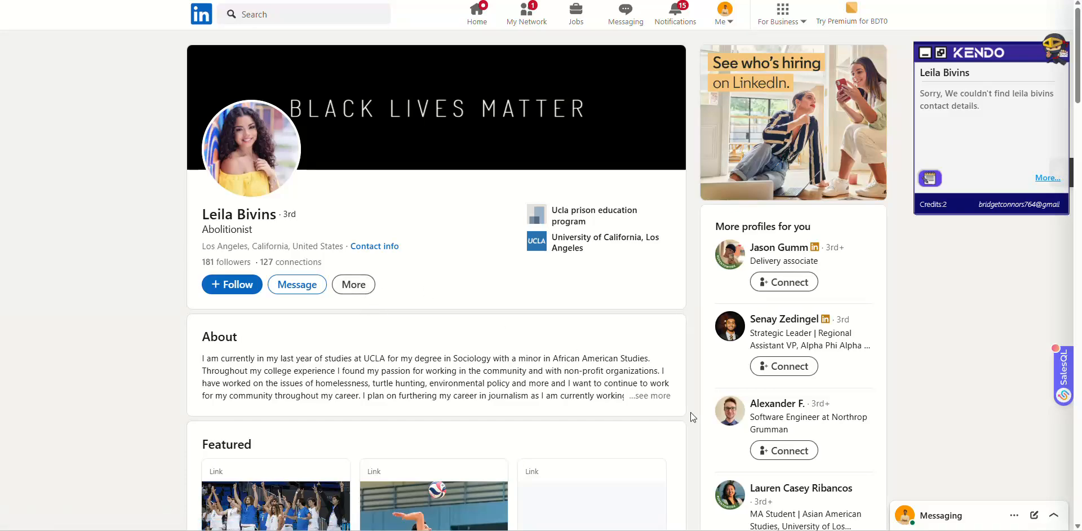
left_click(651, 397)
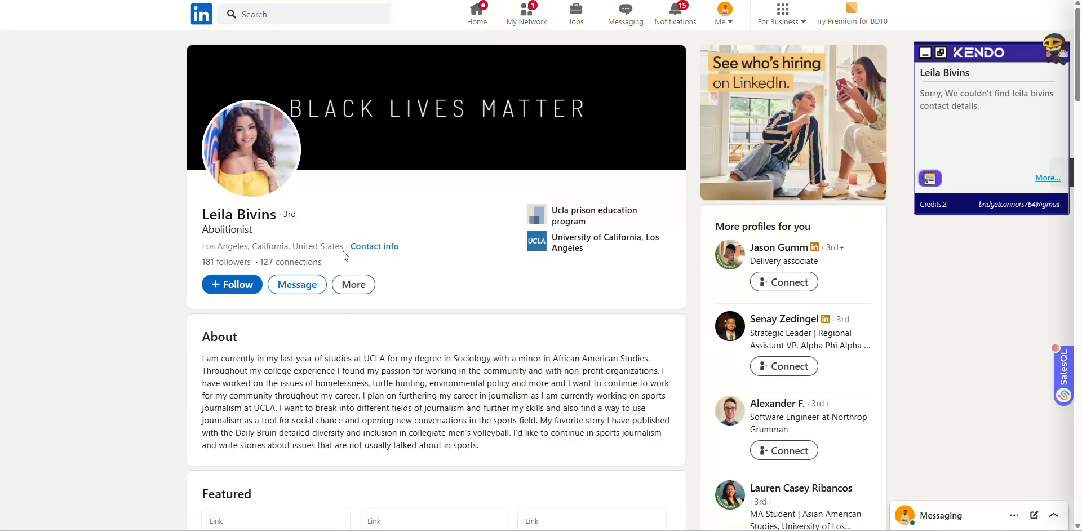
Check the second lead's contact info for an email address, finding none.
left_click(374, 246)
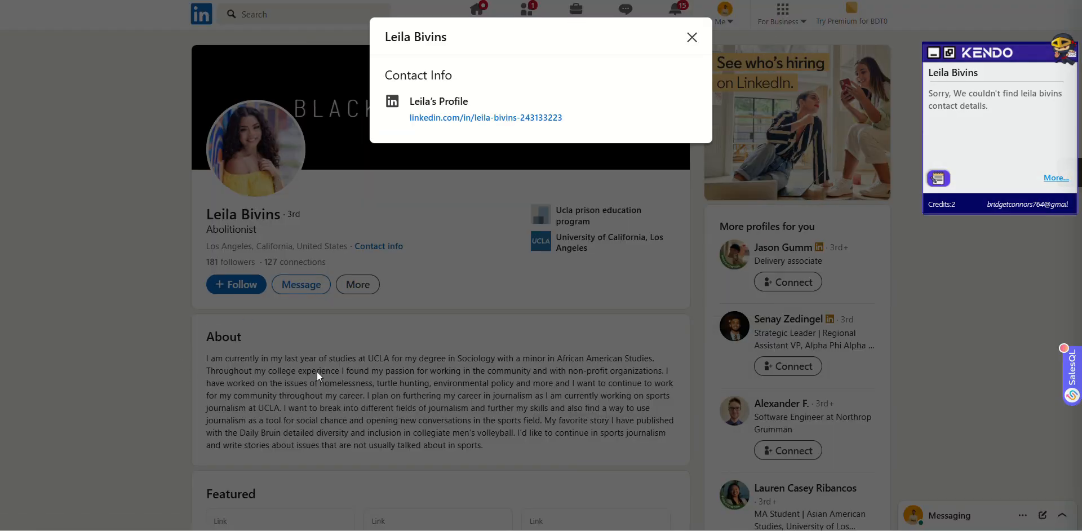
left_click(317, 370)
scroll(318, 367, "down", 12)
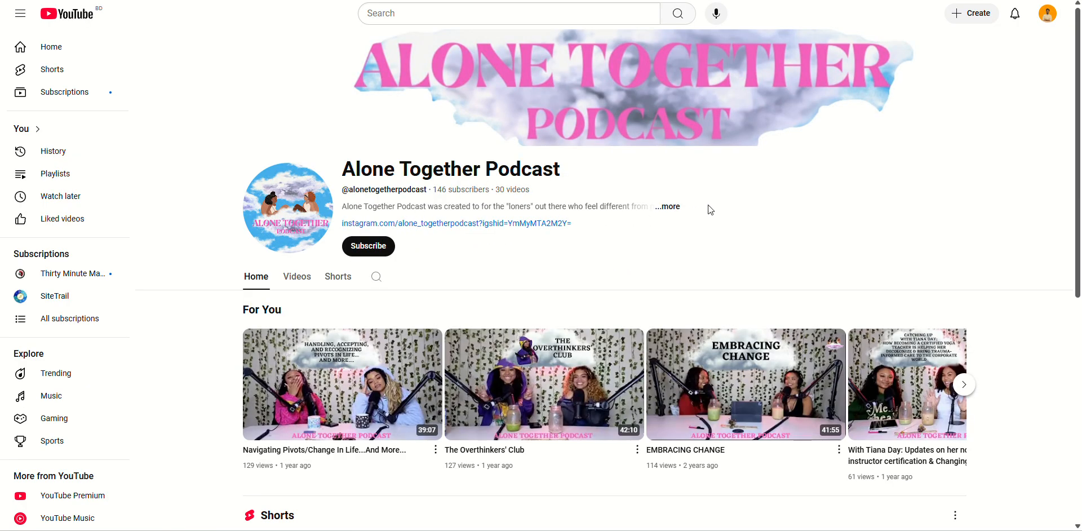
View the Alone Together Podcast channel's About details for contact links, then close them.
left_click(669, 207)
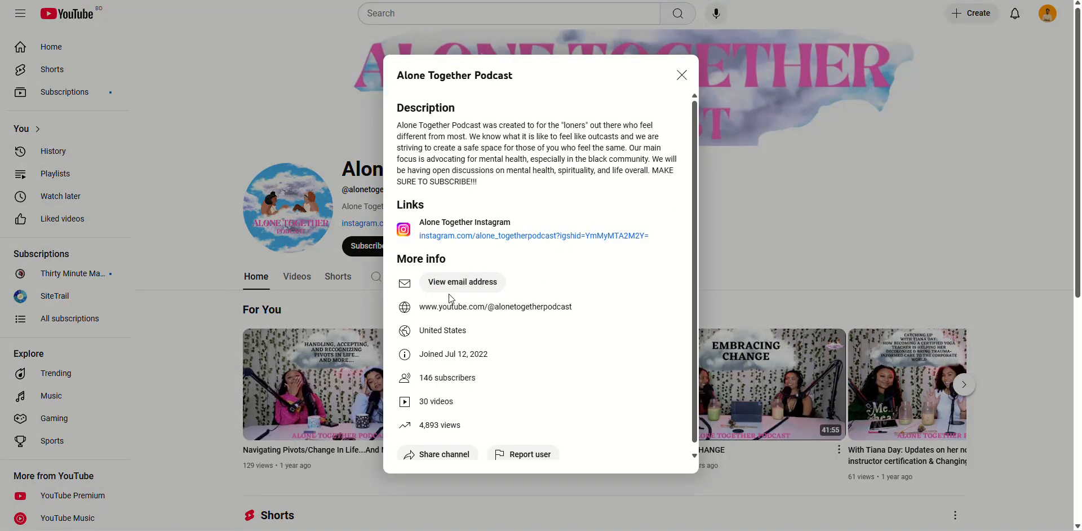
left_click(774, 204)
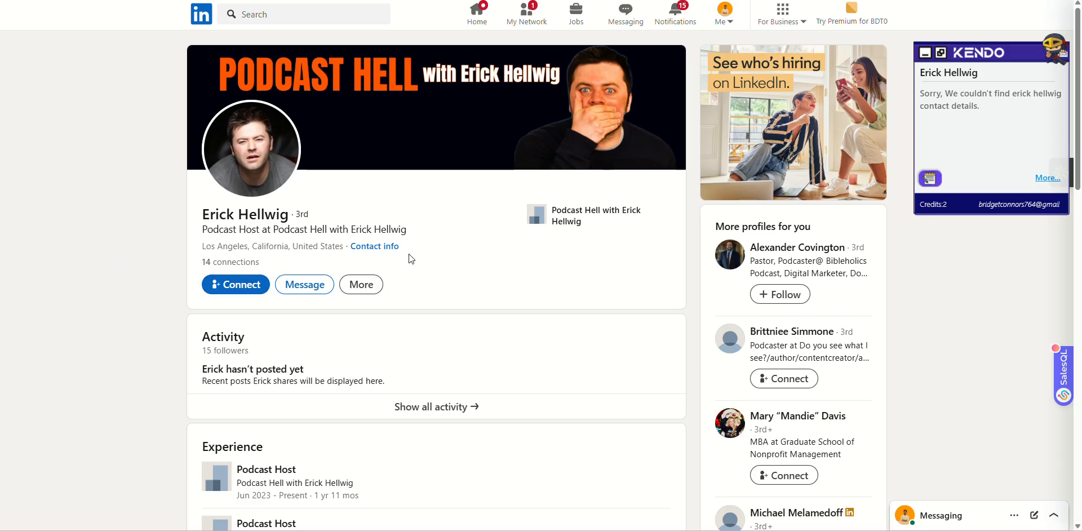
Browse the third lead's Experience, then copy the podcast name 'Podcast Hell' from his headline.
scroll(408, 255, "down", 5)
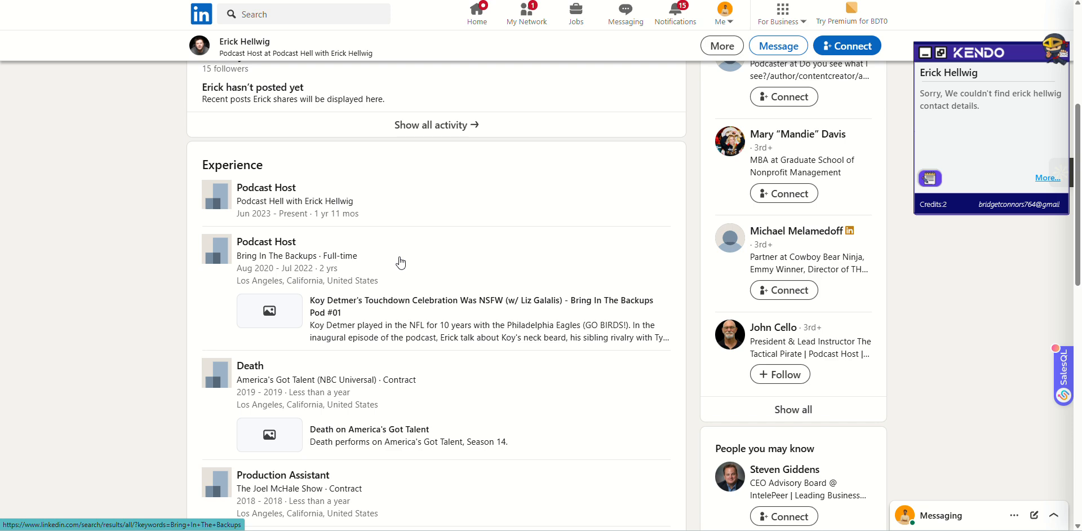
scroll(400, 262, "down", 3)
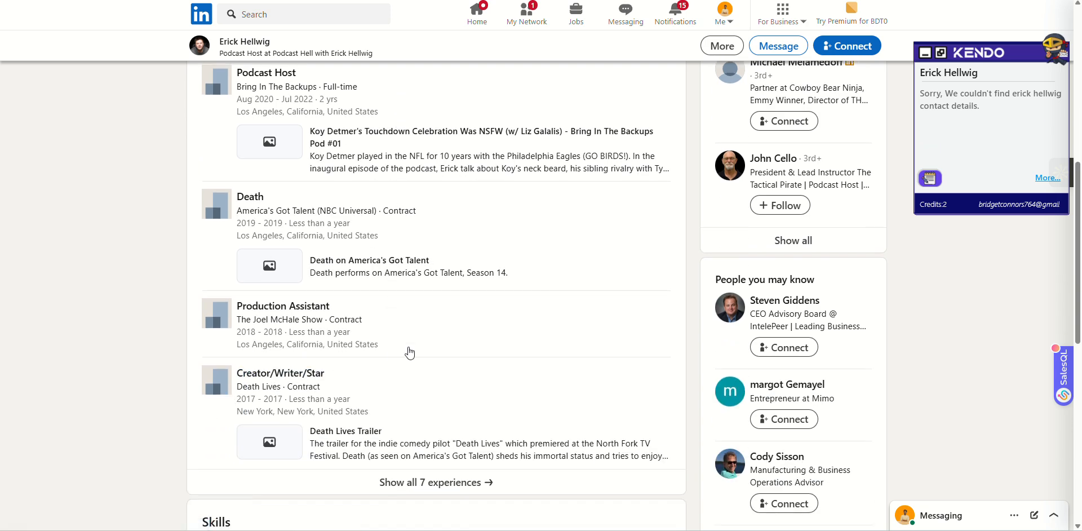
scroll(417, 348, "up", 2)
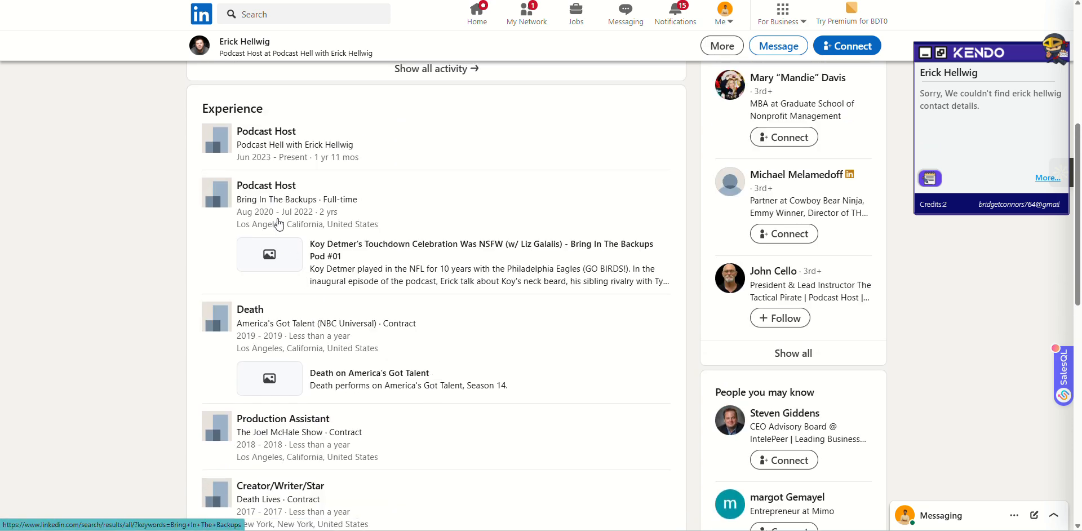
scroll(278, 224, "up", 1)
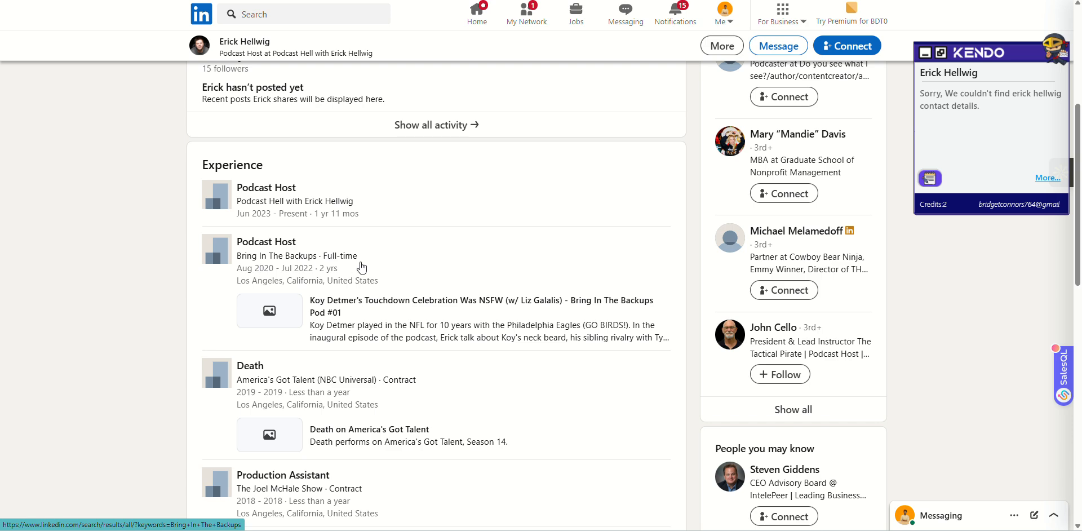
scroll(248, 208, "up", 2)
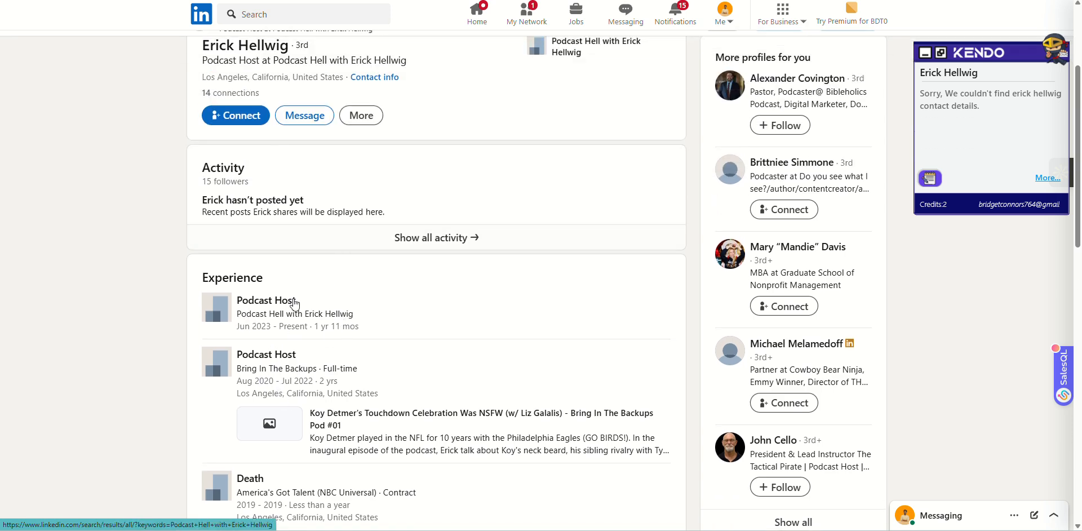
scroll(286, 320, "up", 3)
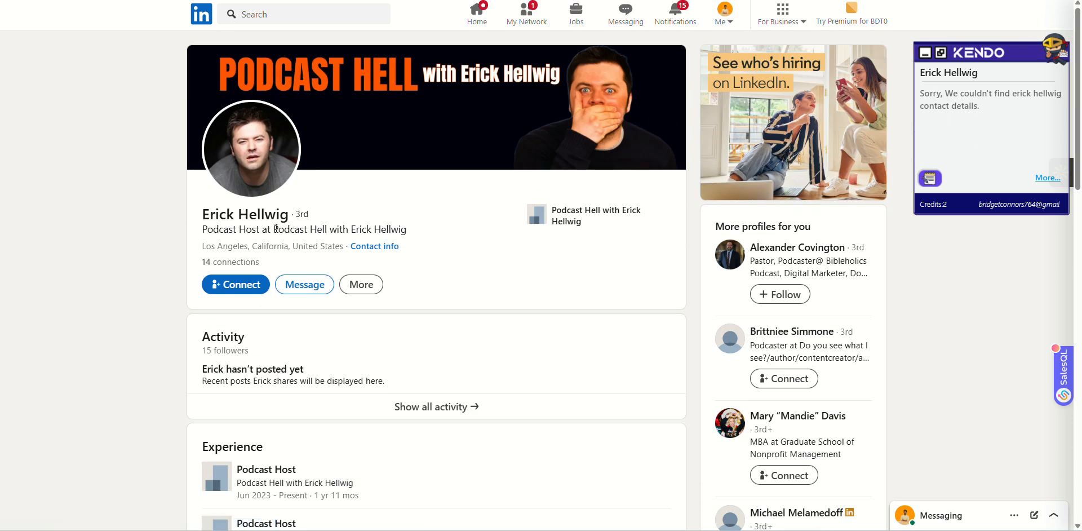
left_click_drag(274, 228, 408, 228)
right_click(387, 231)
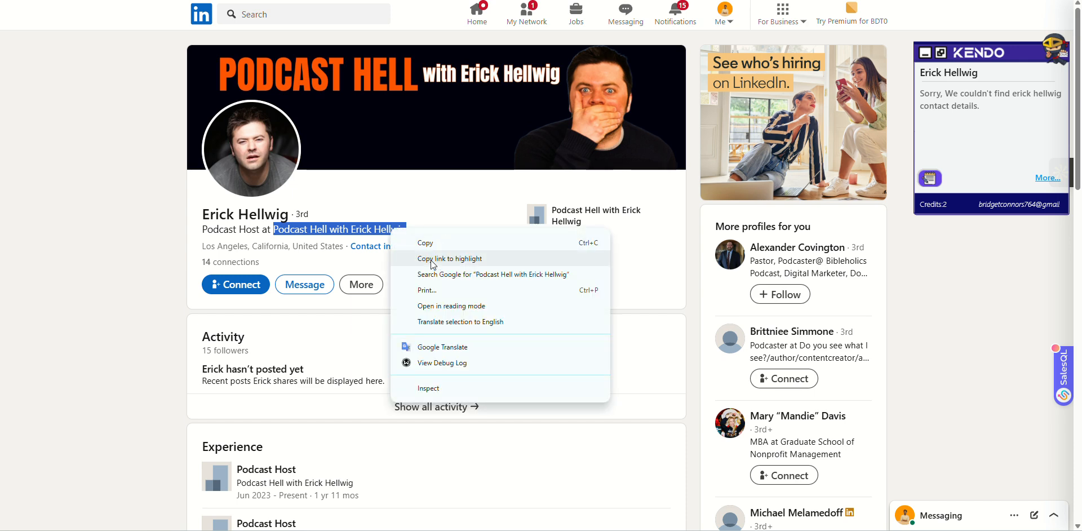
left_click(440, 275)
Check the third lead's contact info, which lists only his profile link.
left_click(374, 247)
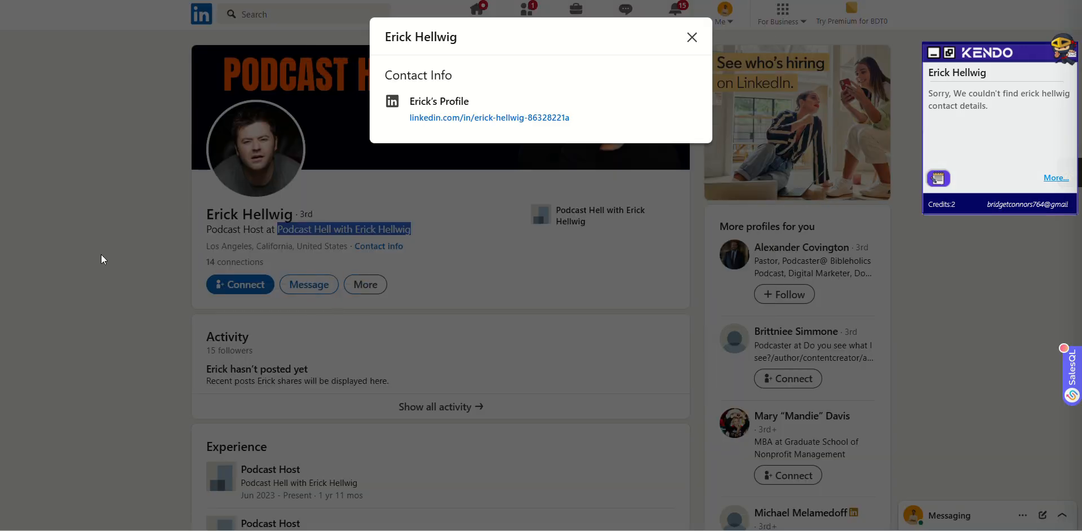
left_click(103, 255)
key("ctrl+Tab")
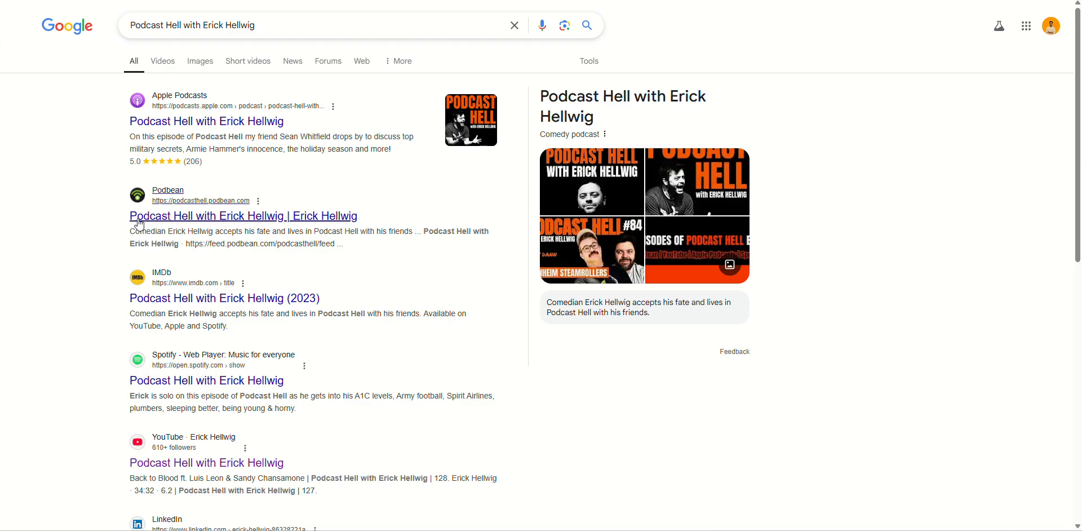
Browse the first page of Podcast Hell Google results, then return to the leads spreadsheet.
scroll(3, 330, "down", 3)
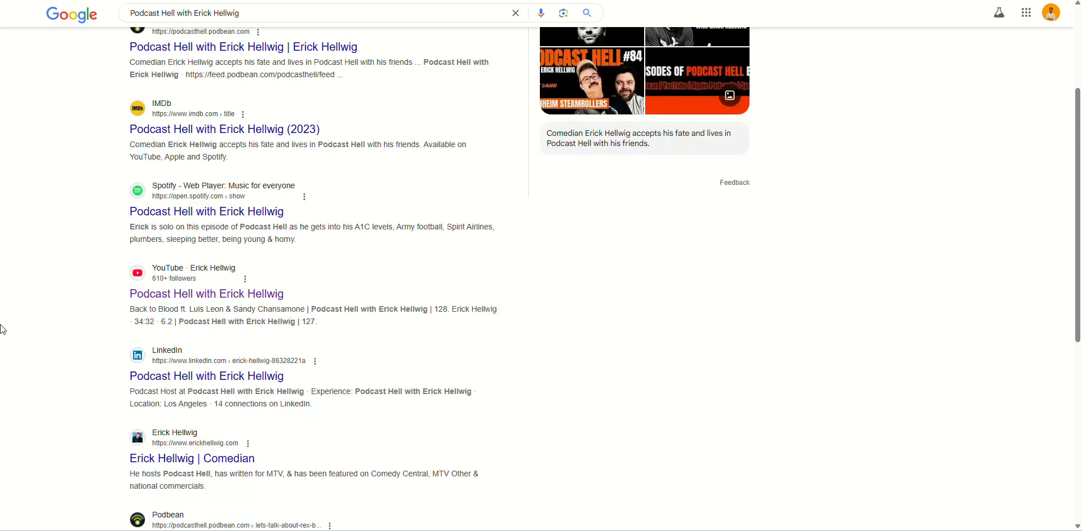
scroll(2, 330, "down", 2)
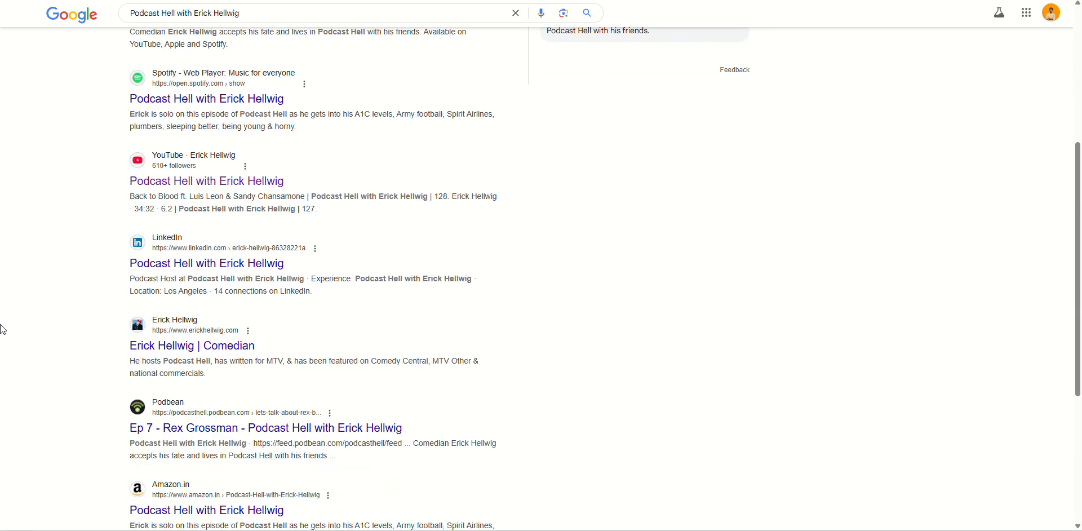
scroll(3, 330, "down", 4)
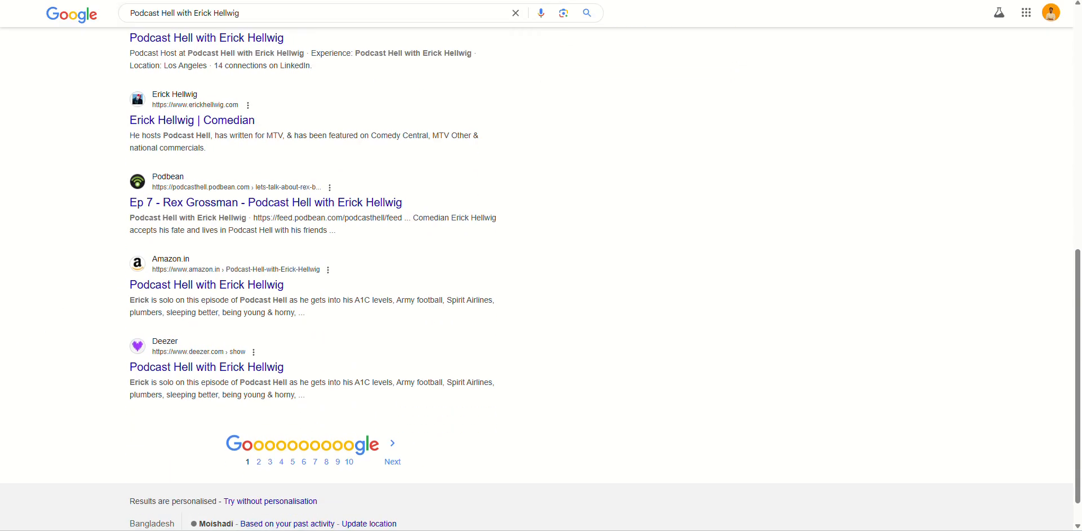
left_click(389, 1)
Open the fourth lead's LinkedIn profile from the link in cell G5.
left_click(454, 150)
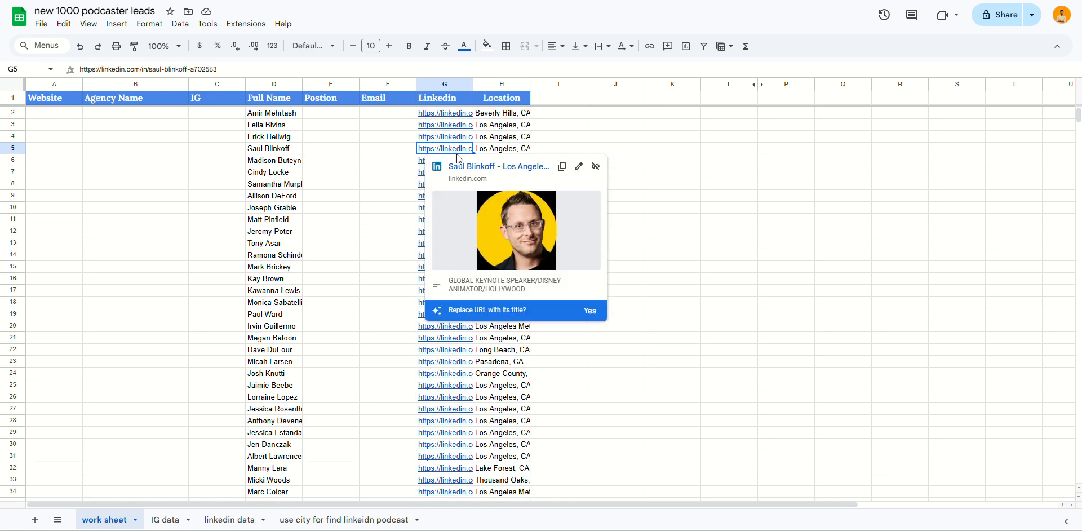
left_click(459, 164)
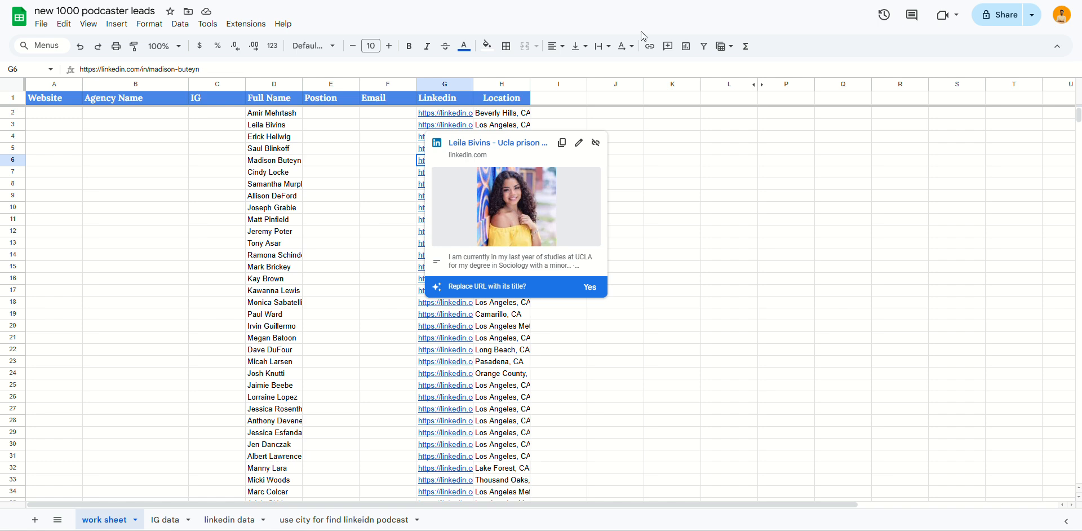
left_click(457, 1)
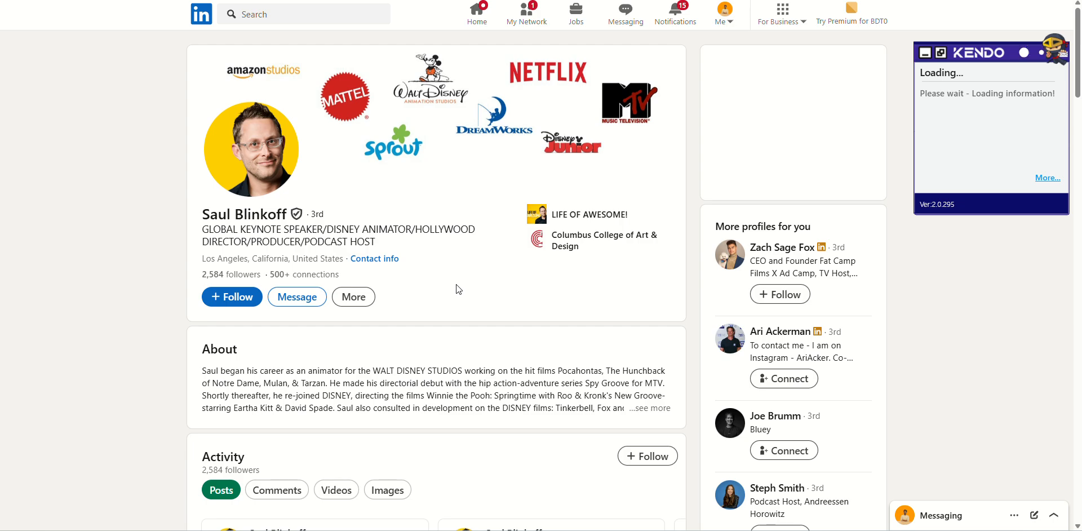
Expand the fourth lead's full Podcast Host role description on LinkedIn.
left_click(383, 0)
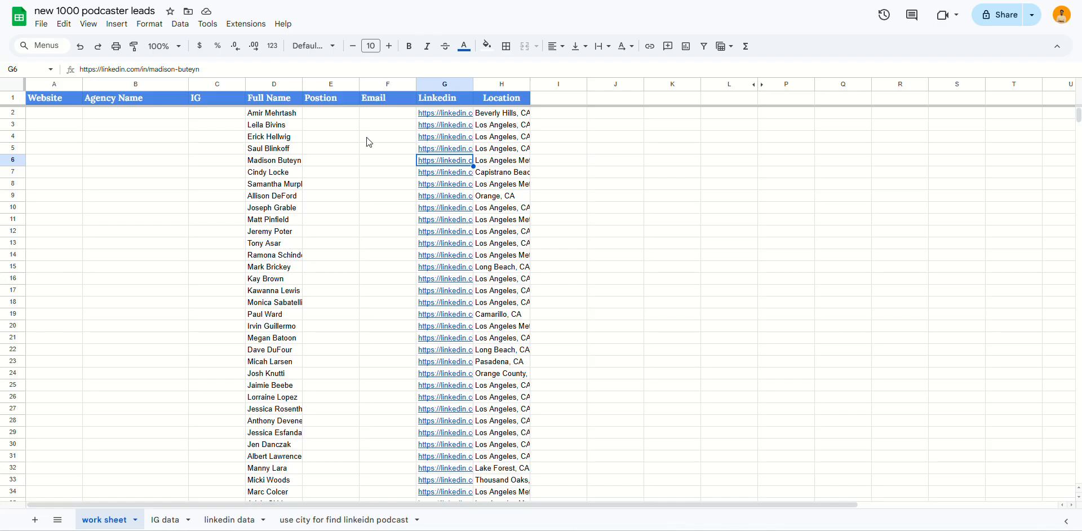
key("ctrl+Tab")
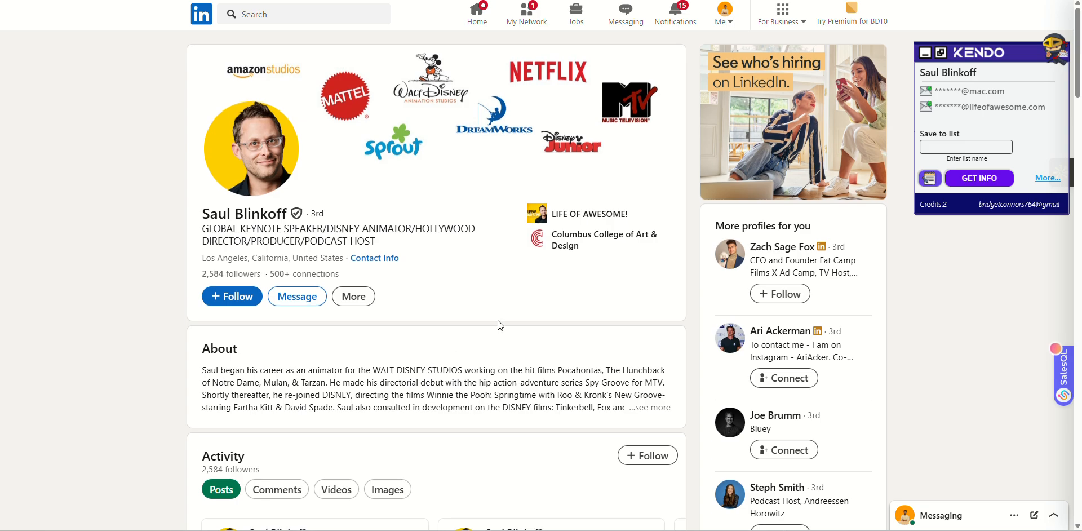
scroll(498, 320, "down", 4)
scroll(498, 320, "up", 3)
scroll(379, 292, "down", 7)
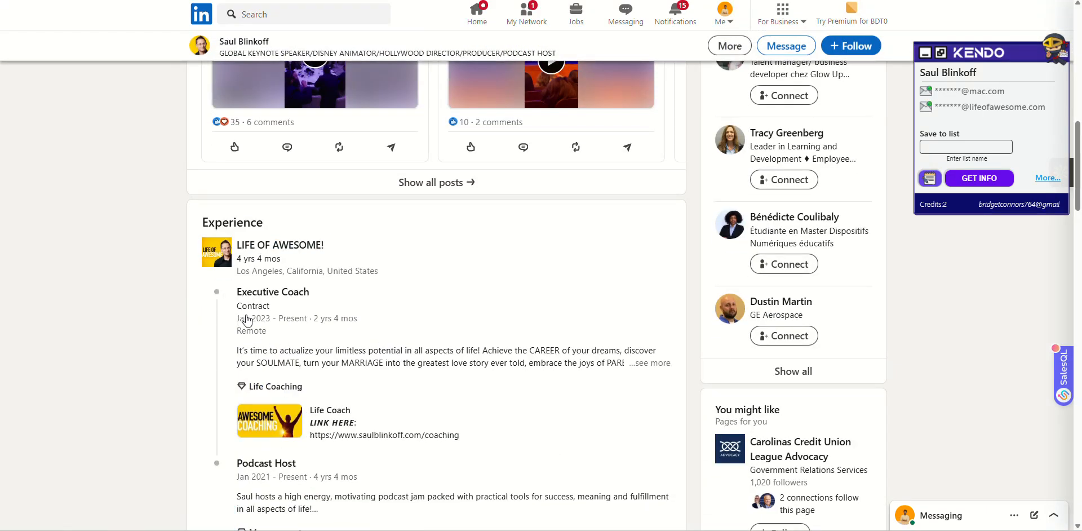
scroll(389, 316, "down", 2)
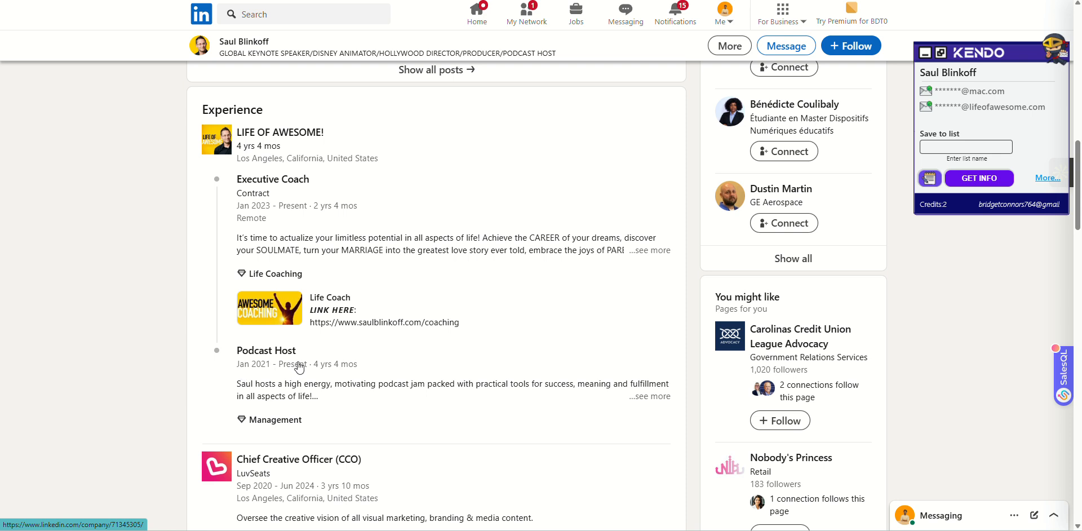
left_click(654, 398)
Open the podcast website from the Podcast Host entry in a new tab and select the lead's name.
scroll(558, 362, "down", 2)
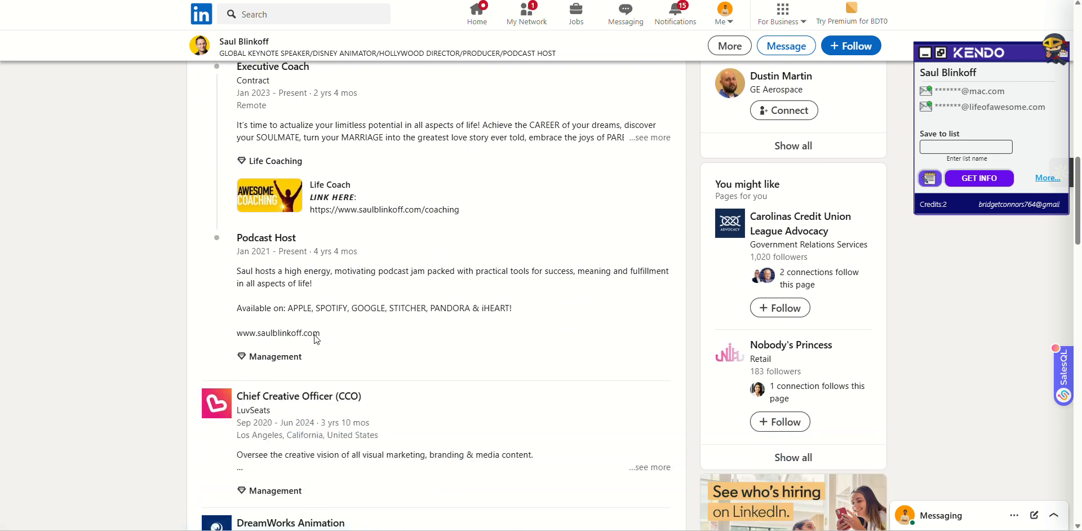
left_click_drag(319, 334, 258, 334)
right_click(258, 333)
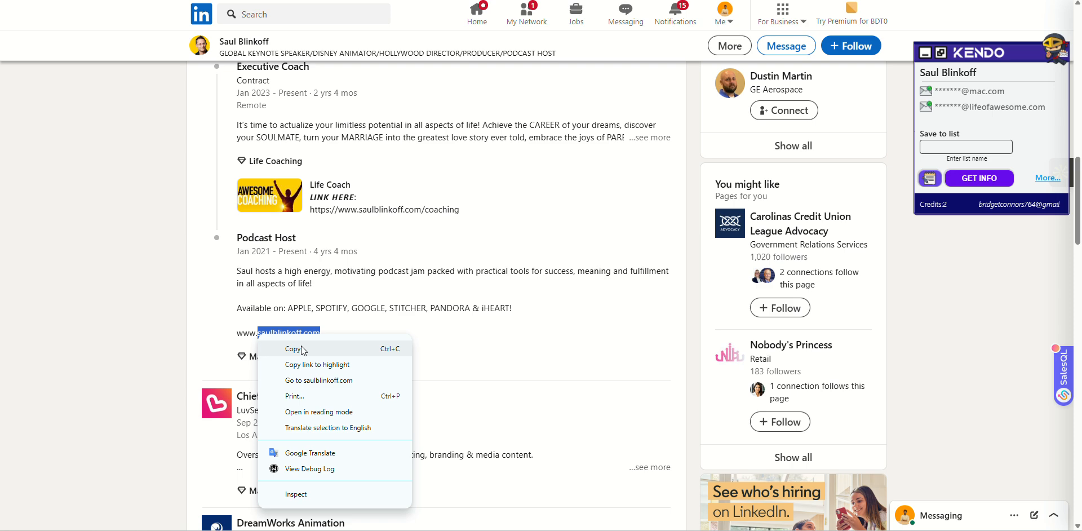
left_click(332, 382)
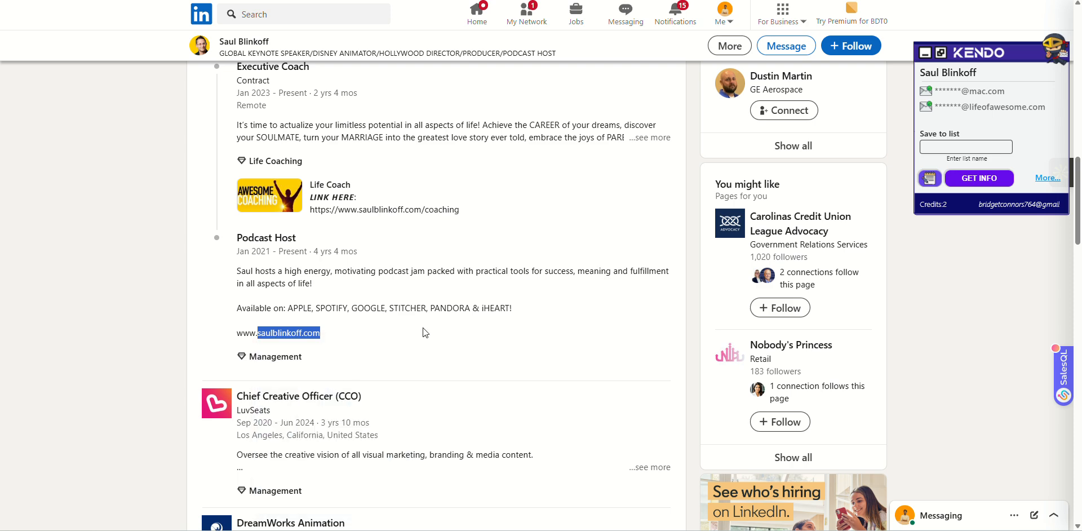
scroll(422, 327, "up", 15)
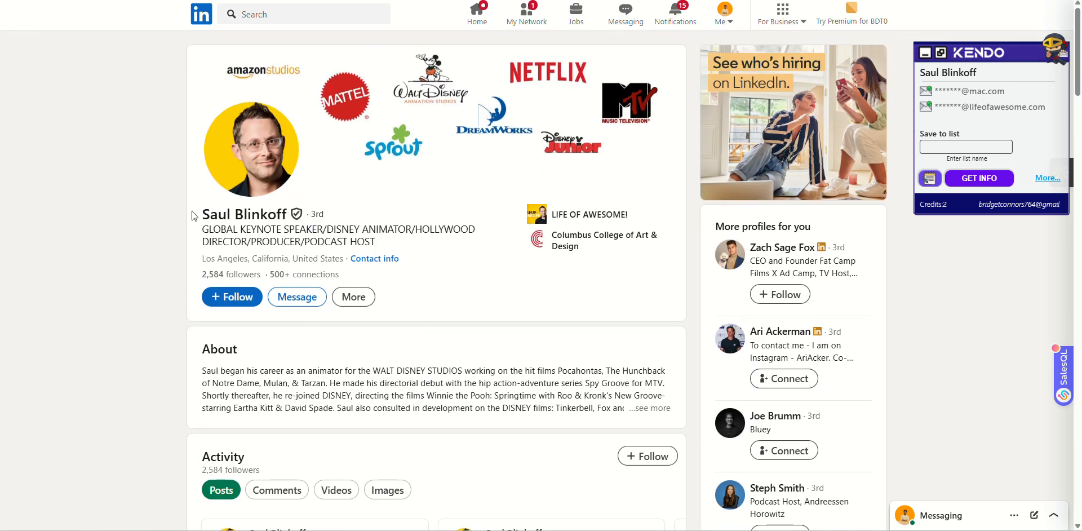
left_click_drag(193, 213, 291, 214)
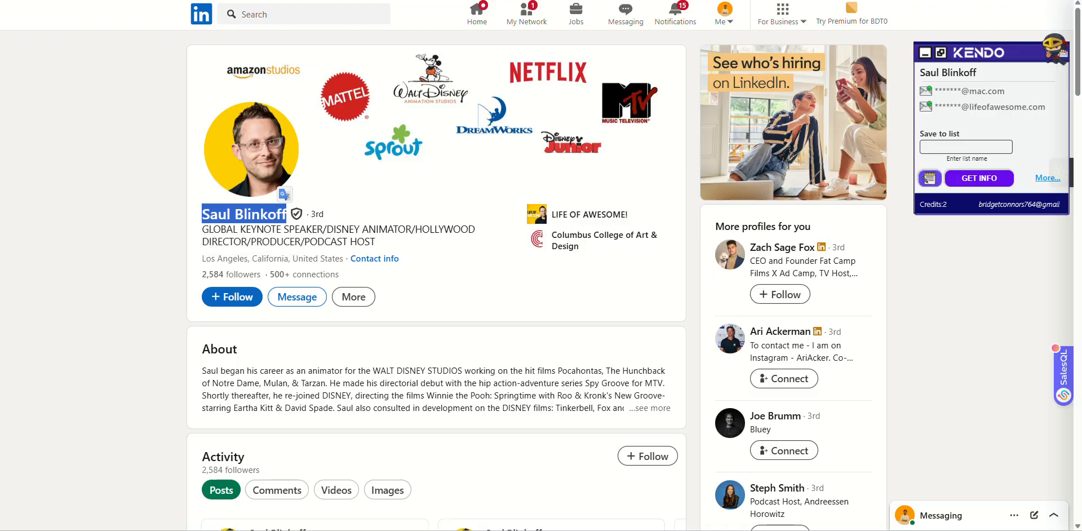
key("ctrl+Tab")
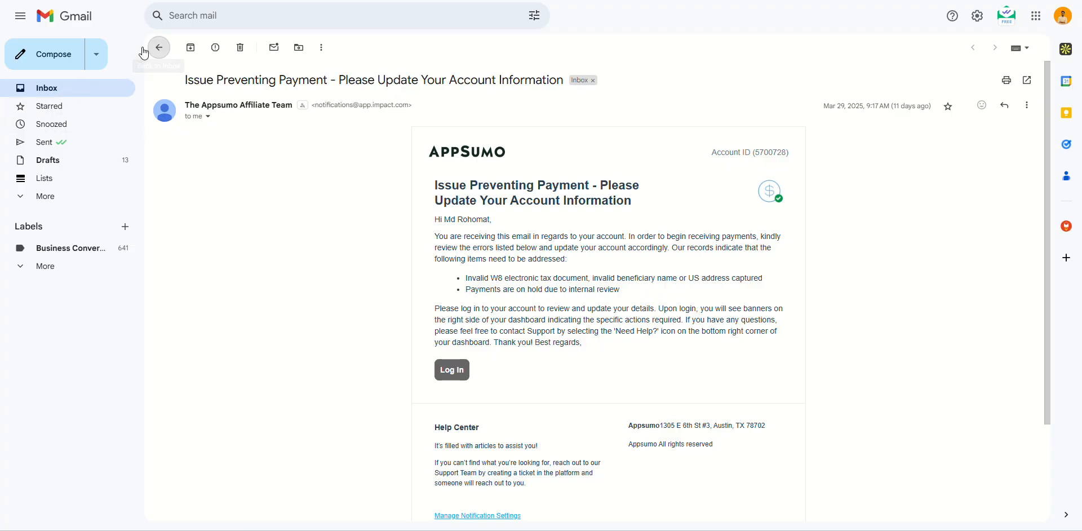
Compose a new Gmail message and enter the lead's name in the To field to see suggested addresses.
left_click(56, 60)
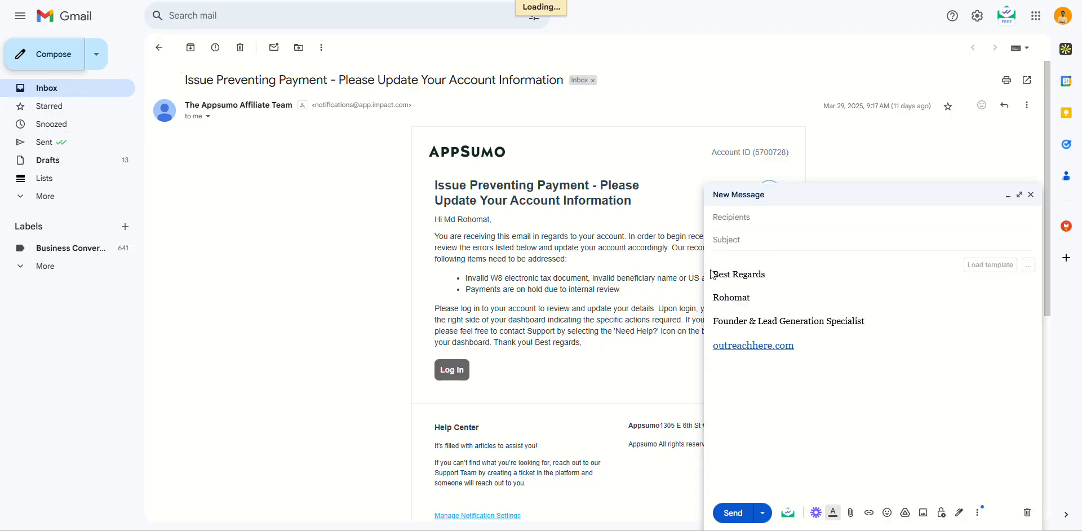
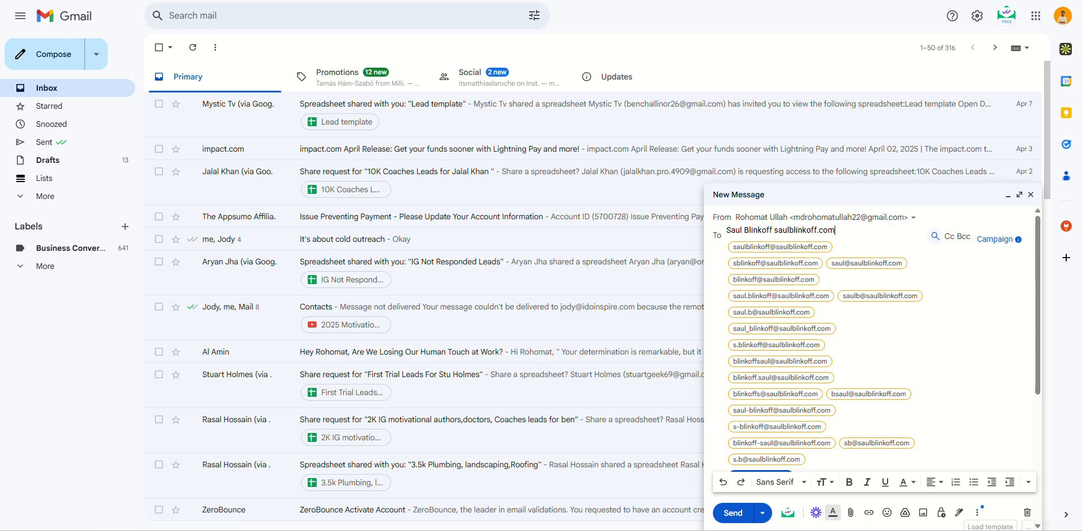
left_click(486, 0)
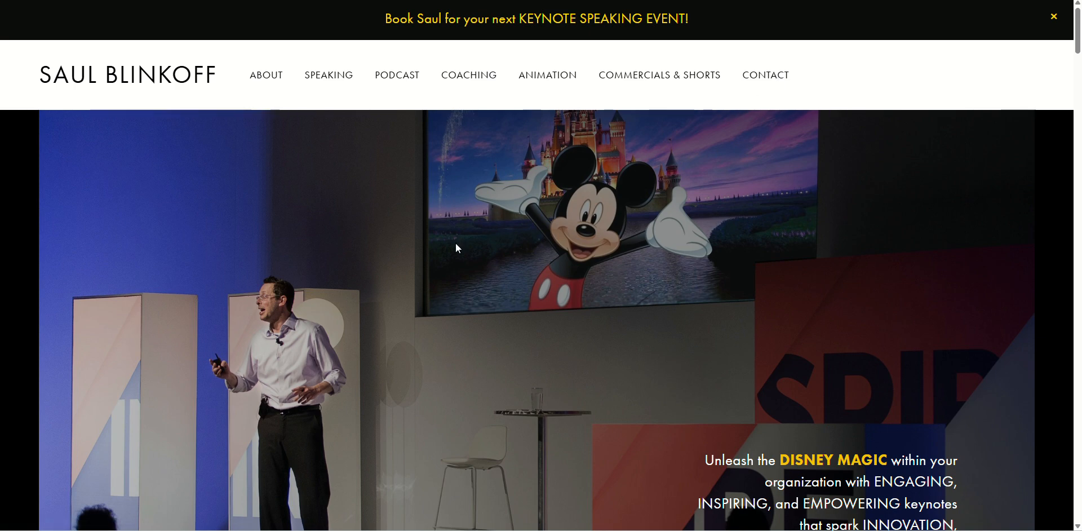
Copy the coaching email link from the website's contact page and return to the leads spreadsheet.
scroll(428, 259, "down", 5)
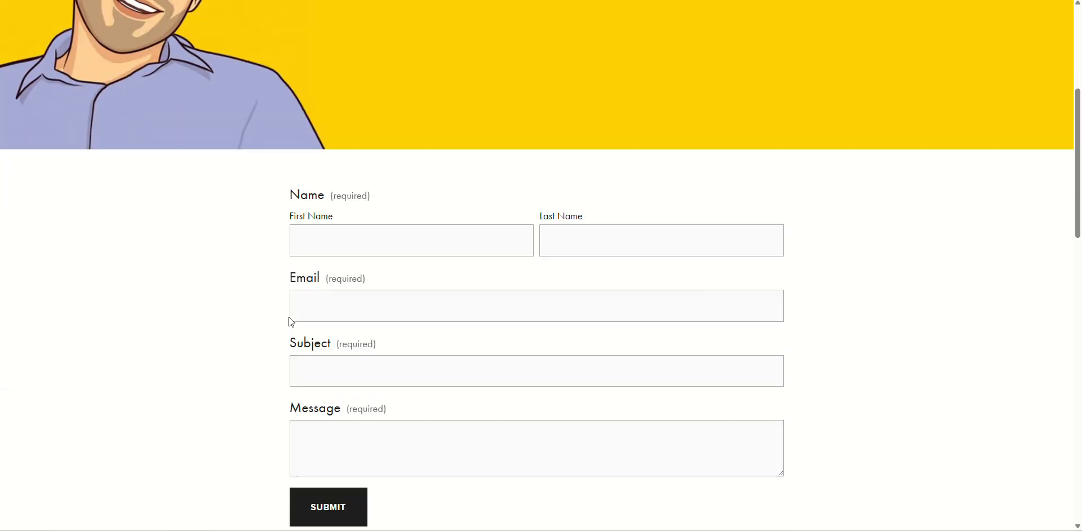
scroll(289, 317, "down", 15)
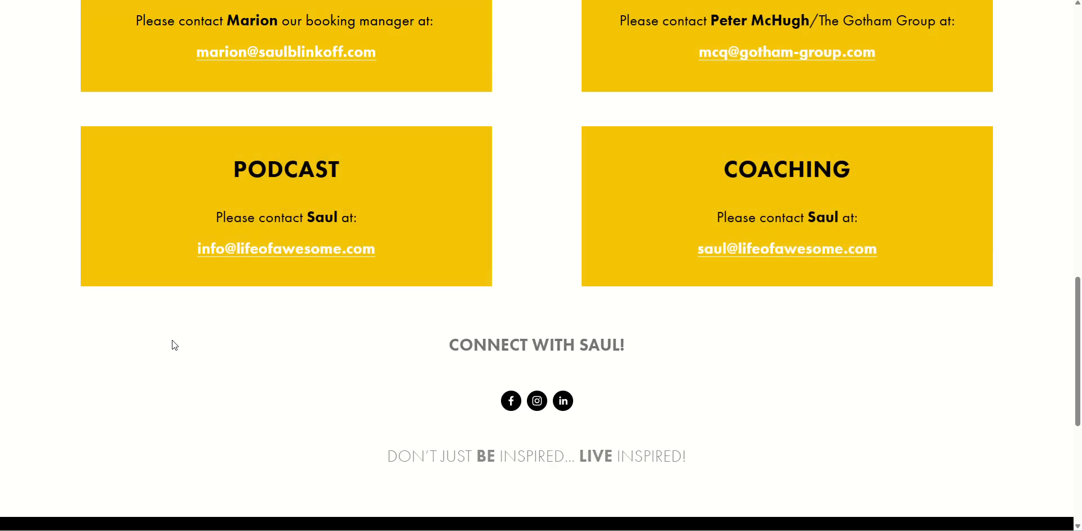
scroll(172, 340, "up", 2)
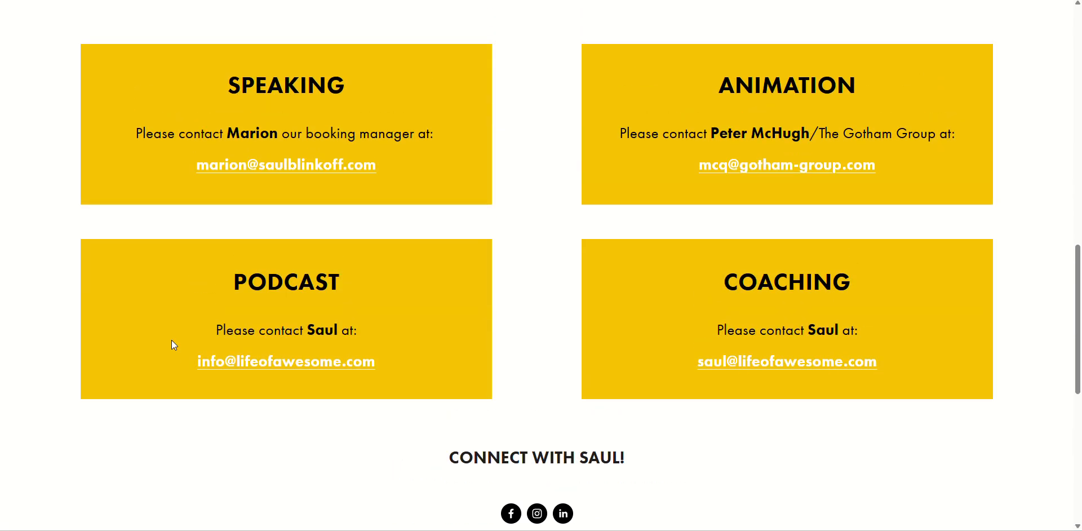
scroll(734, 354, "down", 3)
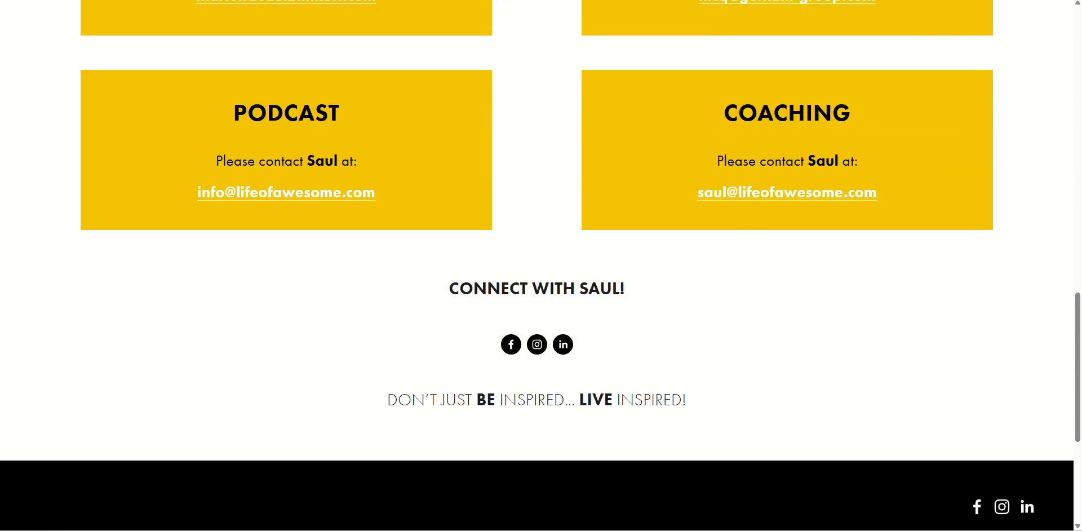
right_click(780, 197)
left_click(832, 310)
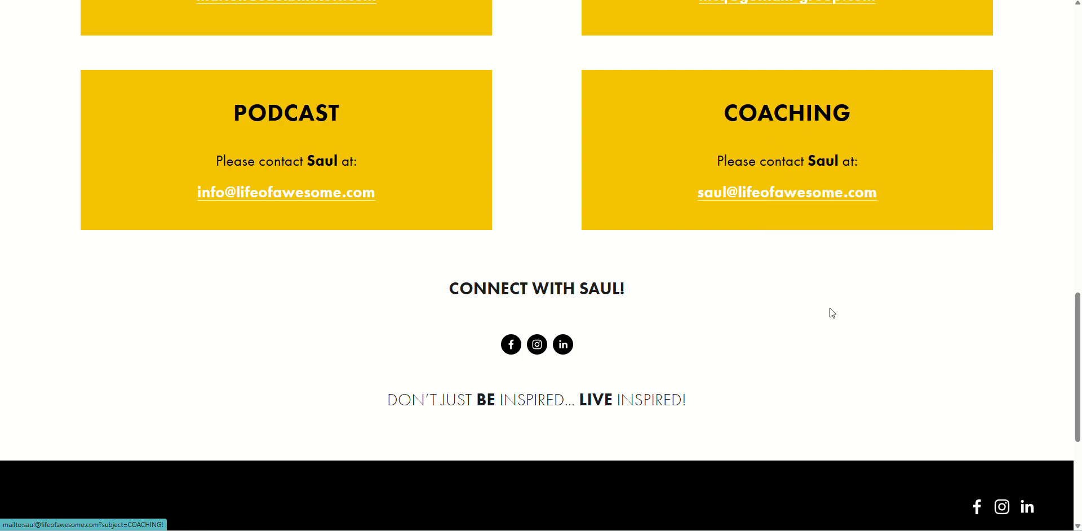
key("alt+Tab")
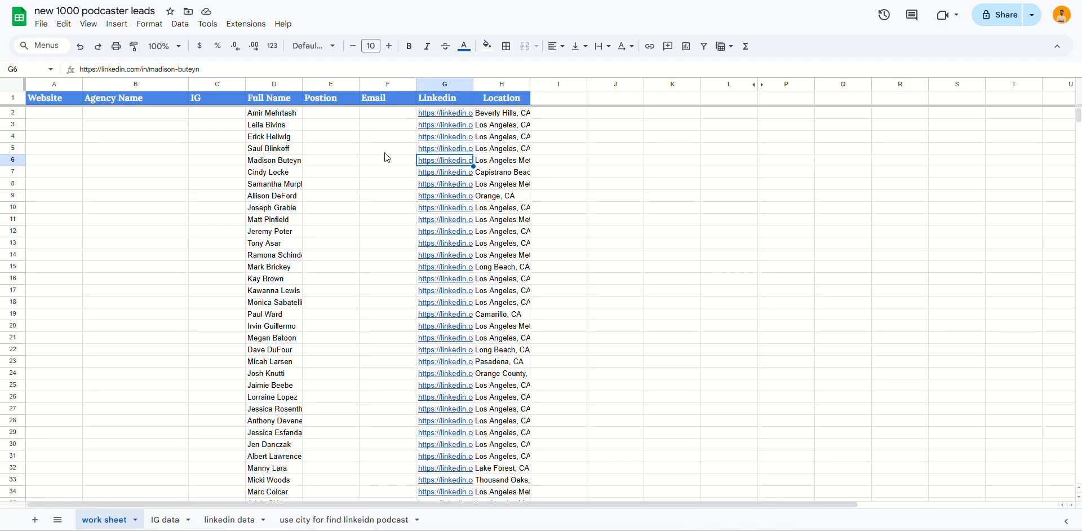
Paste the lead's email into row 5, then copy 'Podcast Host' from LinkedIn into the Position cell.
left_click(371, 148)
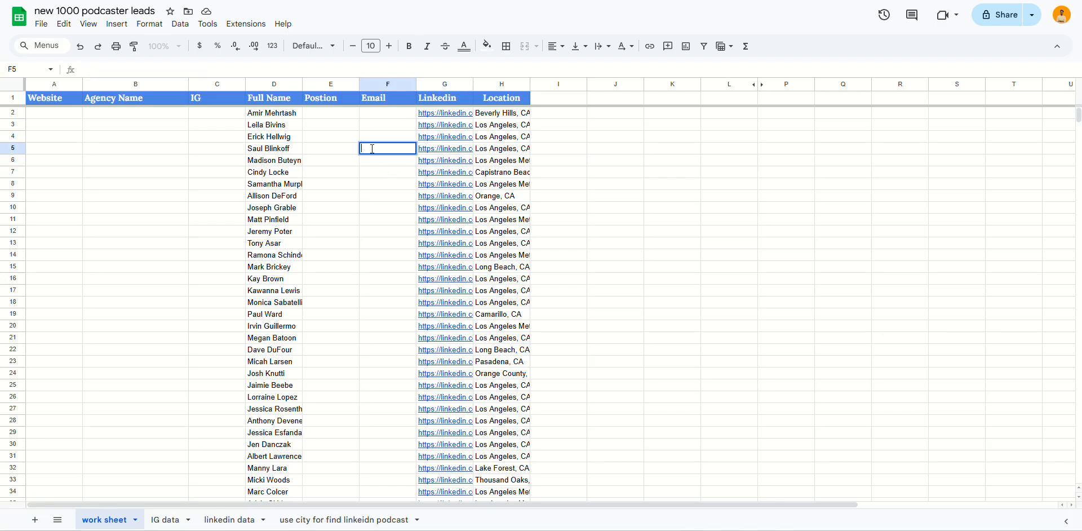
key("ctrl+v")
double_click(330, 148)
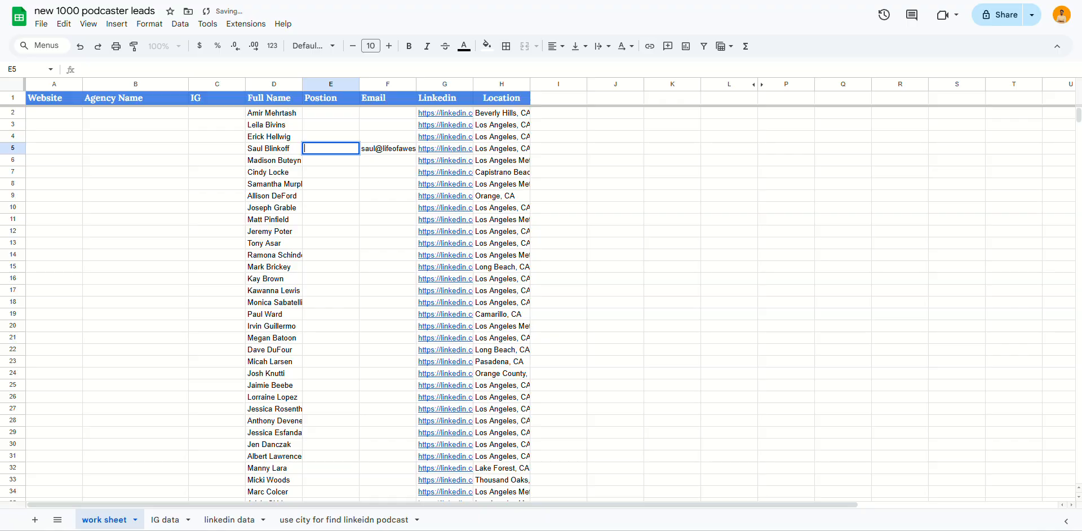
key("alt+Tab")
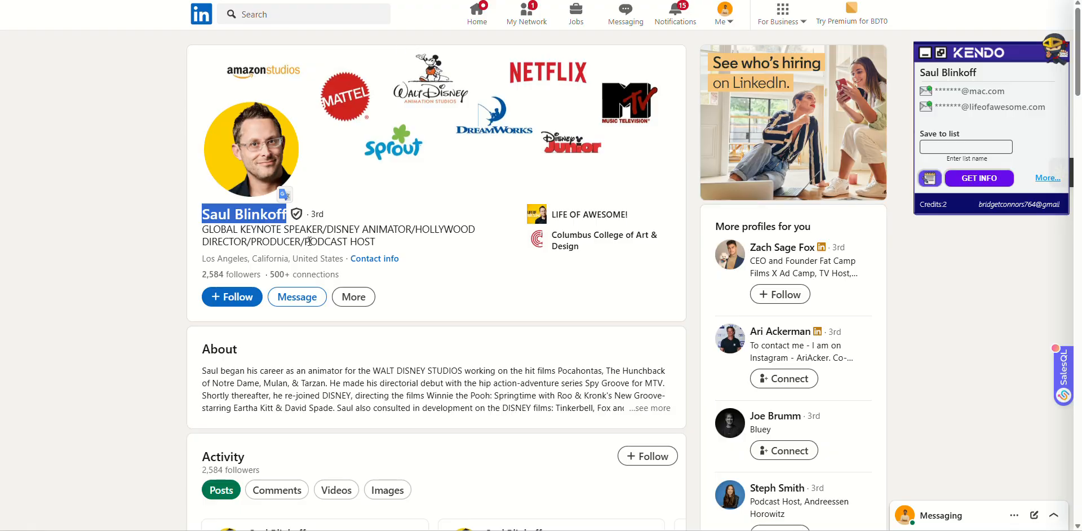
scroll(309, 236, "down", 12)
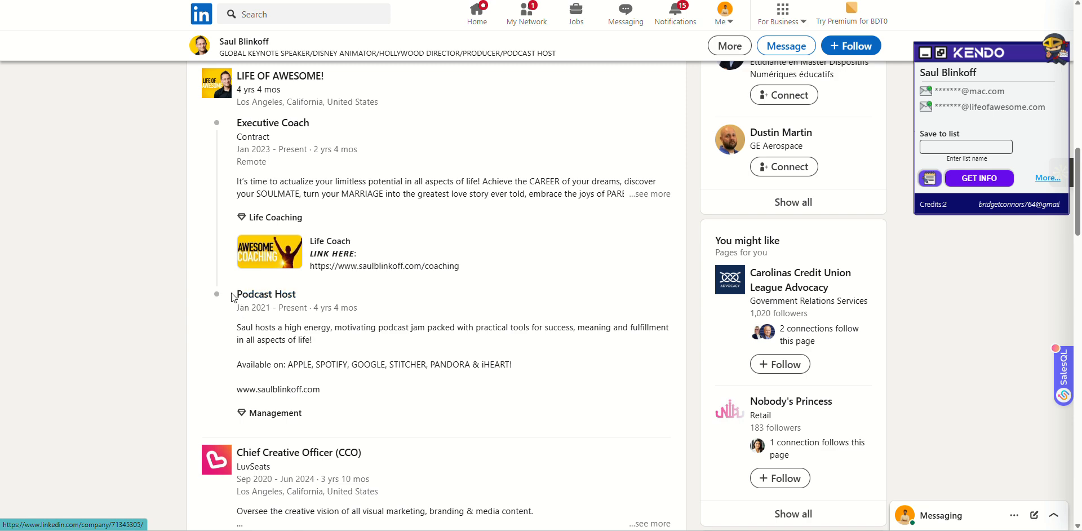
triple_click(235, 295)
left_click(154, 315)
left_click_drag(298, 295, 242, 294)
key("alt+Tab")
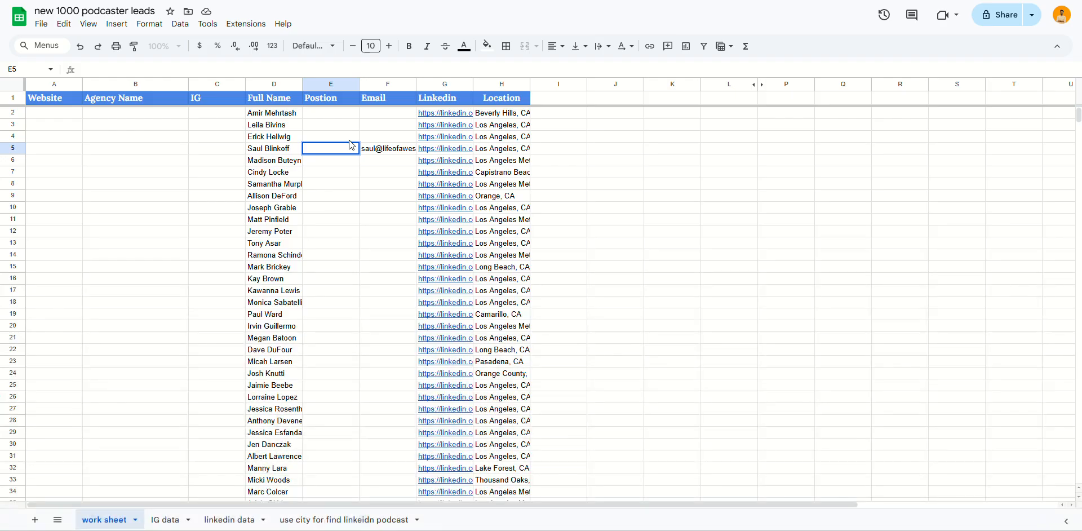
key("ctrl+v")
left_click(206, 151)
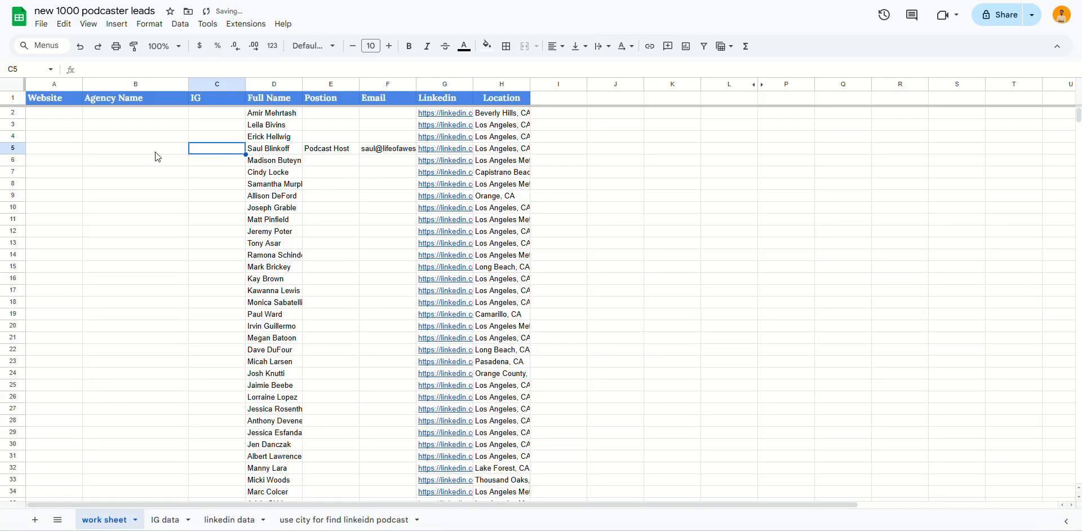
Paste the podcaster's website domain from her site into Website cell A5.
double_click(157, 153)
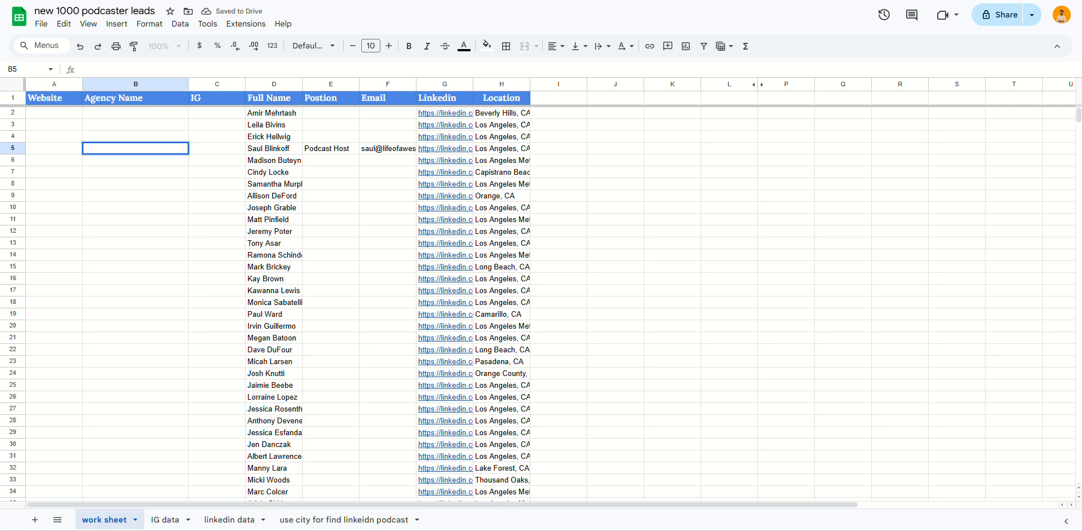
key("ctrl+Tab")
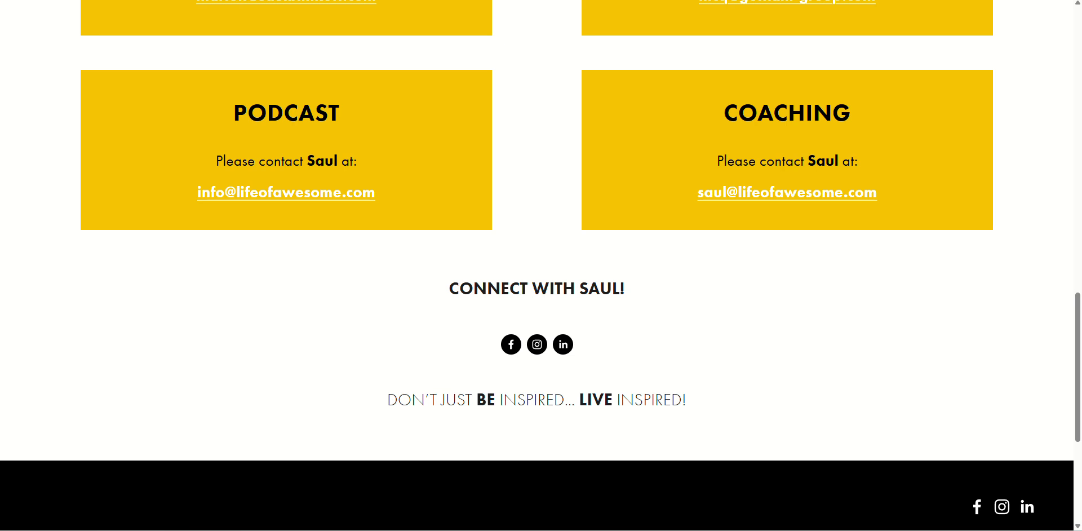
scroll(522, 417, "down", 5)
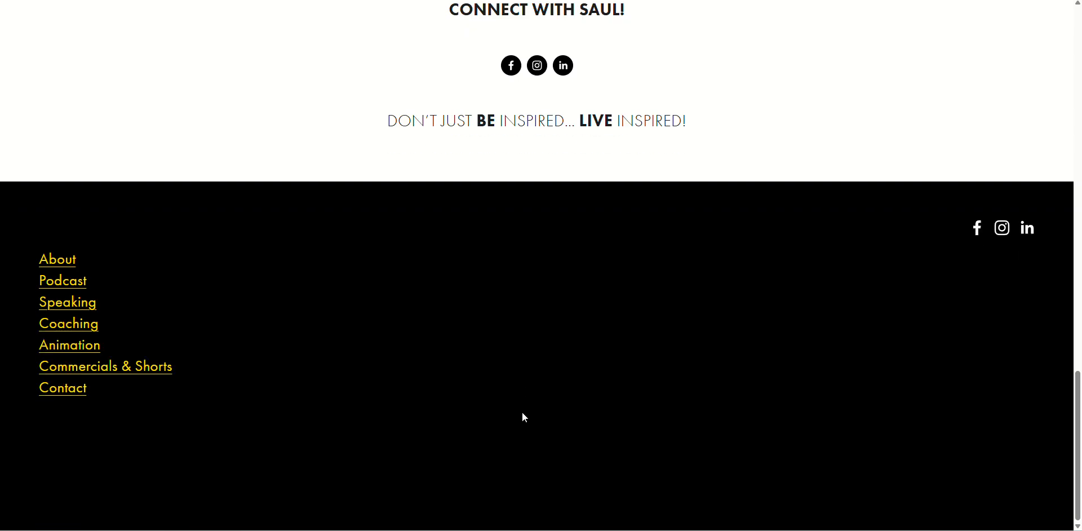
key("ctrl+shift+Tab")
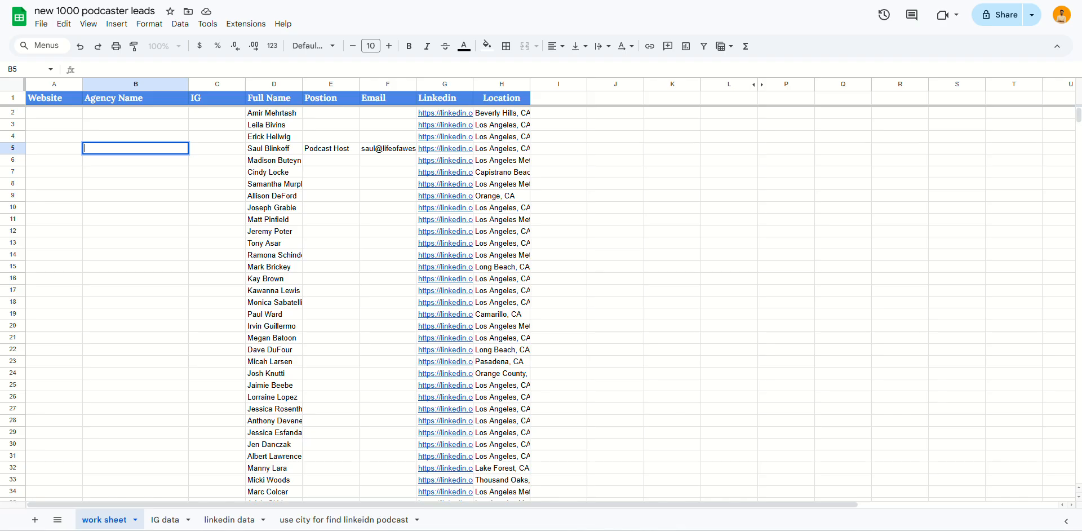
left_click(49, 151)
key("ctrl+v")
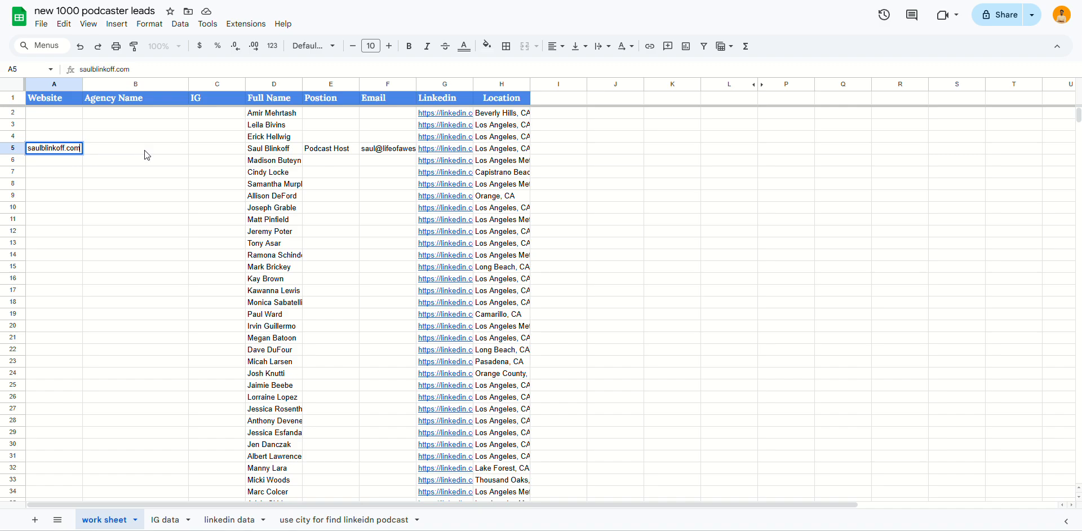
key("Tab")
key("ctrl+Tab")
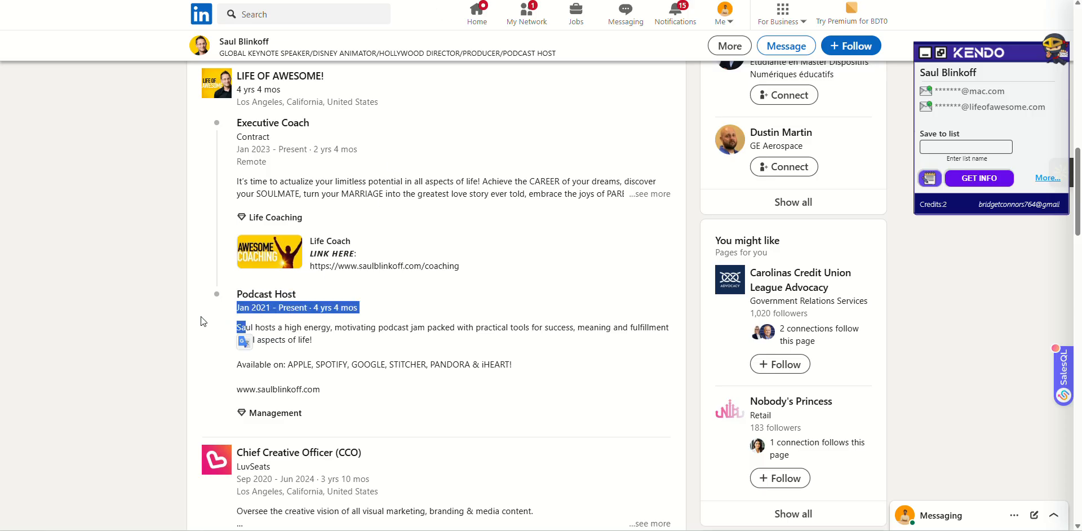
Select the company name LIFE OF AWESOME! in the lead's LinkedIn Experience section.
scroll(242, 283, "up", 4)
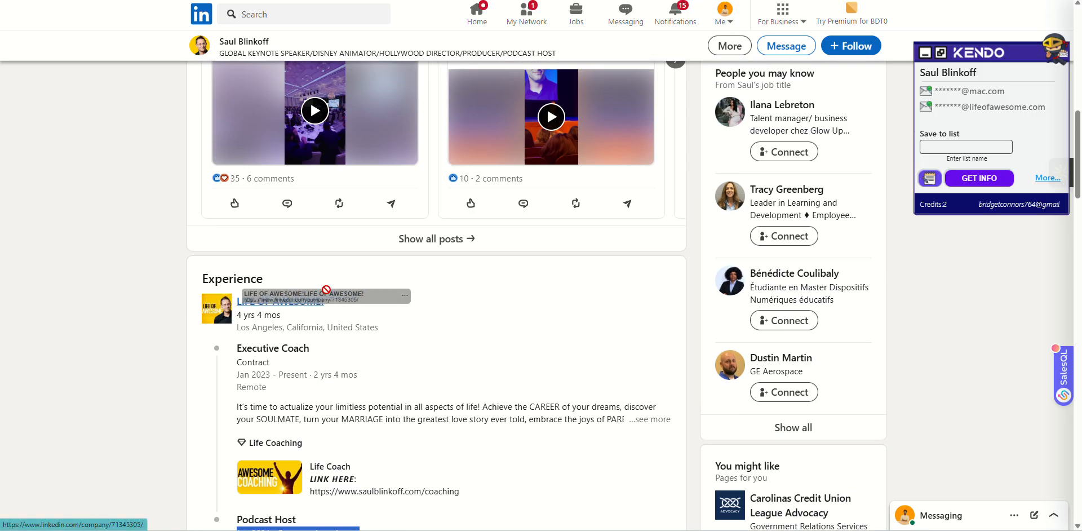
left_click_drag(238, 298, 335, 299)
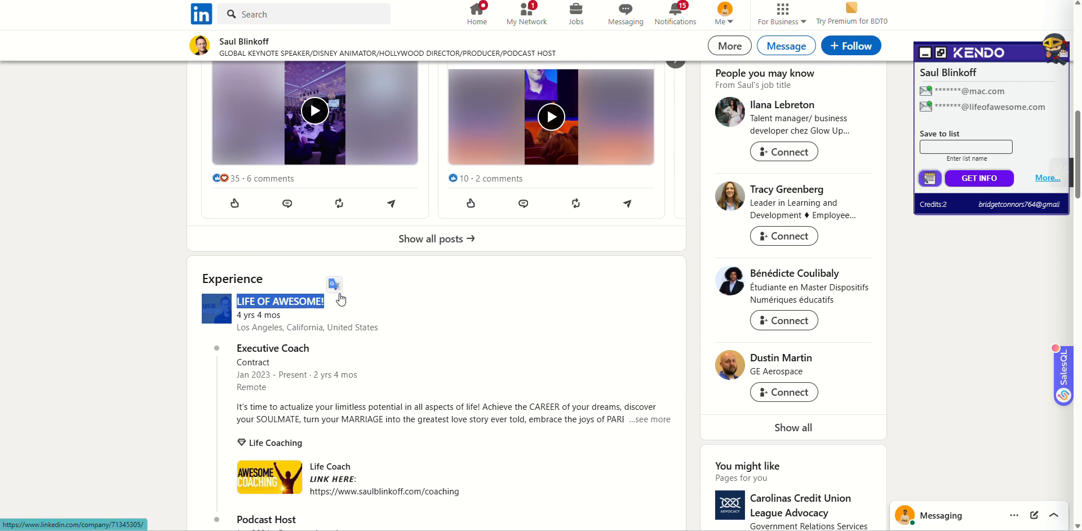
left_click(13, 211)
scroll(182, 218, "up", 10)
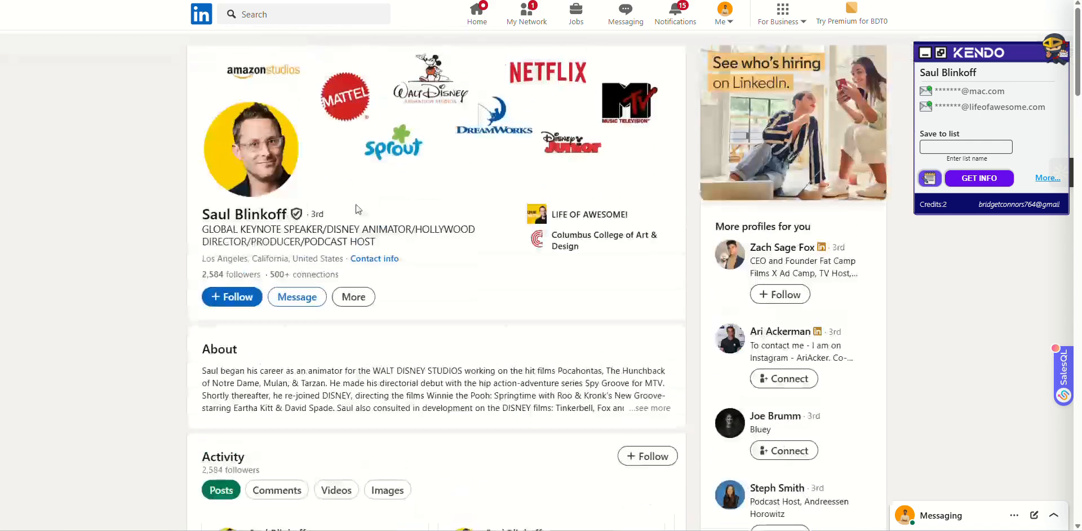
left_click_drag(226, 229, 288, 229)
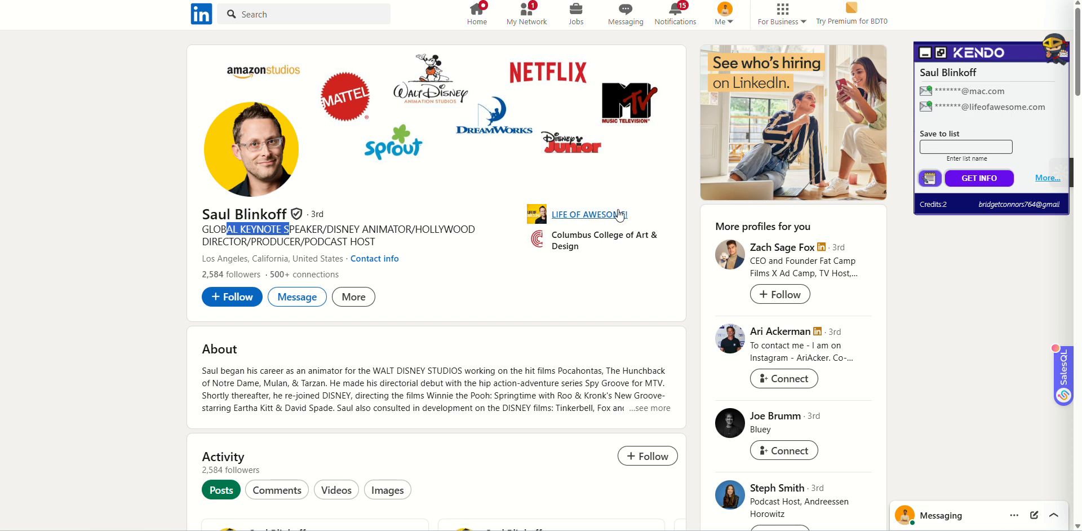
left_click(624, 214)
scroll(235, 314, "up", 5)
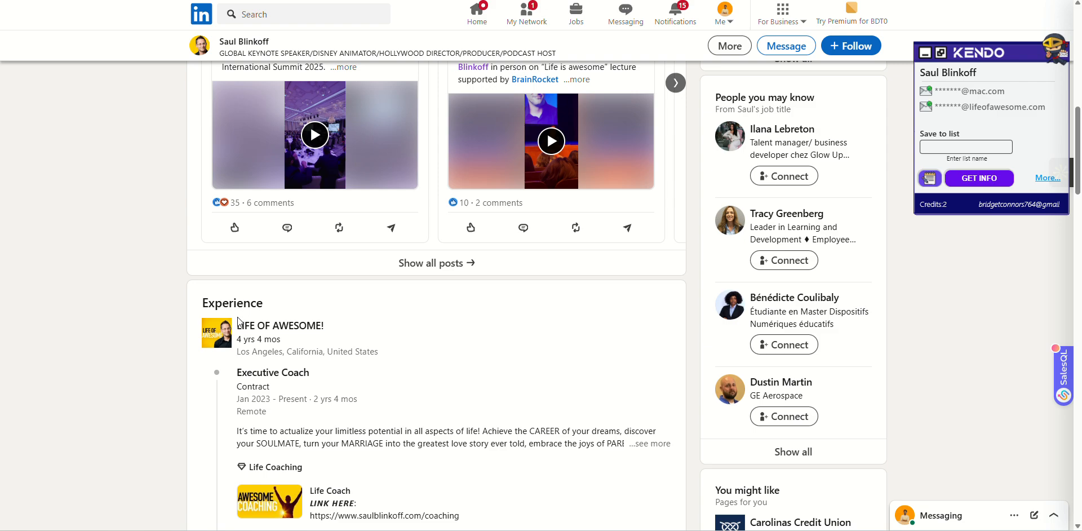
left_click_drag(238, 322, 324, 325)
key("ctrl+c")
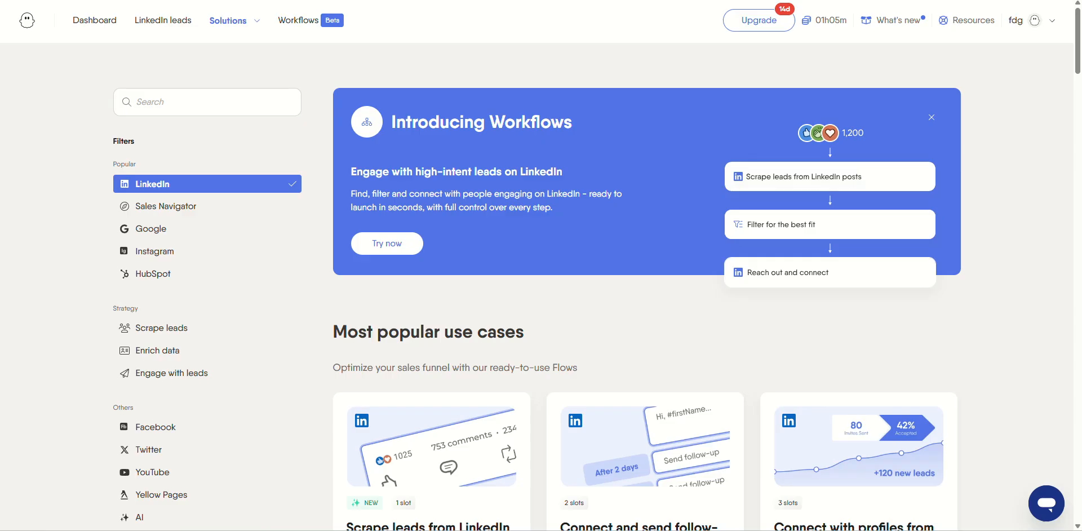
Paste LIFE OF AWESOME! into row 5's Agency Name and bring up the next podcaster's profile.
key("ctrl+Tab")
key("ctrl+v")
left_click(141, 197)
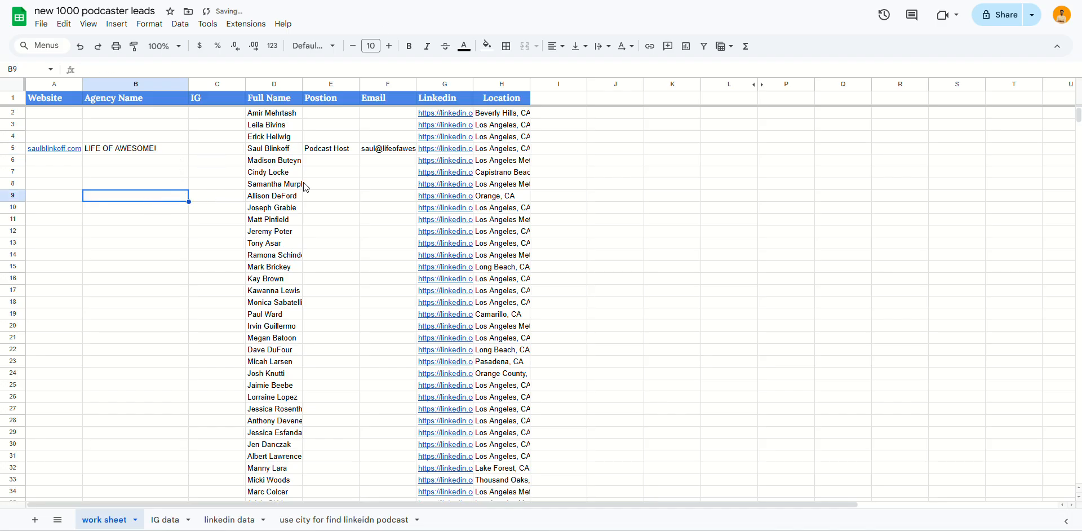
left_click(331, 149)
key("ctrl+Tab")
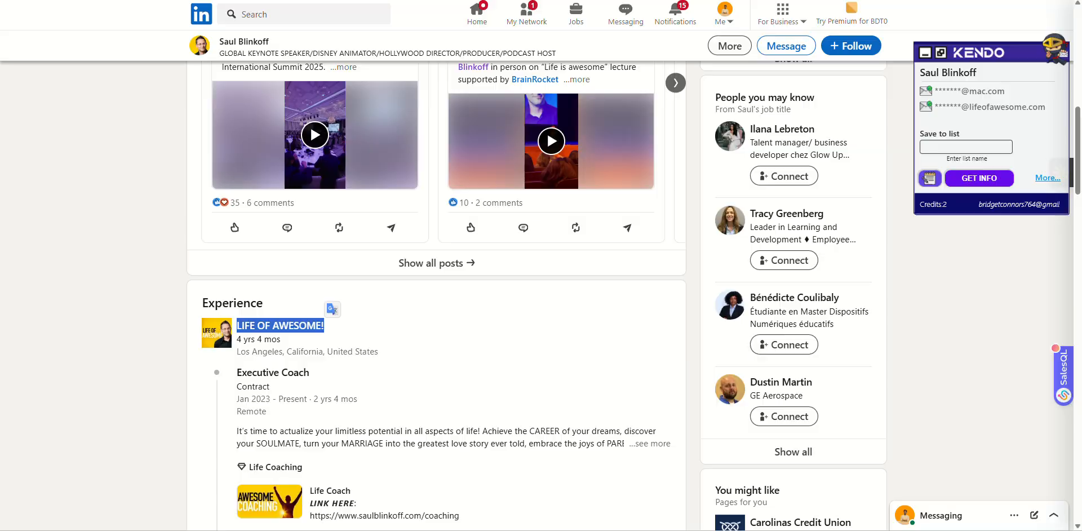
key("ctrl+Tab")
key("ctrl+shift+Tab")
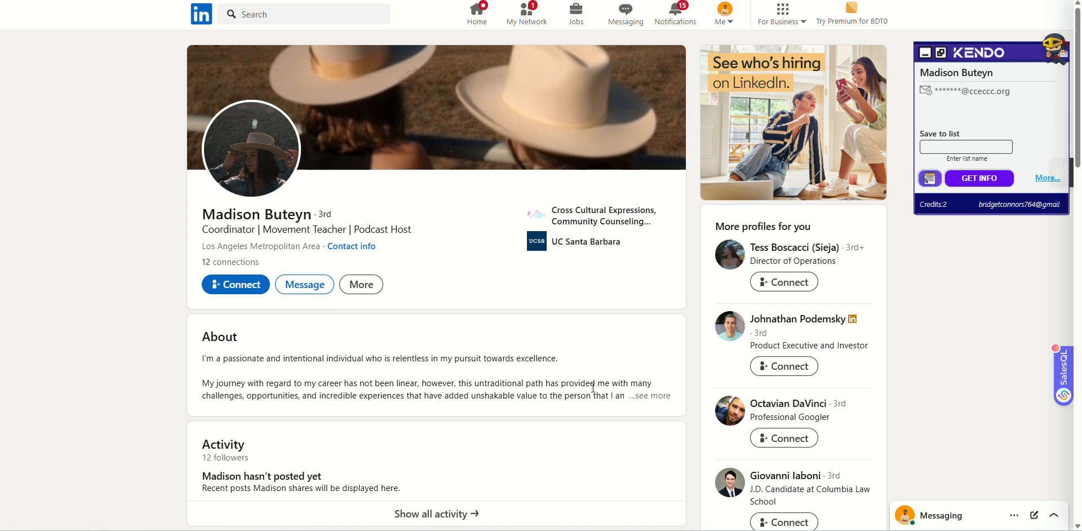
Expand the fifth lead's full About text and scroll through her Experience list and back.
left_click(665, 406)
scroll(460, 338, "down", 8)
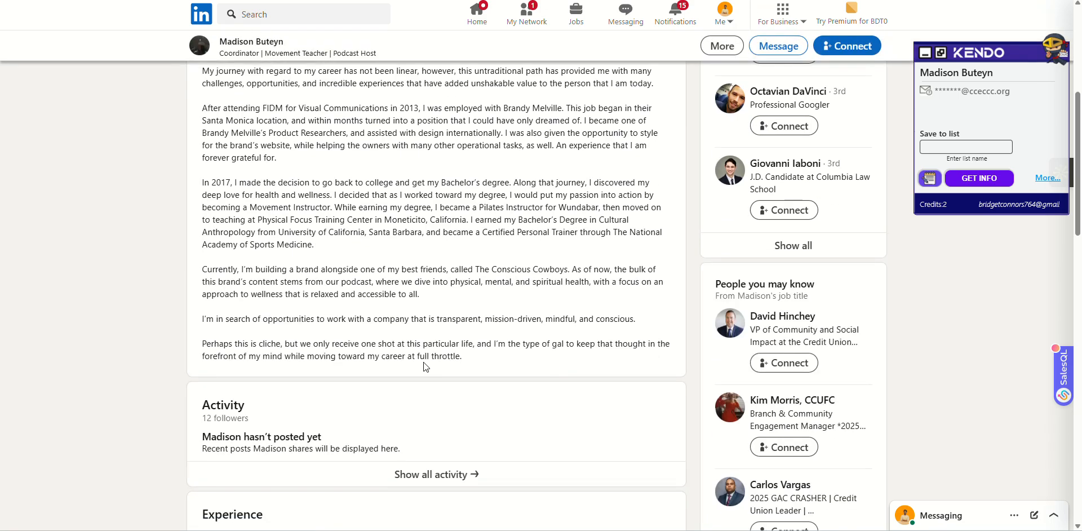
scroll(459, 338, "down", 3)
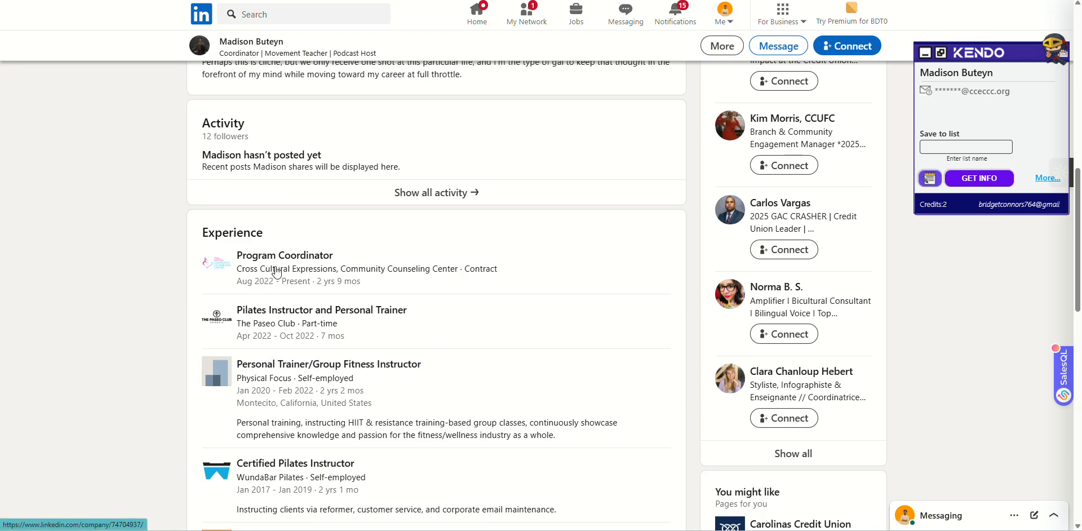
scroll(278, 379, "down", 4)
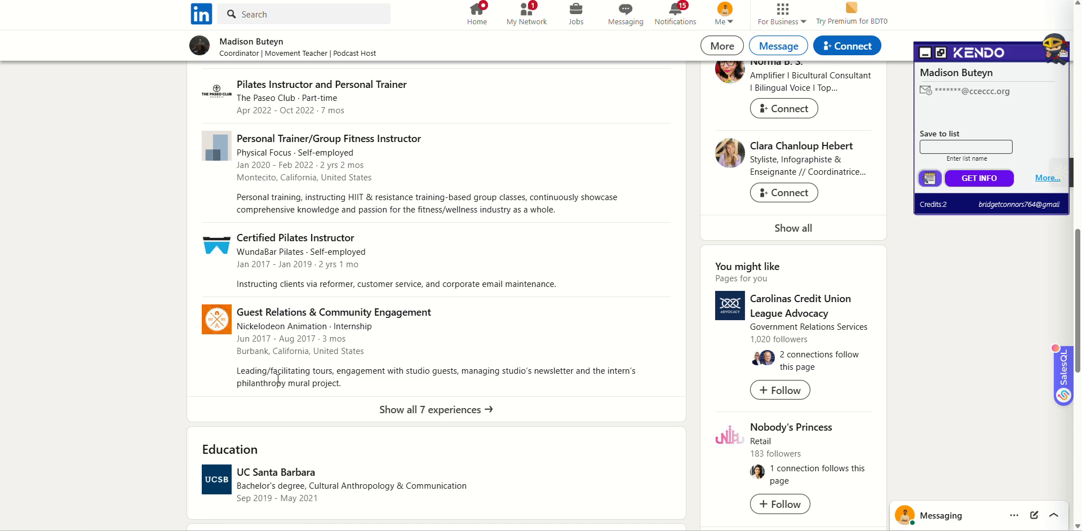
scroll(280, 379, "up", 3)
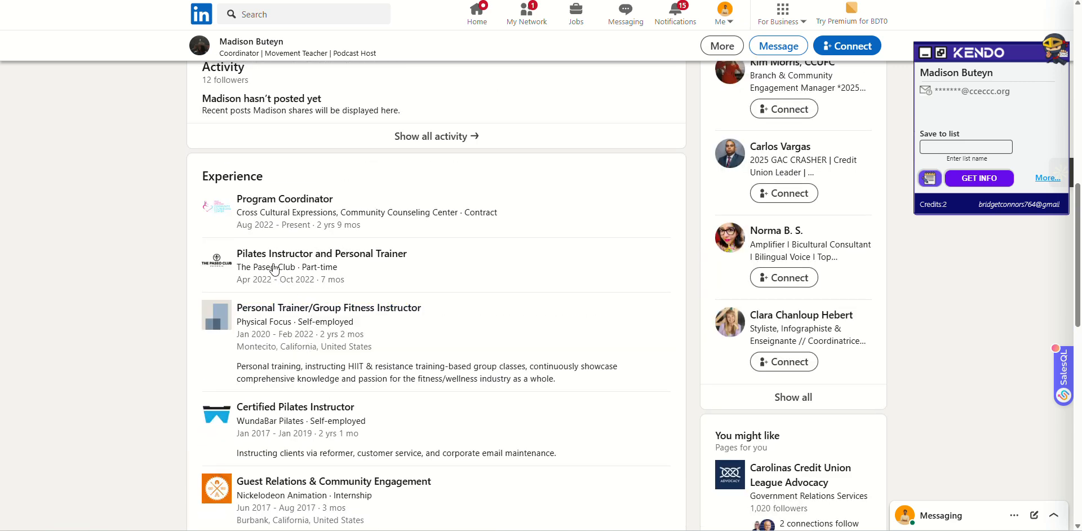
scroll(349, 236, "up", 7)
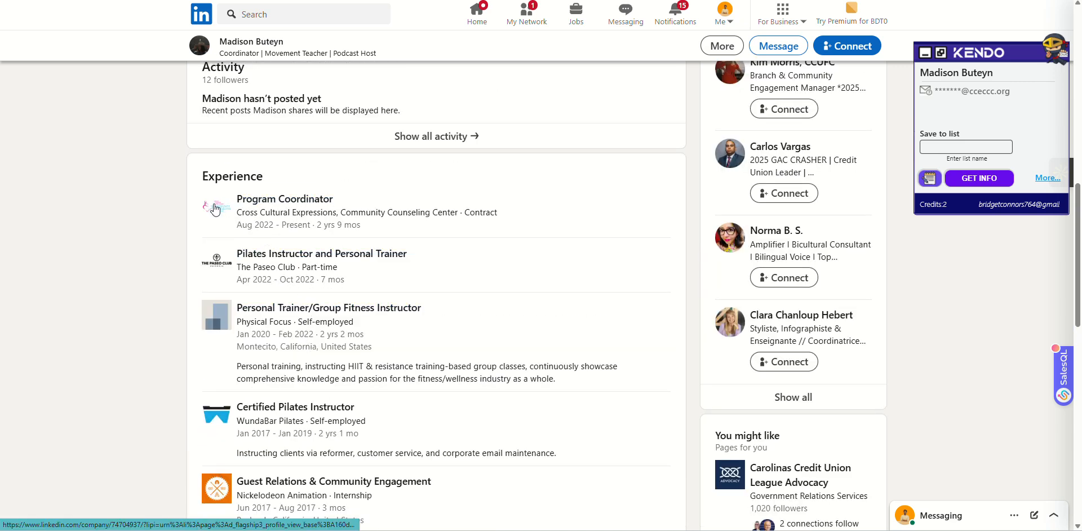
From her contact info, open theconsciouscowboys.com and scroll down to the GET IN TOUCH footer.
scroll(350, 235, "up", 4)
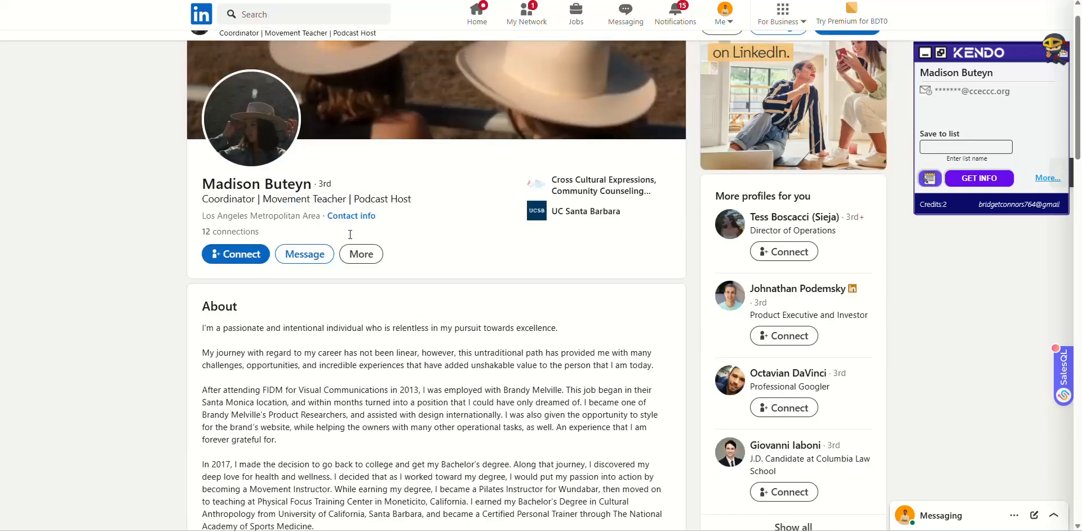
left_click(345, 215)
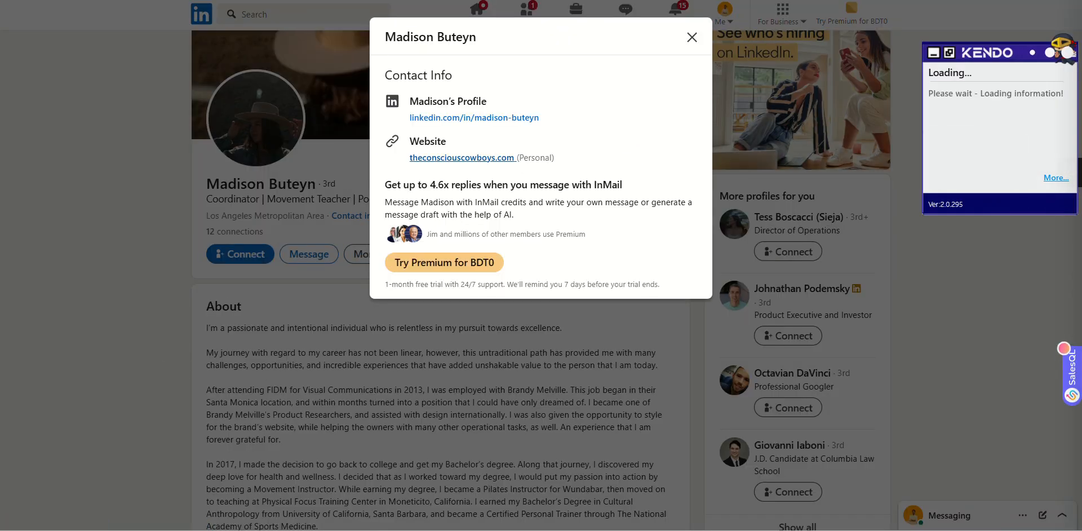
left_click(462, 157)
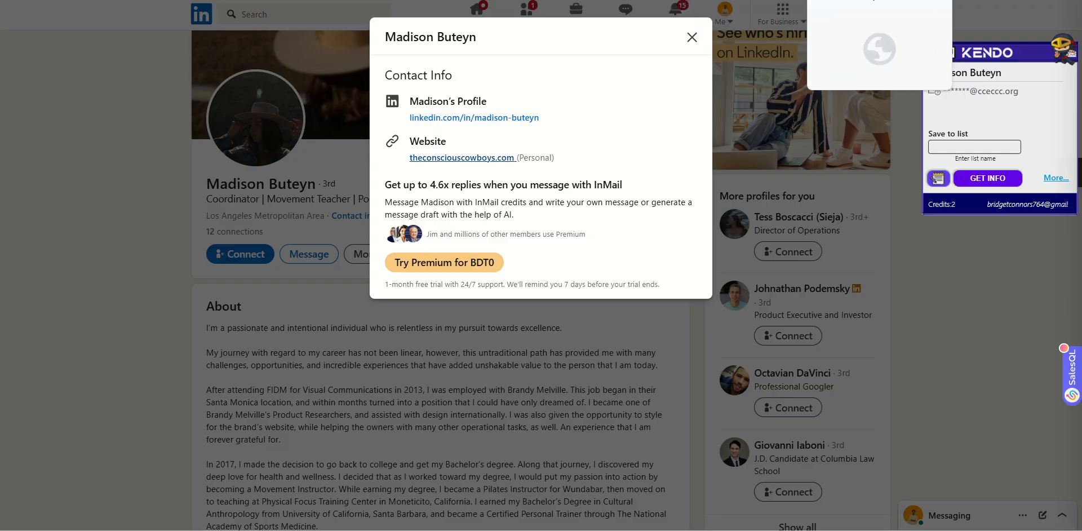
scroll(434, 217, "down", 15)
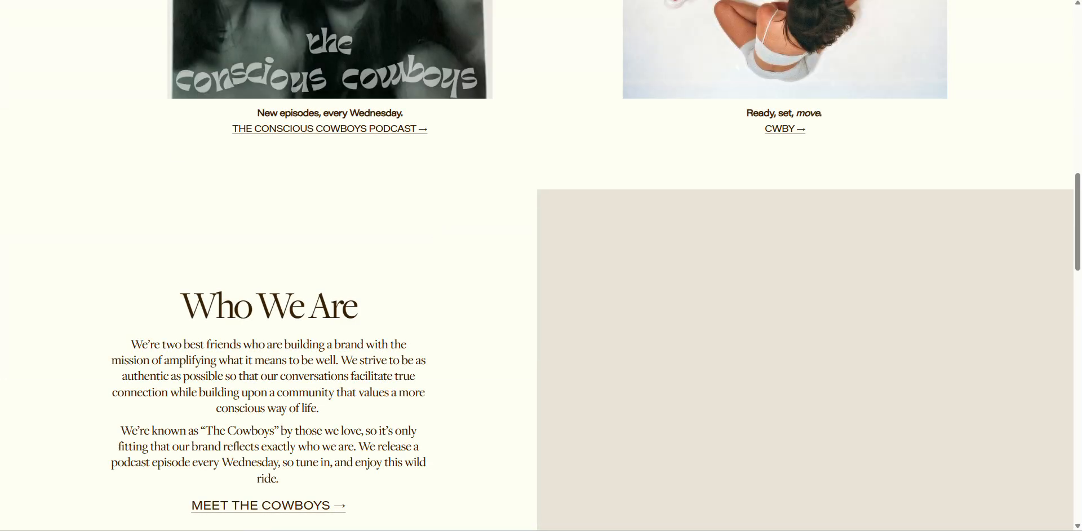
scroll(434, 141, "up", 15)
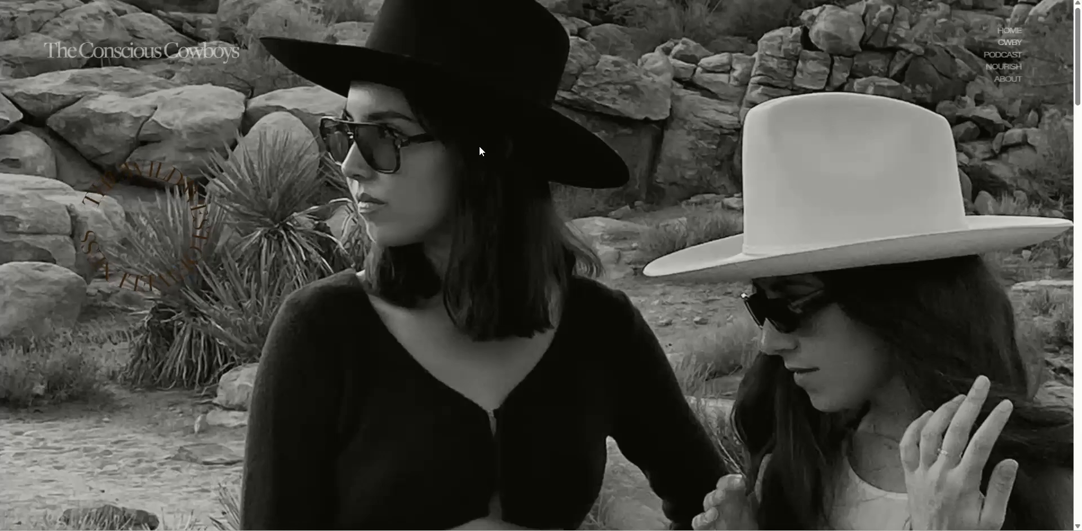
scroll(479, 147, "down", 4)
scroll(281, 281, "down", 15)
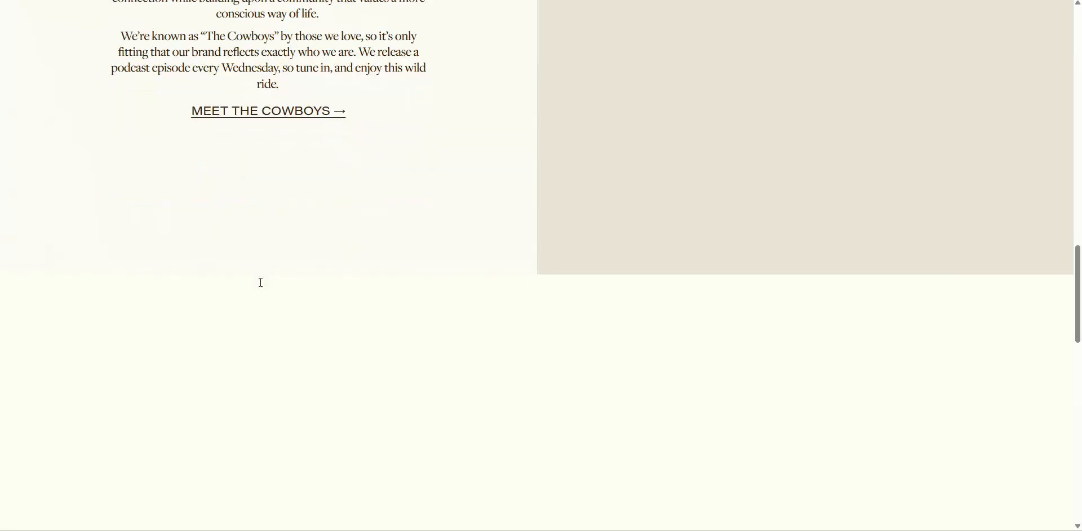
scroll(265, 285, "down", 9)
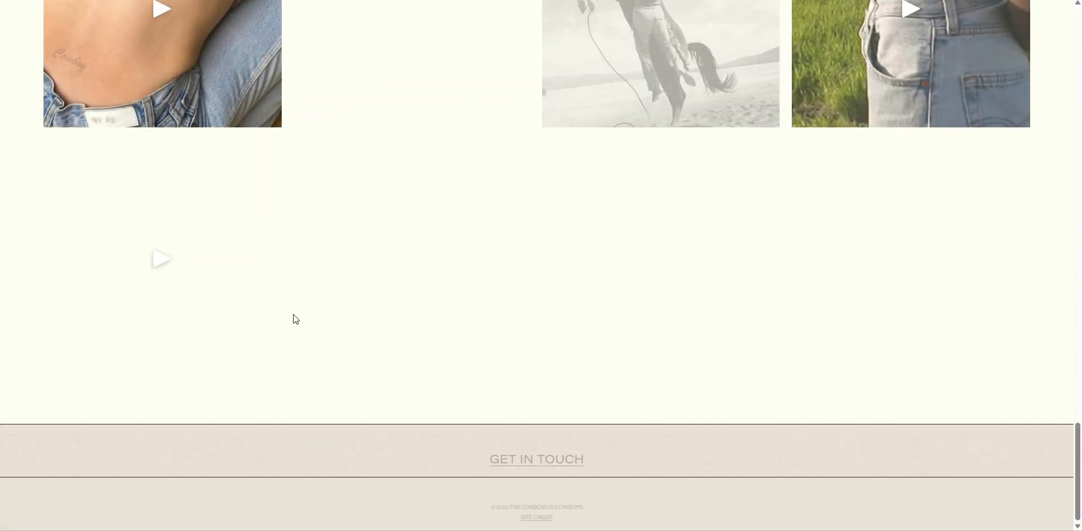
Replace the Gmail recipient's domain with theconsciouscowboys.com and select the old contact's name.
key("ctrl+Tab")
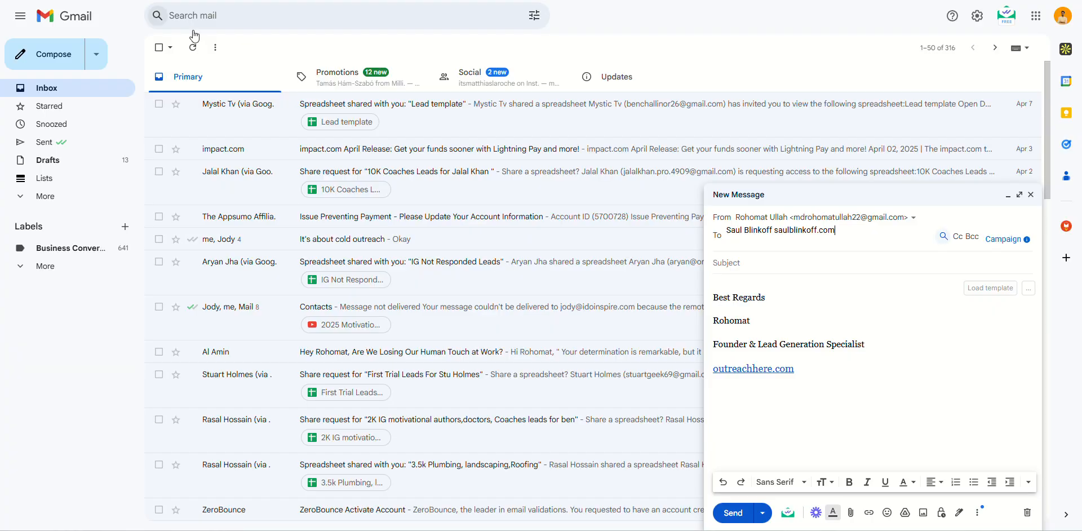
key("shift+End")
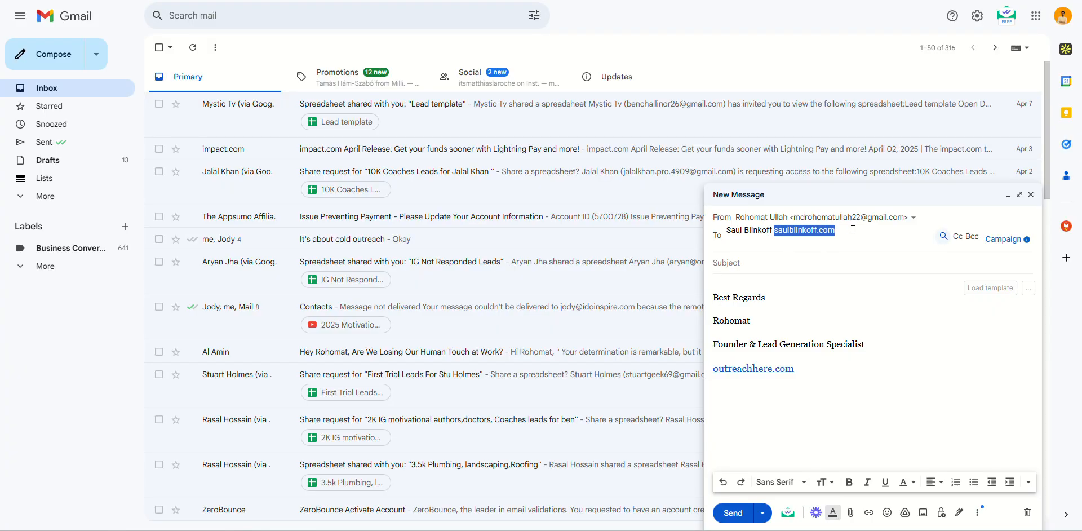
type("theconsciouscowboys.com")
left_click_drag(769, 229, 726, 230)
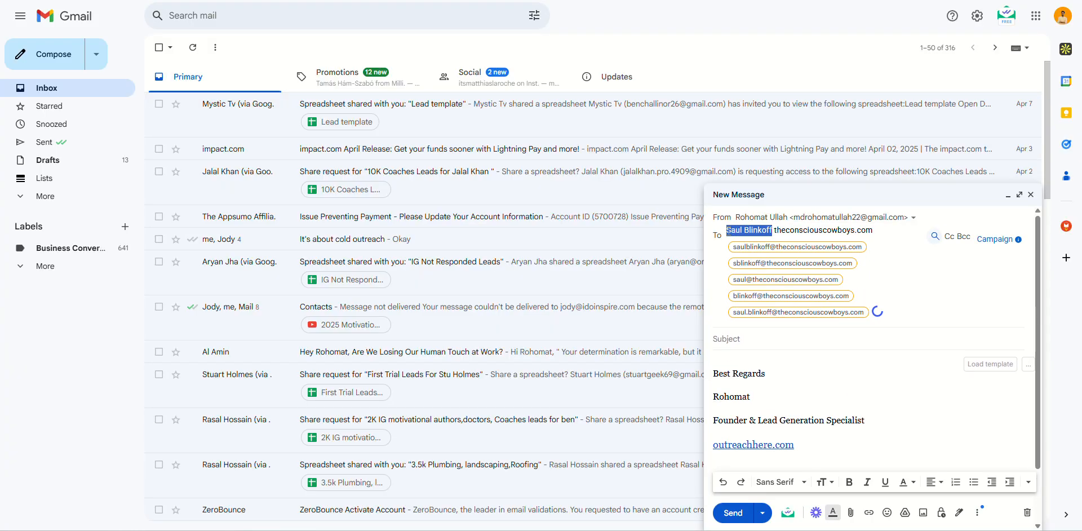
Copy the host's name from her LinkedIn contact info, then go to the counseling center's LinkedIn page.
key("ctrl+Tab")
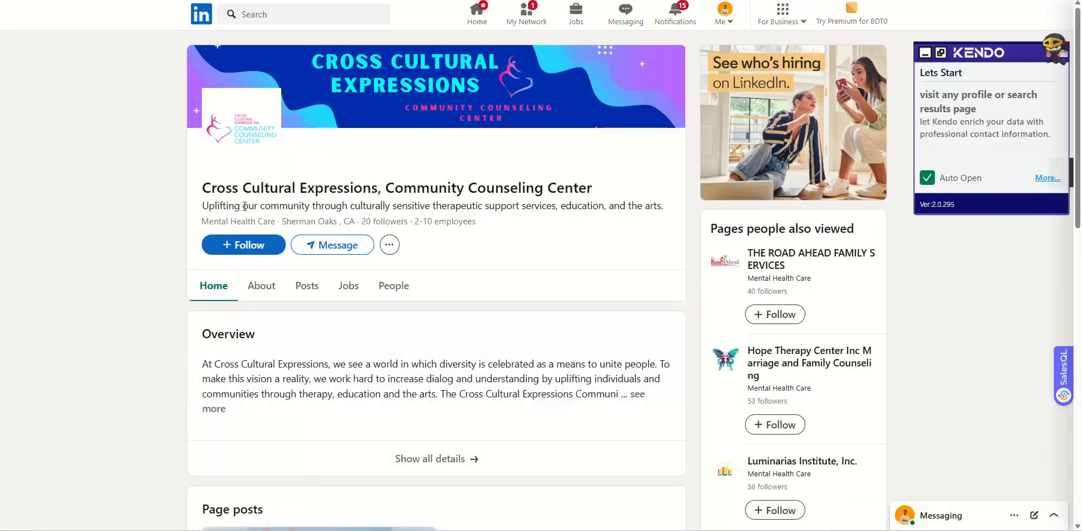
key("ctrl+Tab")
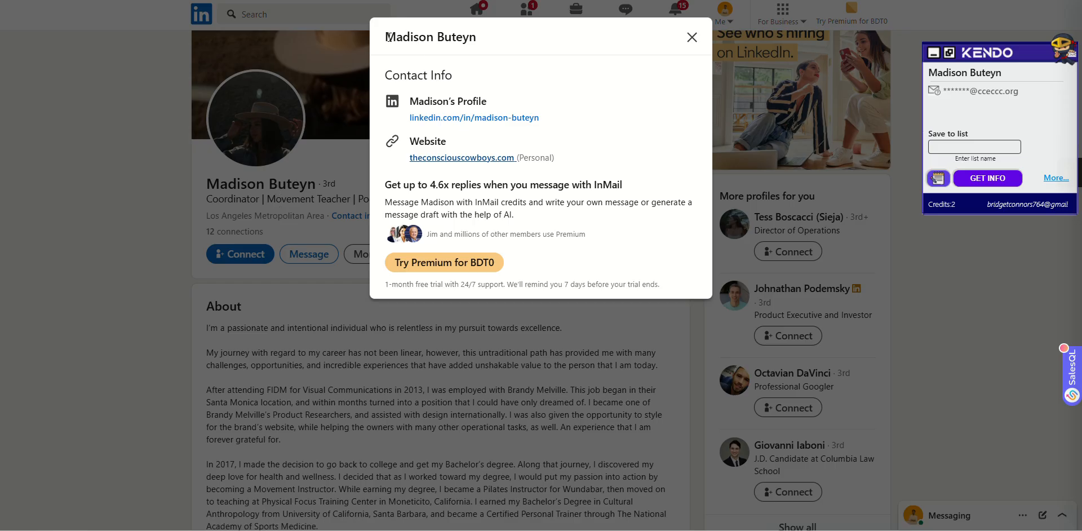
left_click_drag(388, 37, 477, 40)
left_click(79, 299)
scroll(77, 298, "down", 3)
scroll(69, 292, "down", 5)
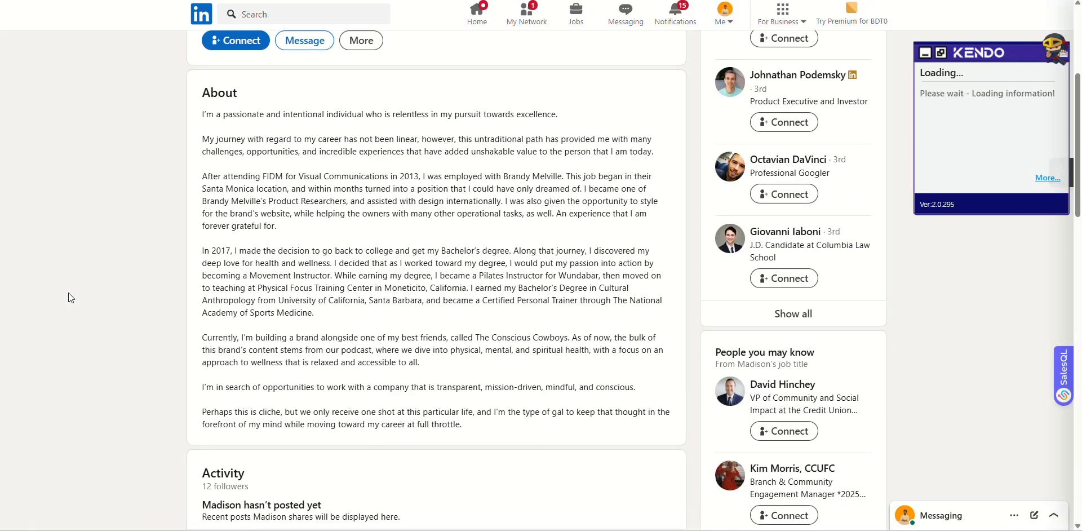
scroll(69, 293, "down", 1)
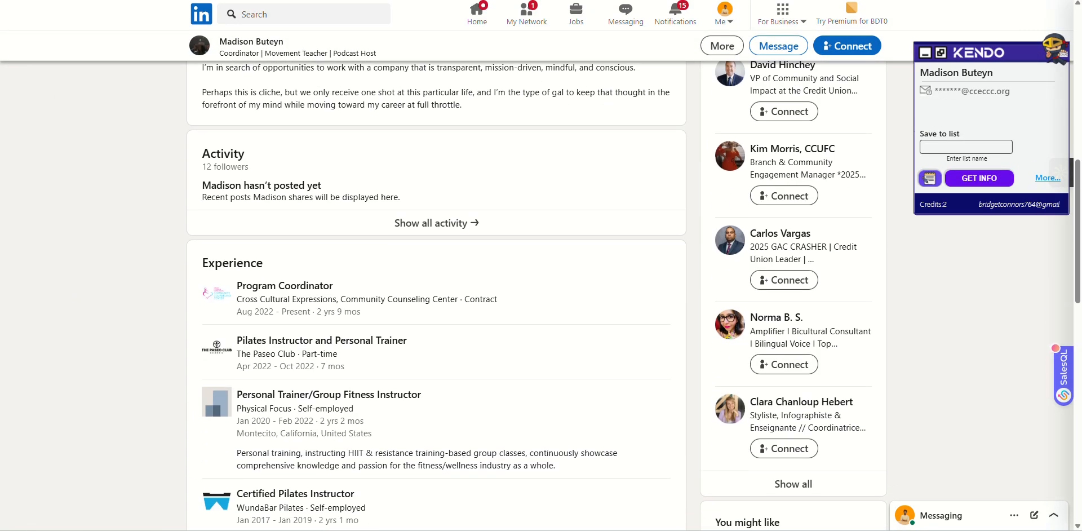
key("alt+Tab")
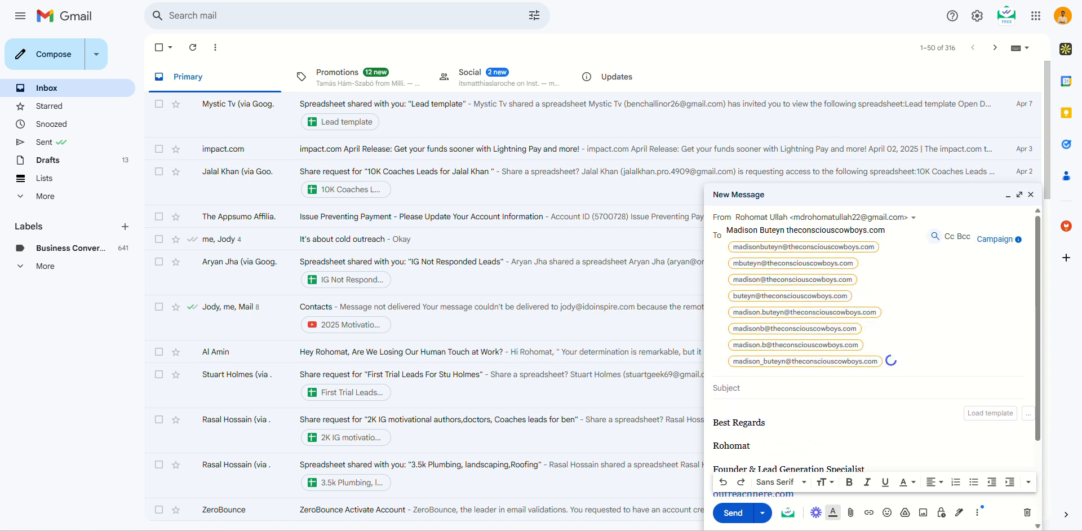
key("alt+Tab")
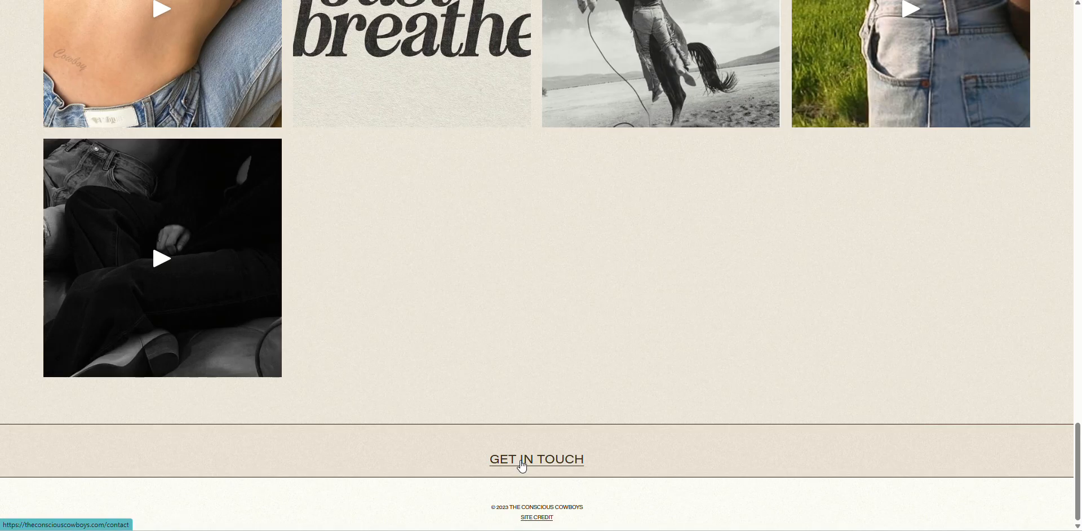
scroll(637, 343, "up", 8)
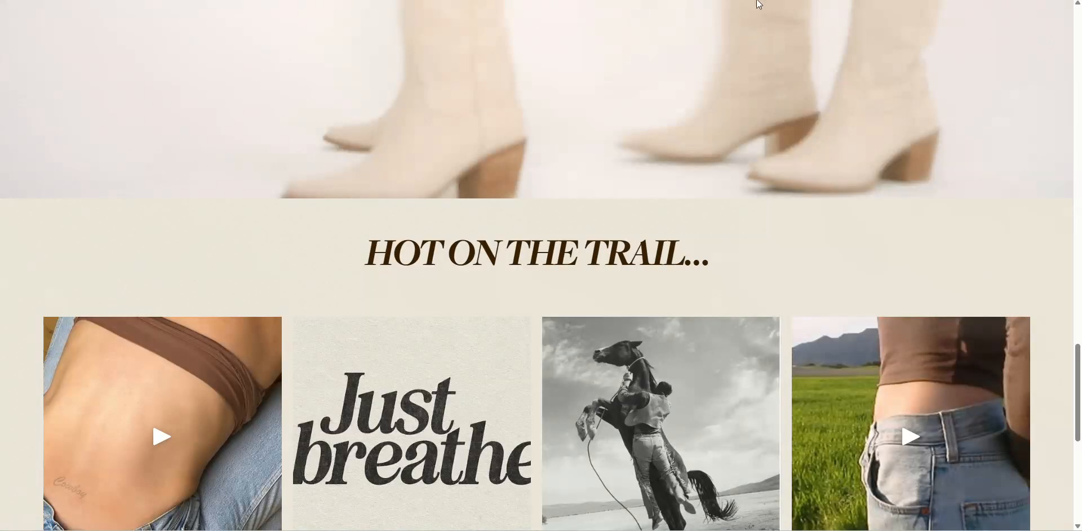
left_click(760, 1)
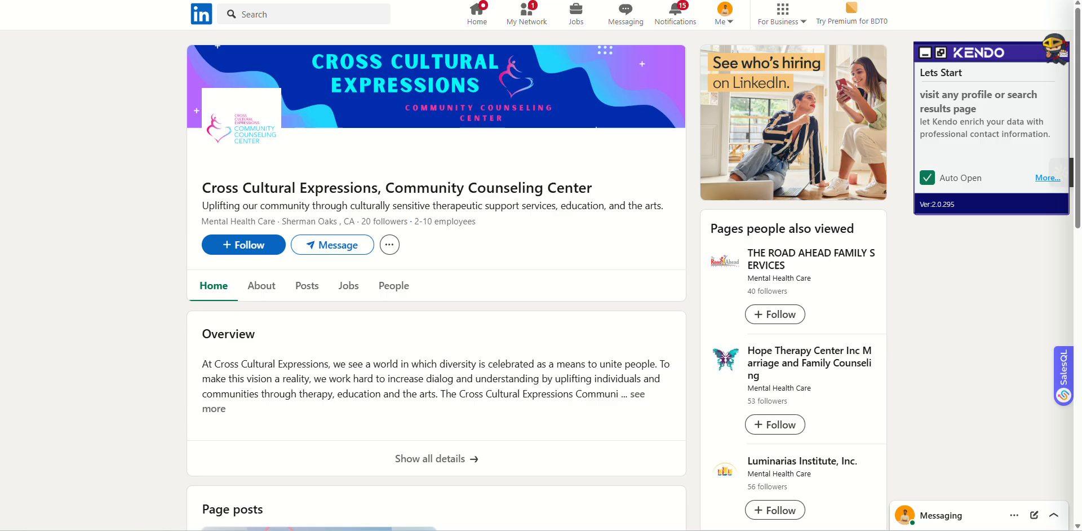
Open cceccc.org from the Cross Cultural Expressions LinkedIn About tab, then return to the draft.
left_click(249, 293)
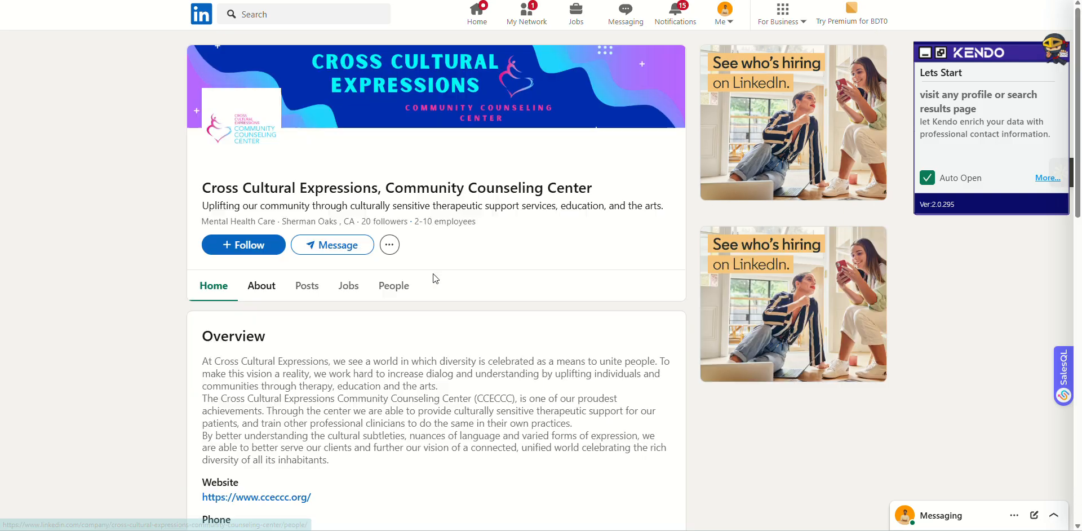
scroll(339, 333, "down", 4)
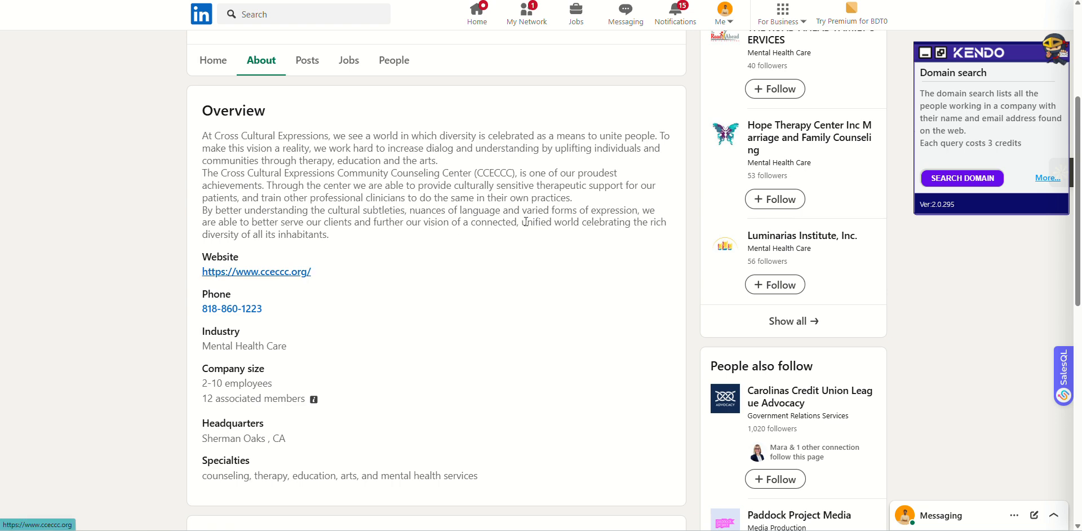
scroll(525, 221, "down", 3)
scroll(525, 221, "up", 5)
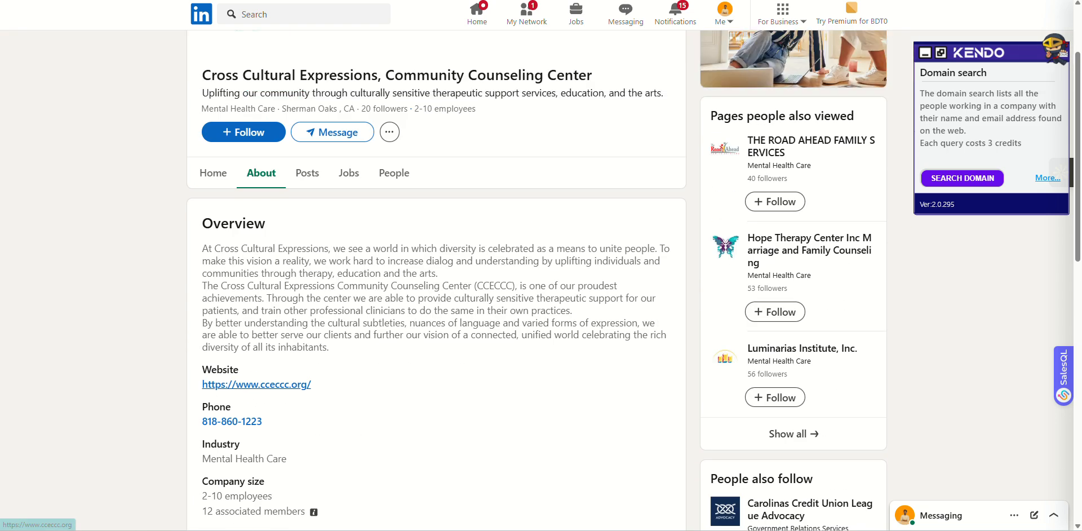
left_click(256, 383)
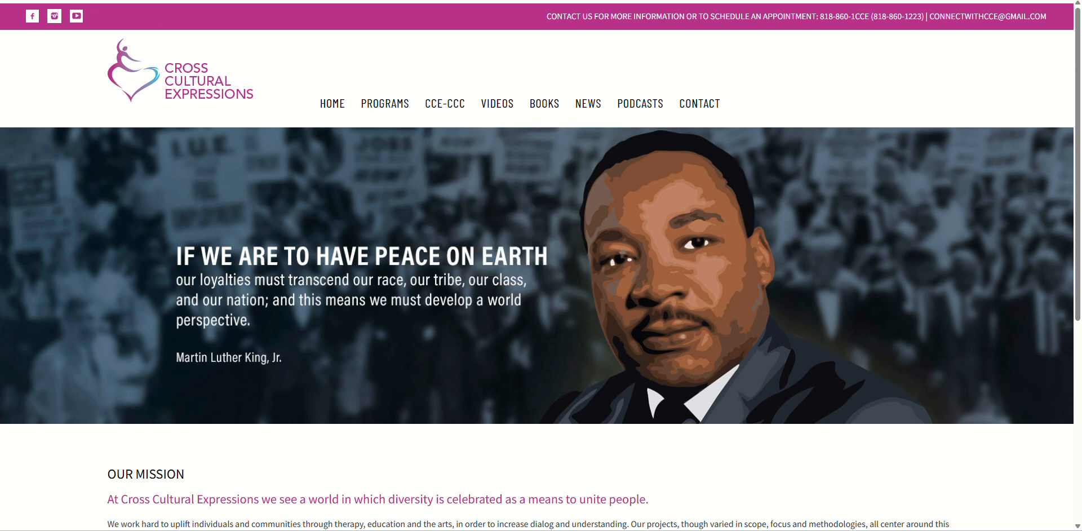
left_click(237, 0)
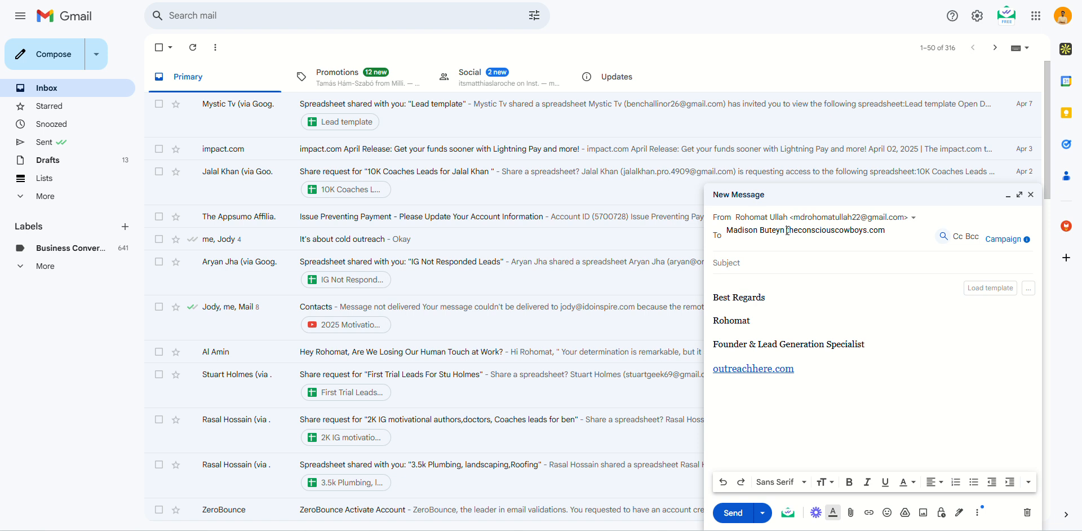
Paste cceccc.org over the recipient's domain, then reopen the company website and the previous profile.
left_click_drag(788, 231, 876, 231)
type("cceccc.org")
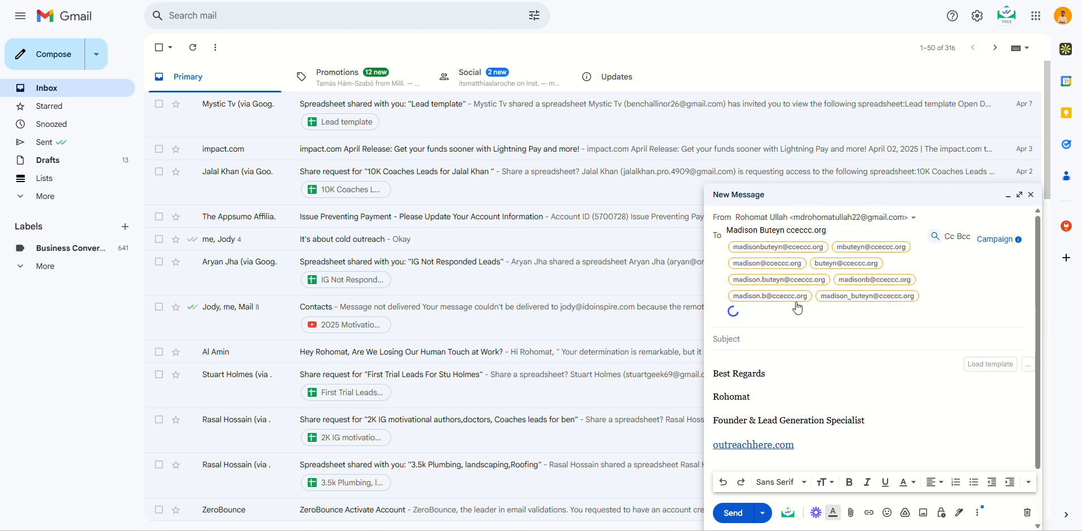
key("alt+Tab")
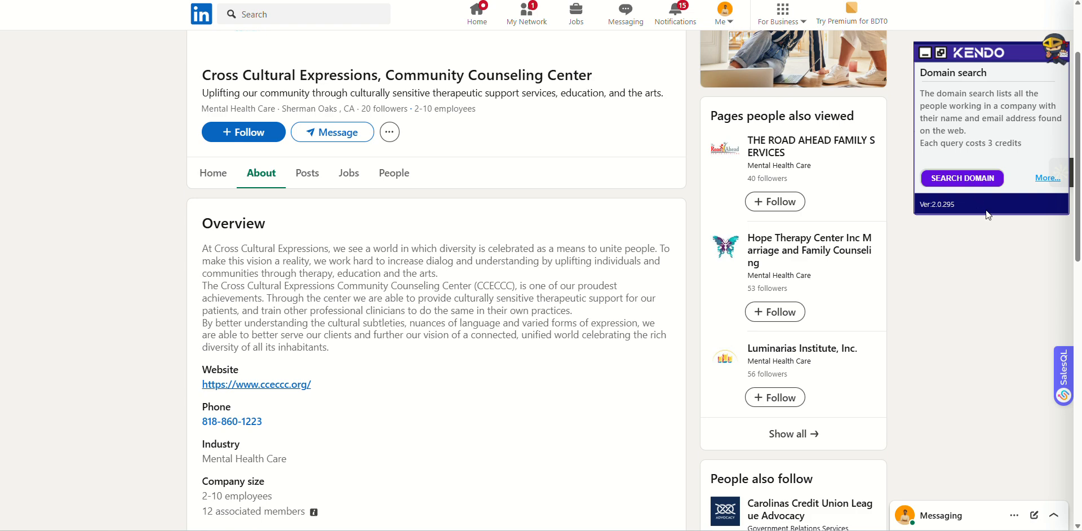
scroll(504, 261, "up", 2)
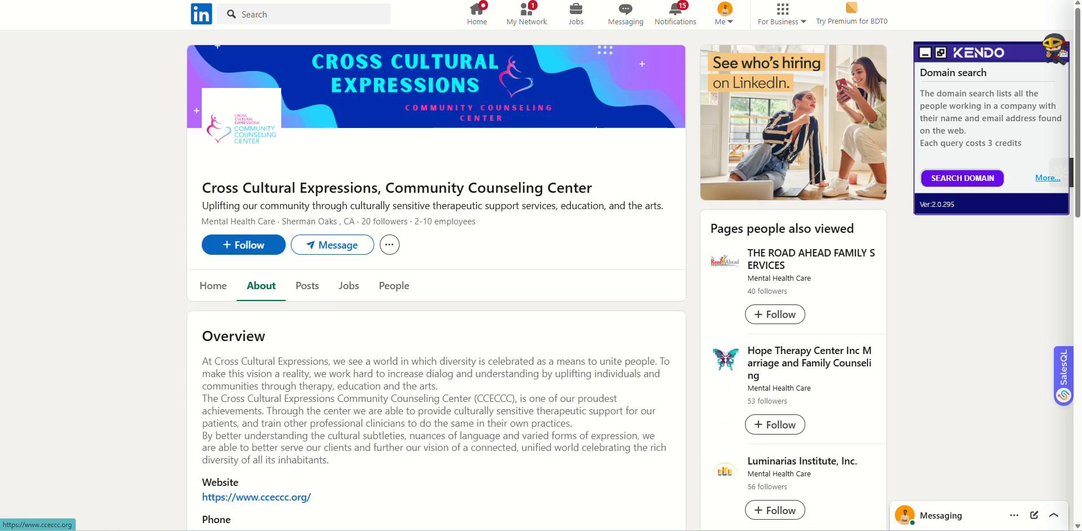
left_click(256, 497)
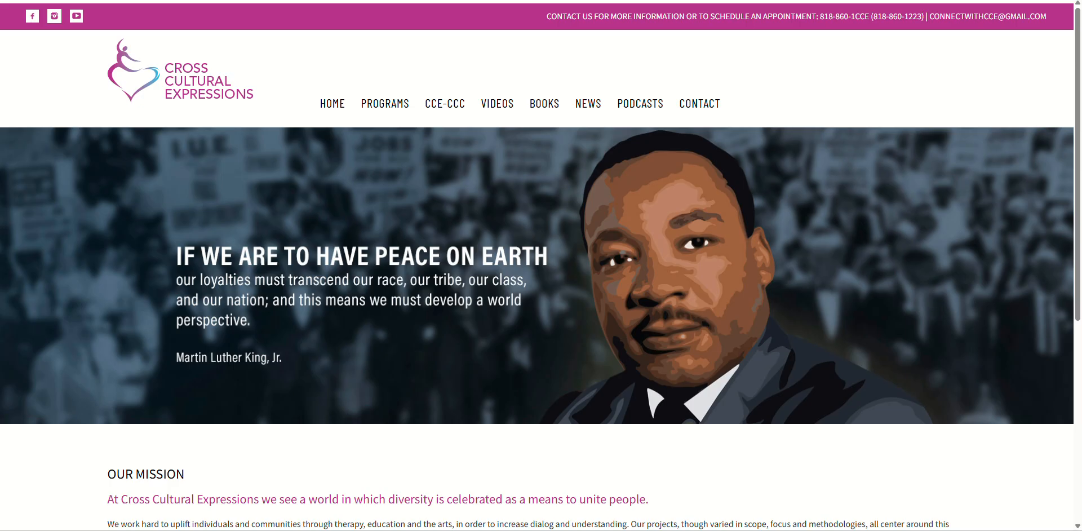
key("ctrl+Tab")
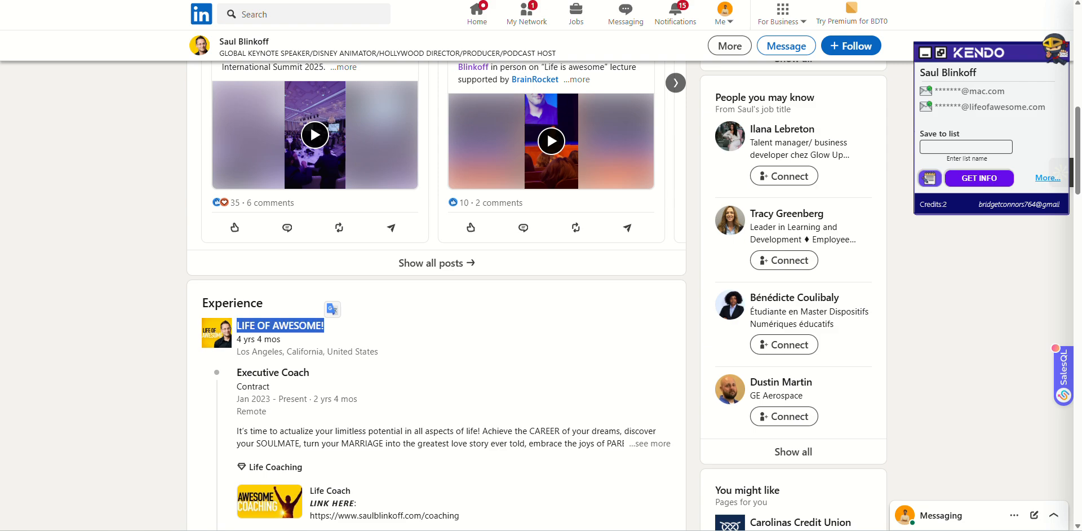
Check the host's SalesQL email lookup and contact info, then open The Conscious Cowboys website.
key("ctrl+Tab")
scroll(556, 250, "up", 4)
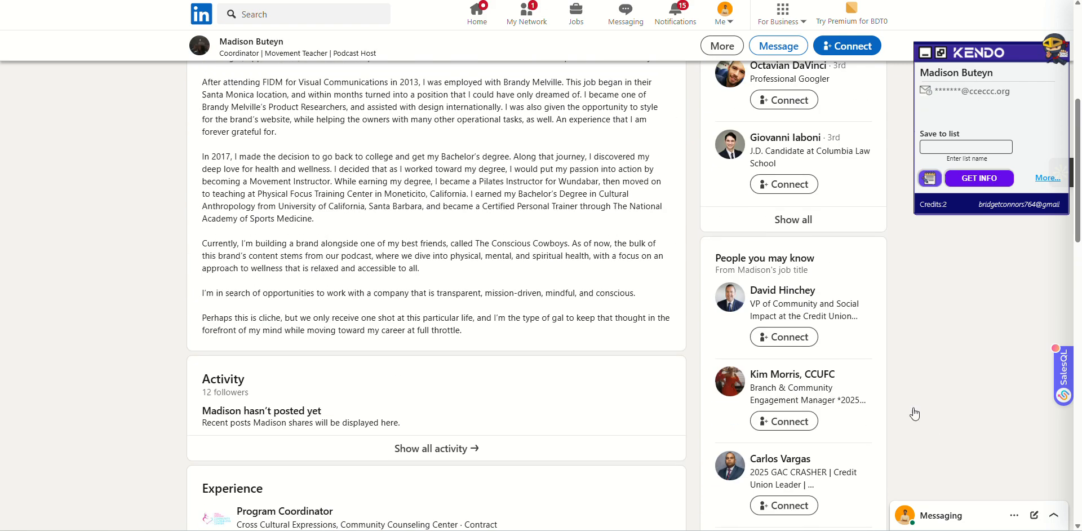
left_click(1063, 376)
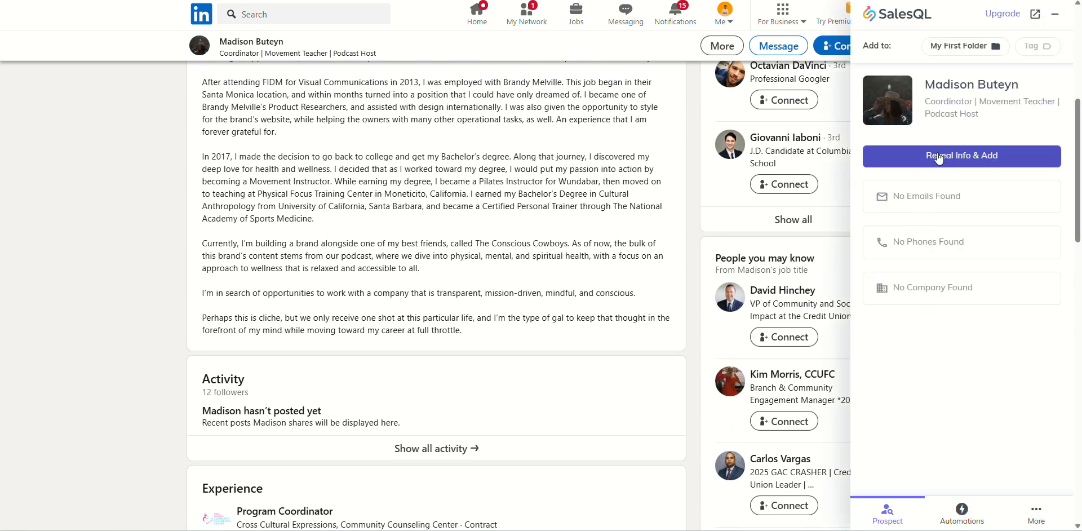
scroll(350, 332, "up", 6)
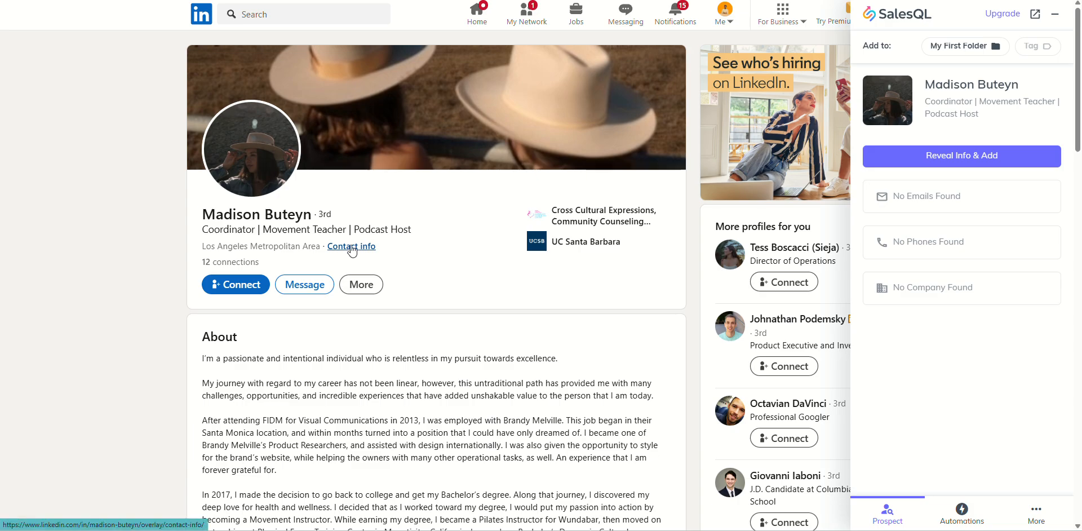
left_click(351, 247)
left_click(509, 218)
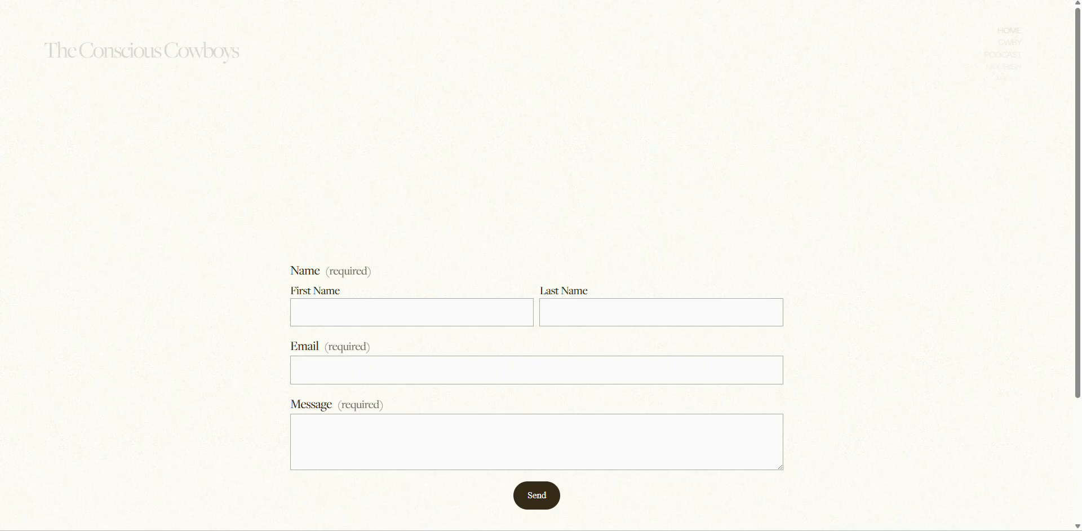
Scroll the contact form, then browse The Conscious Cowboys About page sections on both hosts.
scroll(400, 310, "down", 3)
scroll(394, 324, "up", 3)
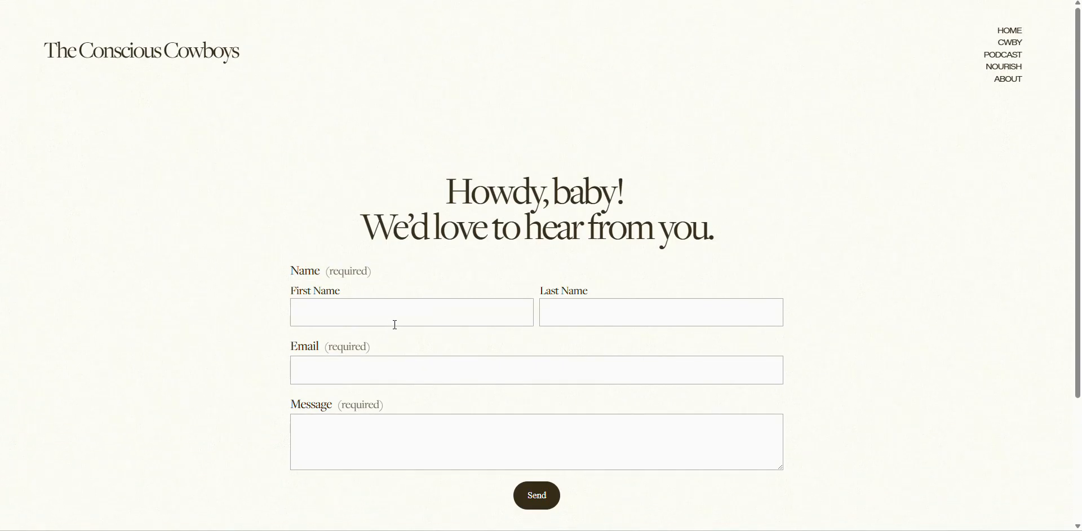
scroll(396, 314, "down", 3)
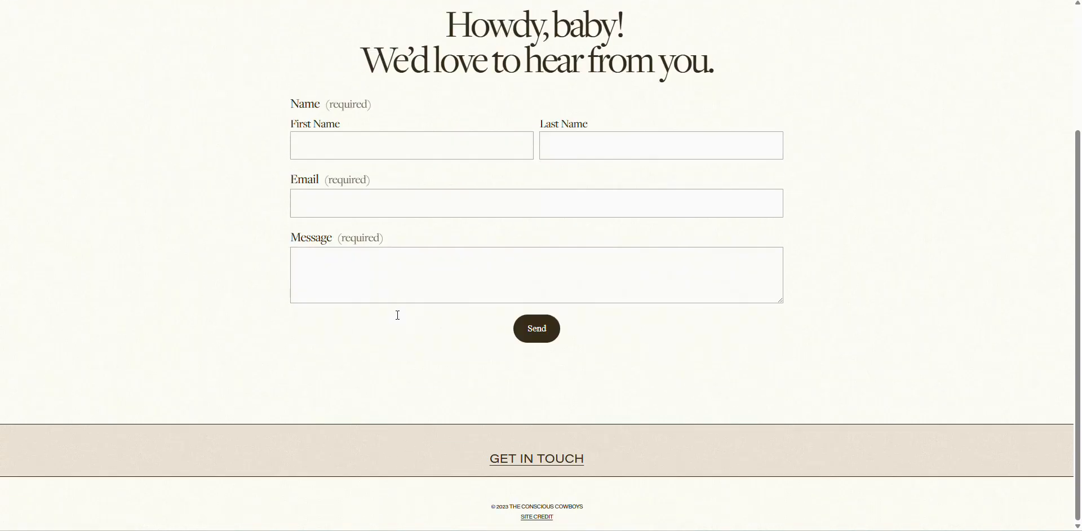
key("ctrl+Tab")
scroll(396, 318, "down", 11)
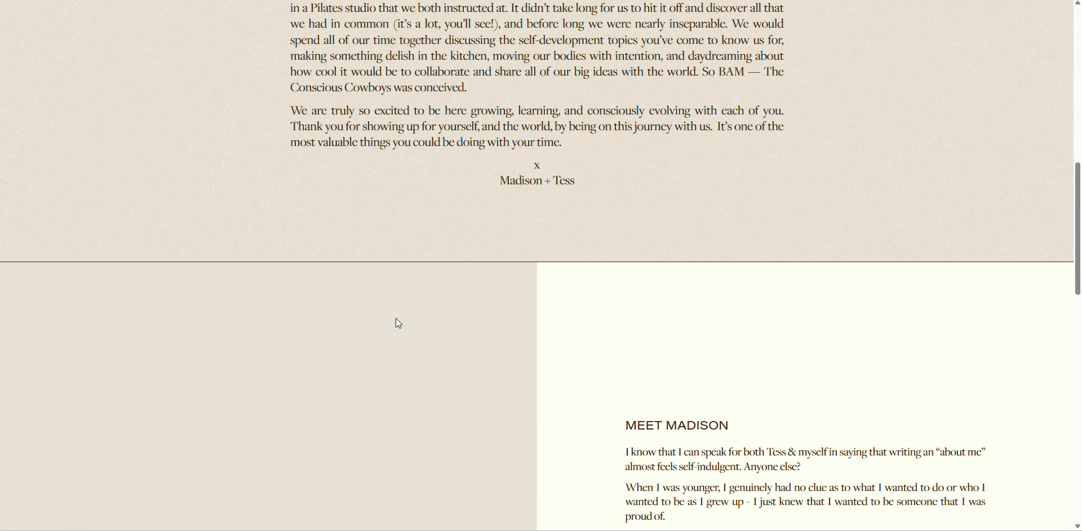
scroll(399, 323, "down", 15)
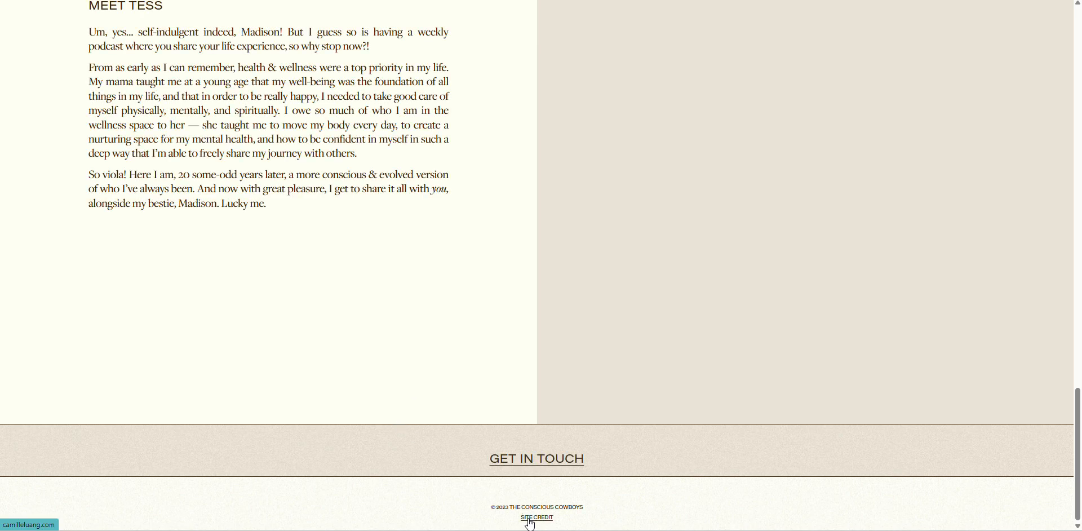
scroll(662, 411, "up", 20)
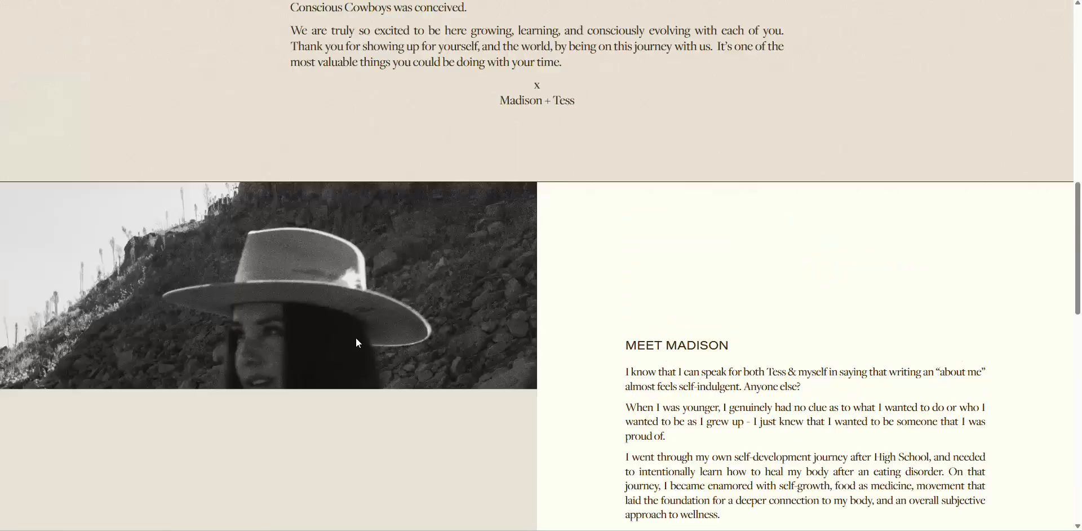
scroll(345, 334, "up", 4)
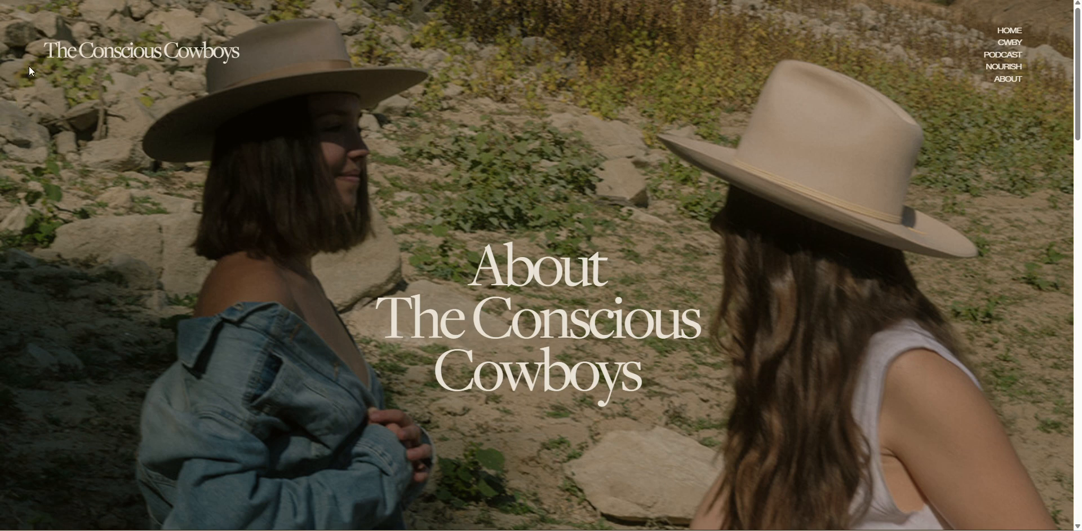
Search Google for 'The Conscious Cowboys' from the site title and open their YouTube channel.
left_click_drag(253, 62, 51, 59)
right_click(83, 52)
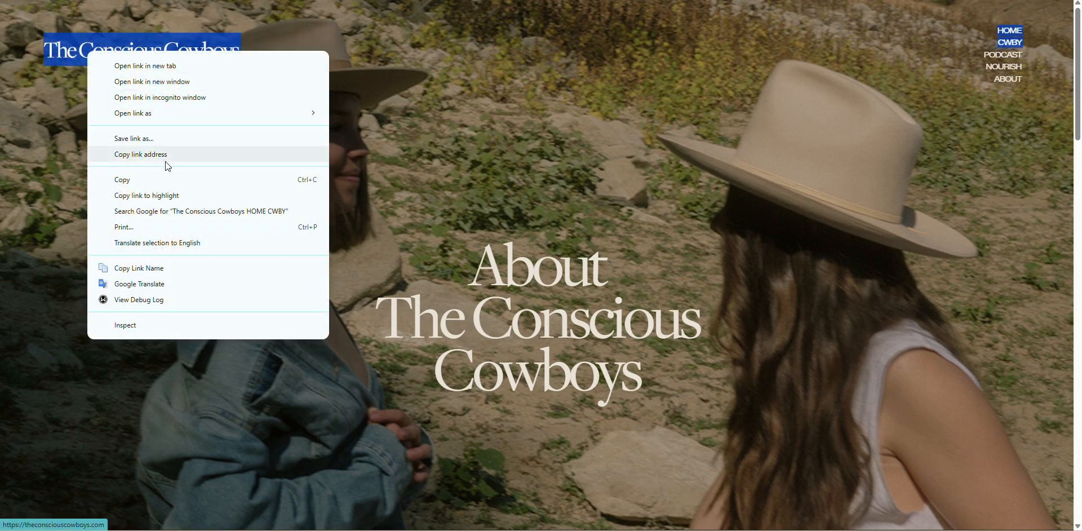
left_click(188, 214)
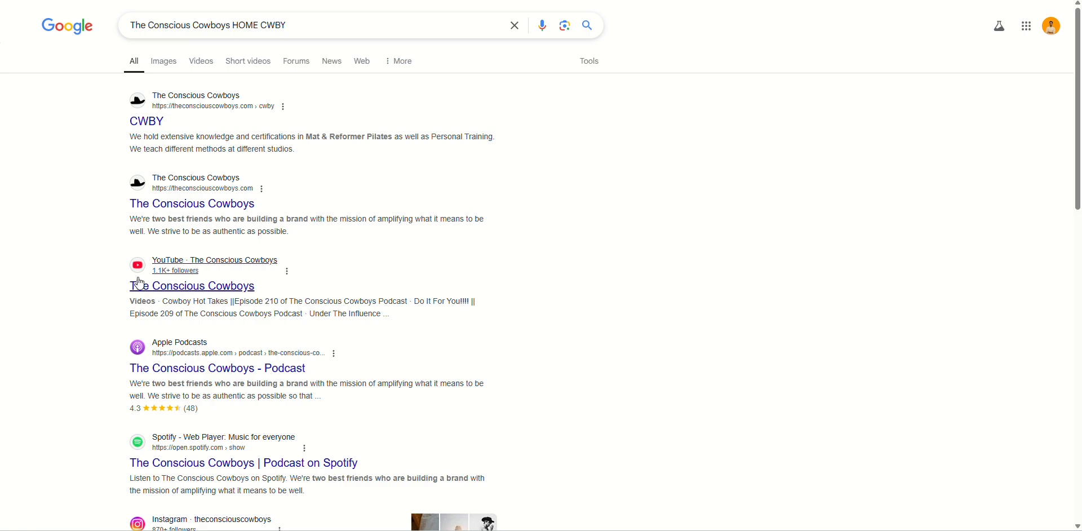
scroll(117, 317, "down", 6)
scroll(285, 282, "down", 6)
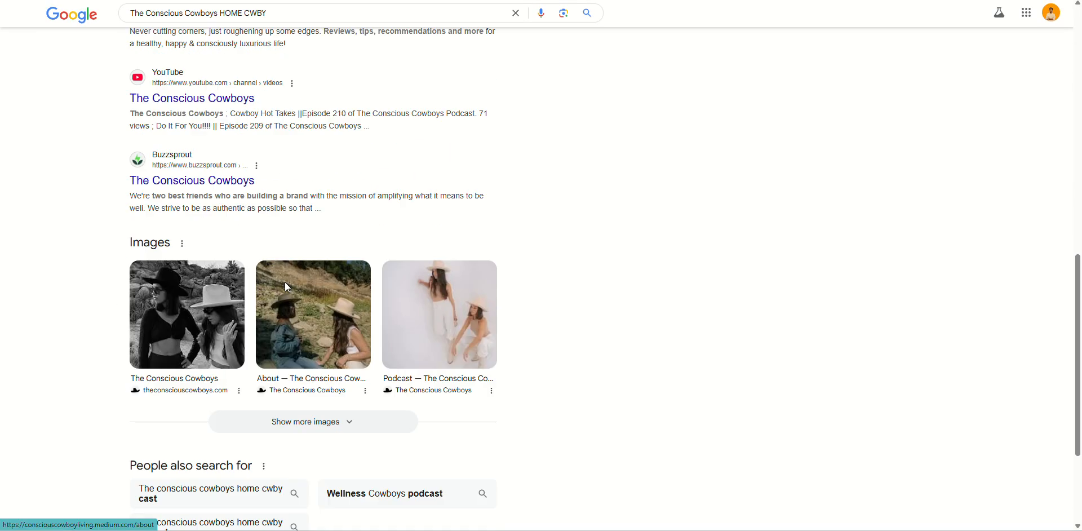
scroll(209, 227, "up", 3)
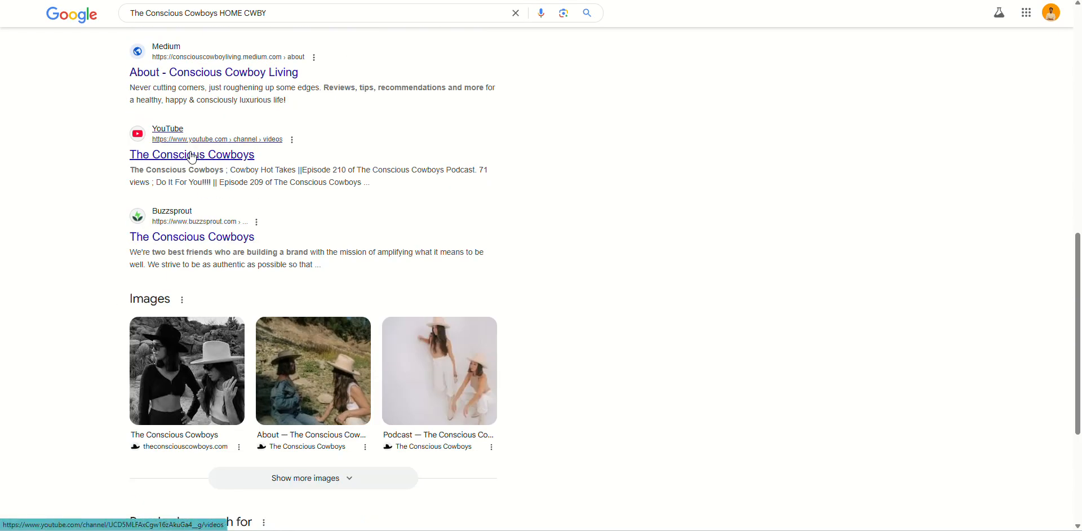
scroll(271, 175, "up", 10)
scroll(272, 184, "up", 2)
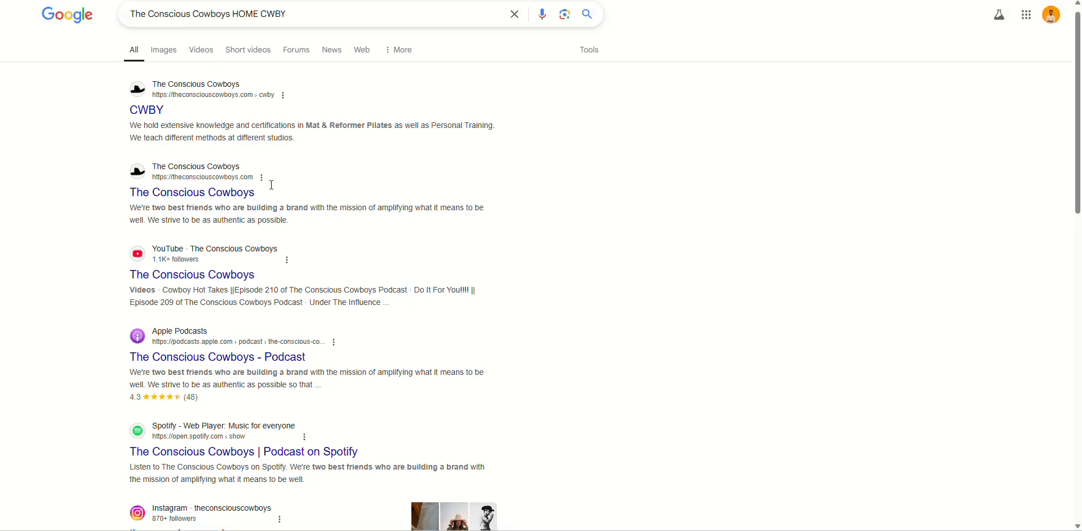
left_click(191, 285)
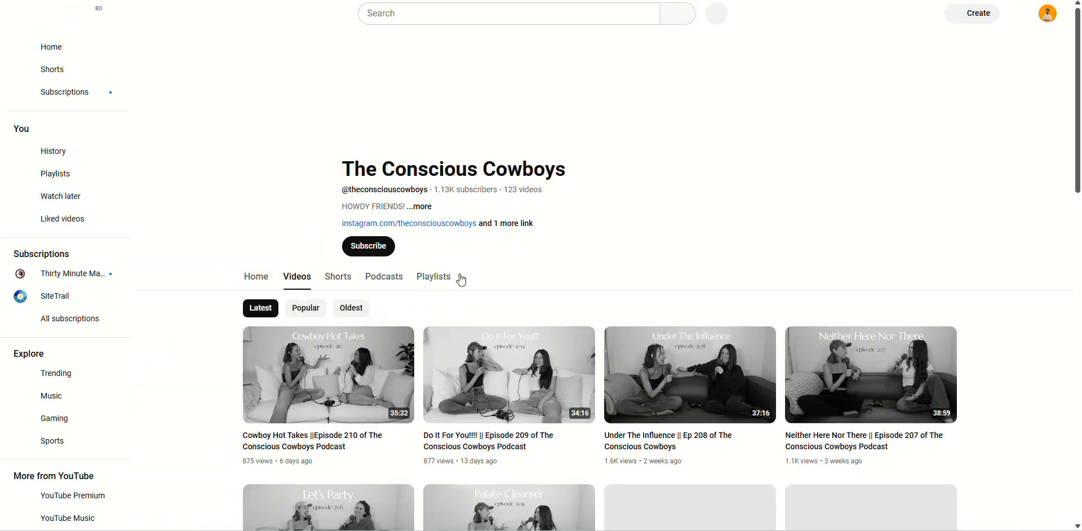
Open The Conscious Cowboys' full channel details and request the email, starting the robot check.
left_click(512, 228)
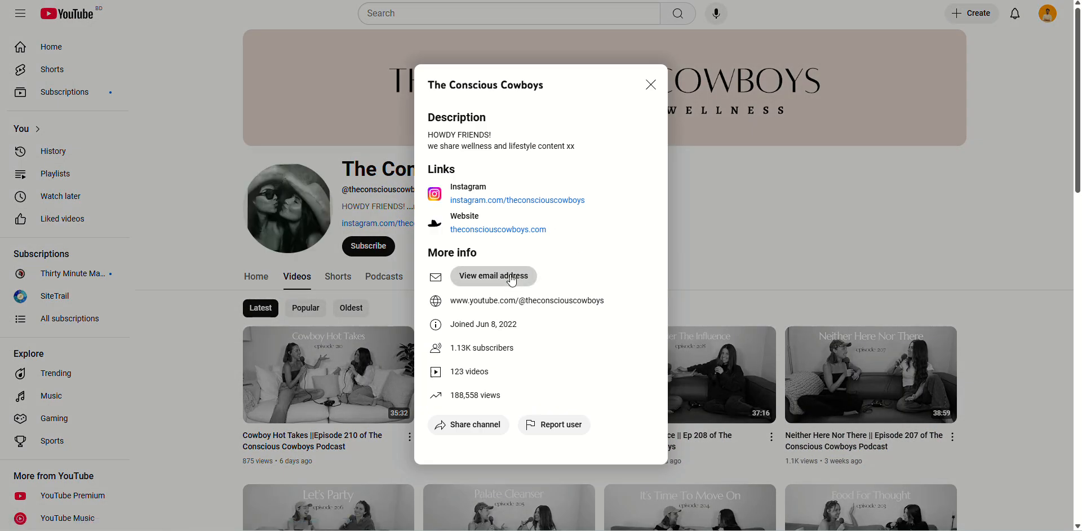
left_click(513, 278)
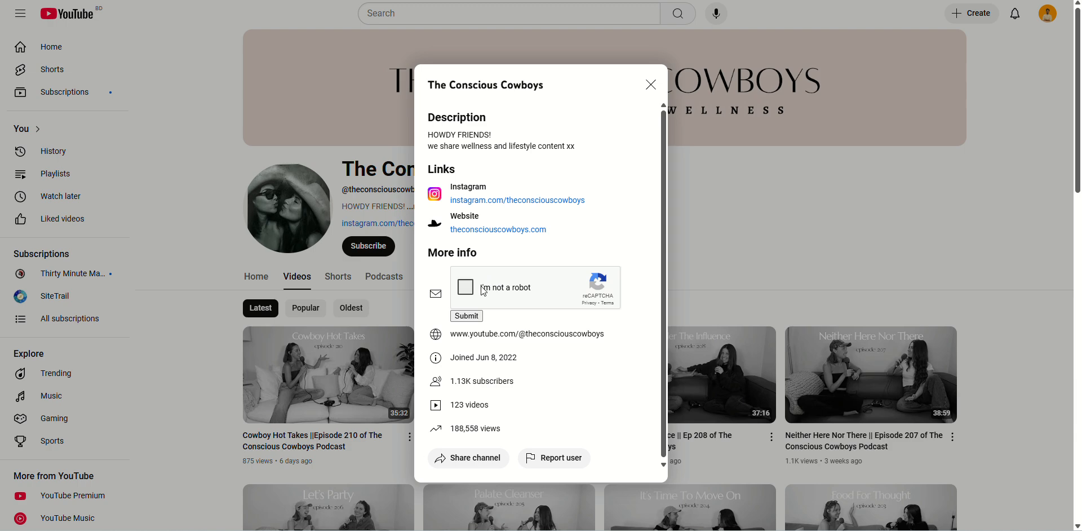
left_click(465, 287)
Solve the reCAPTCHA motorcycle challenge by marking all motorcycle squares and submitting.
left_click(565, 241)
left_click(566, 285)
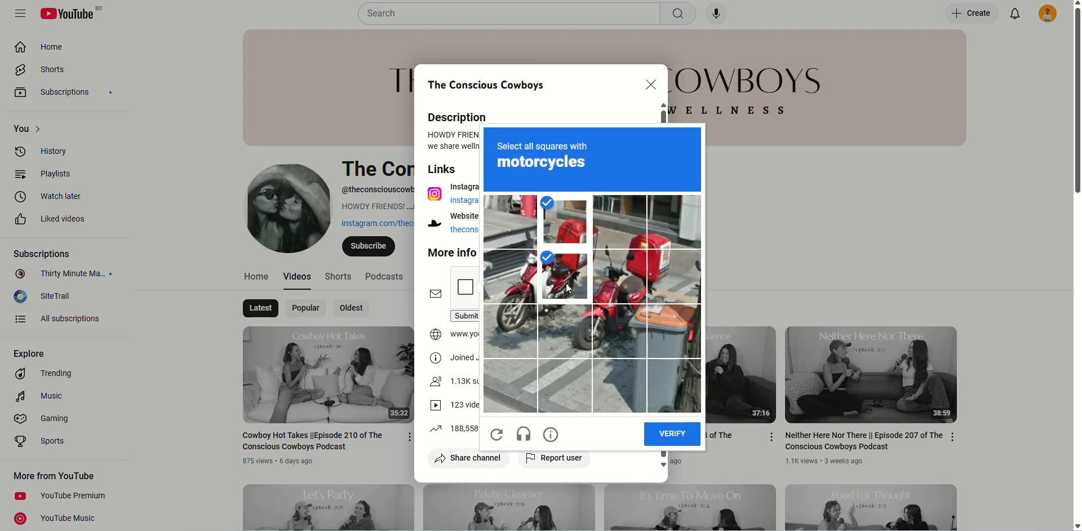
left_click(510, 327)
left_click(508, 272)
left_click(510, 223)
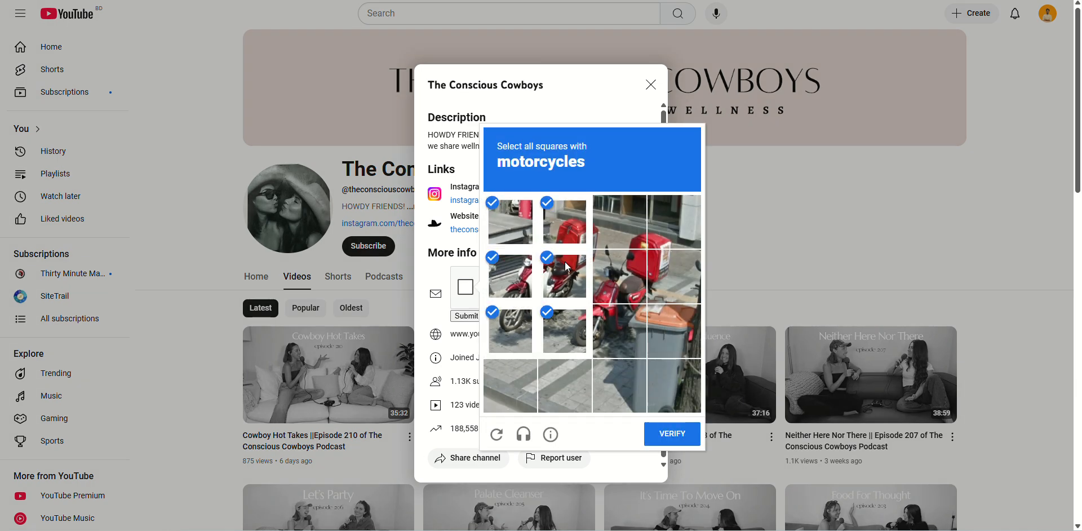
left_click(639, 290)
left_click(653, 229)
left_click(630, 230)
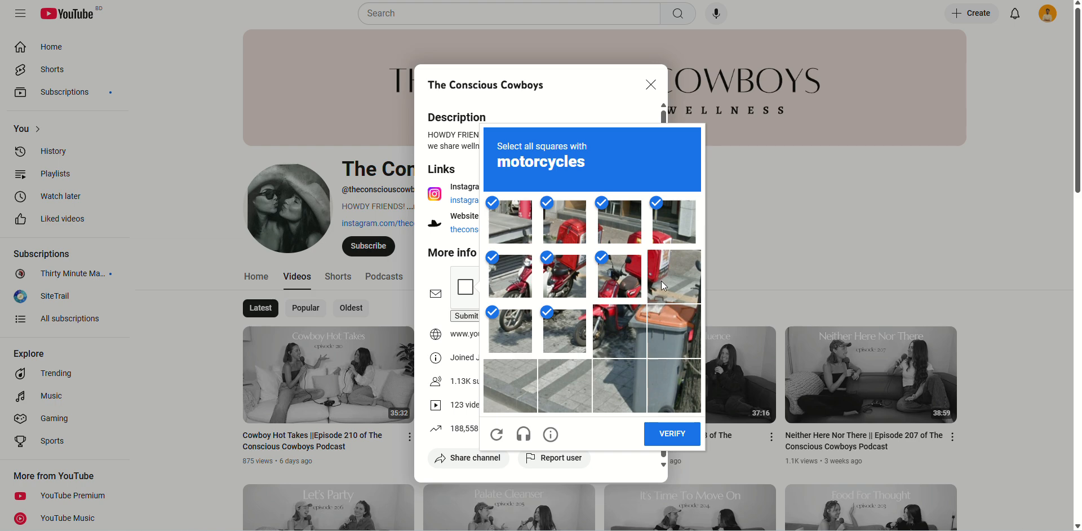
left_click(662, 283)
left_click(667, 434)
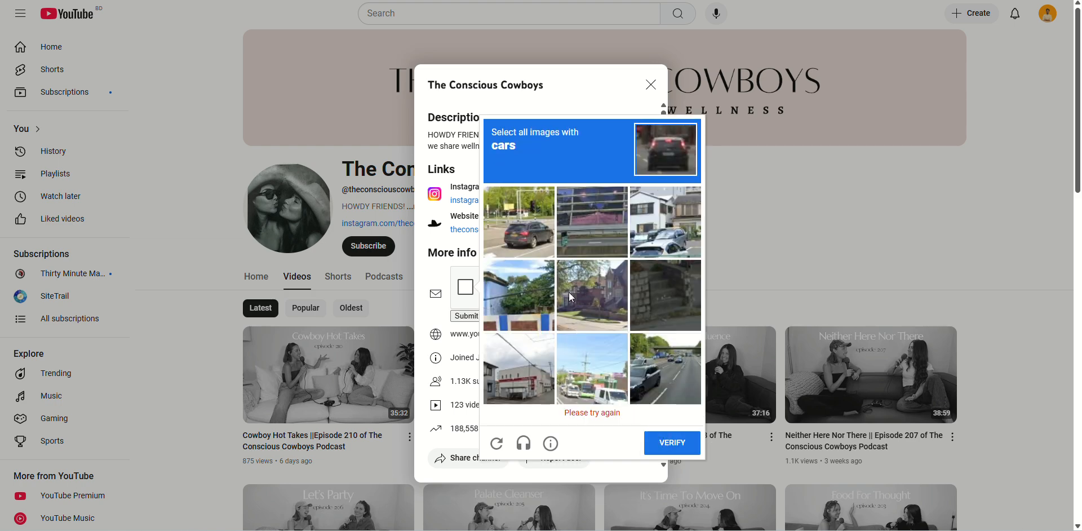
Pass the cars challenge, reveal the channel's email address and select it.
left_click(522, 225)
left_click(647, 235)
left_click(648, 382)
left_click(604, 391)
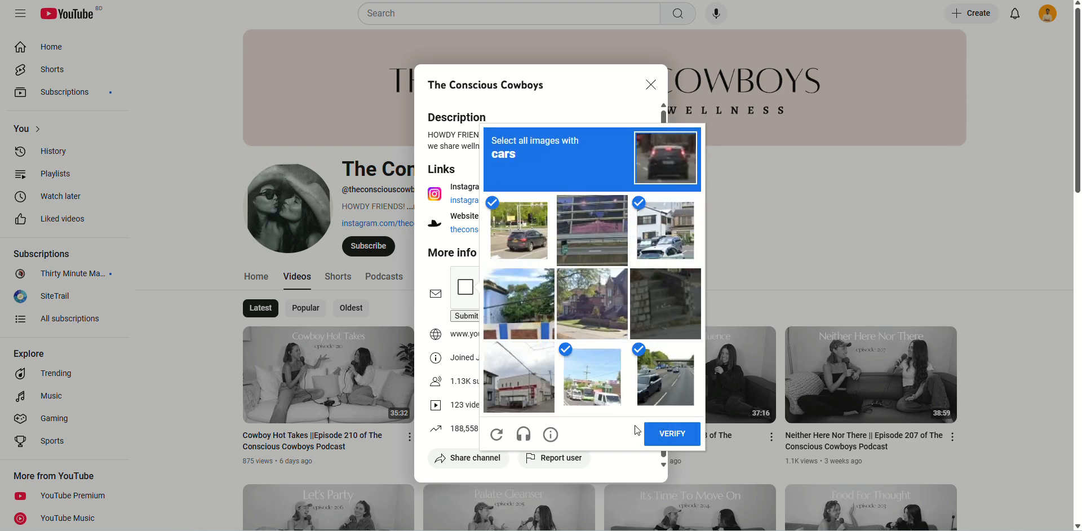
left_click(657, 437)
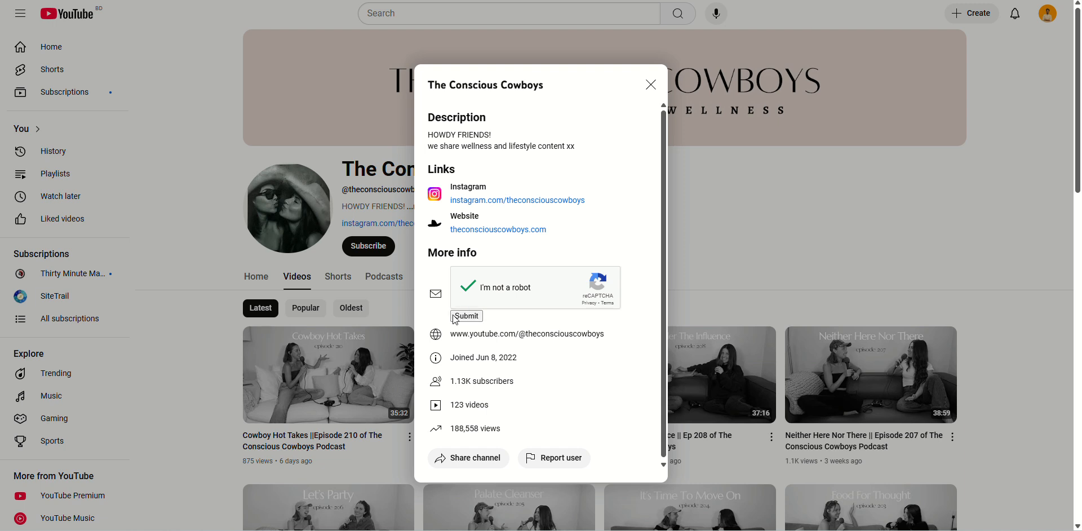
left_click(455, 318)
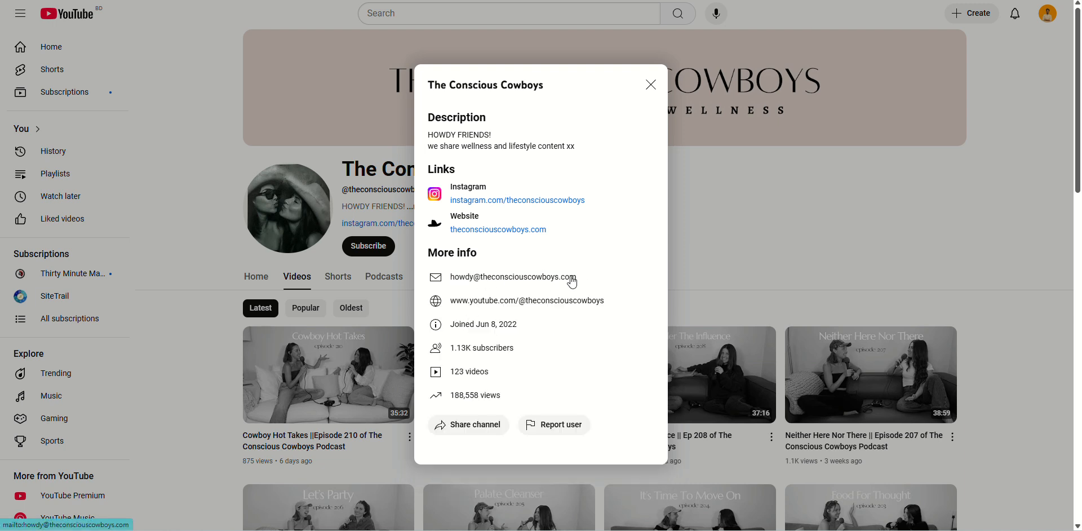
left_click_drag(581, 280, 451, 280)
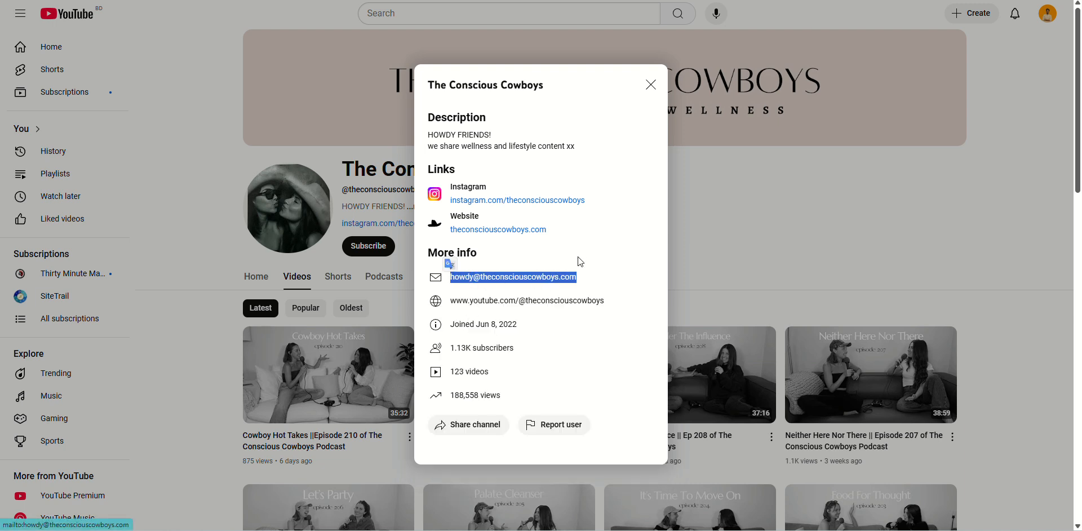
key("ctrl+Tab")
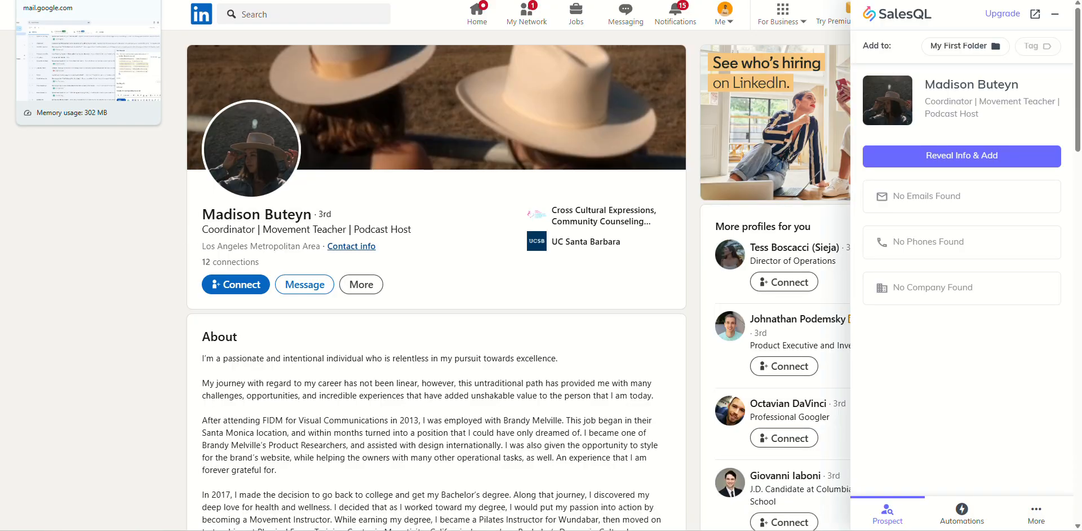
left_click(788, 2)
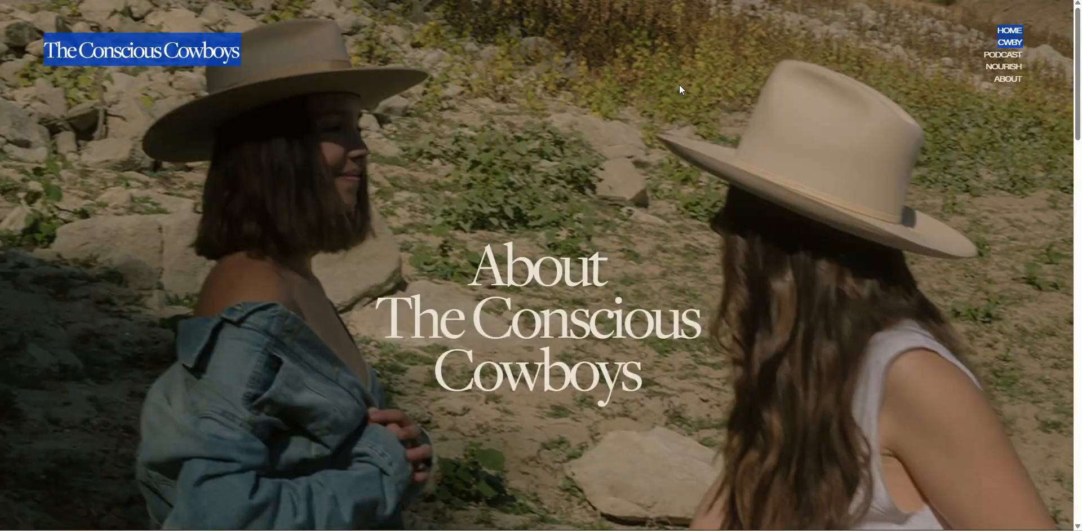
scroll(543, 320, "down", 5)
scroll(542, 322, "down", 6)
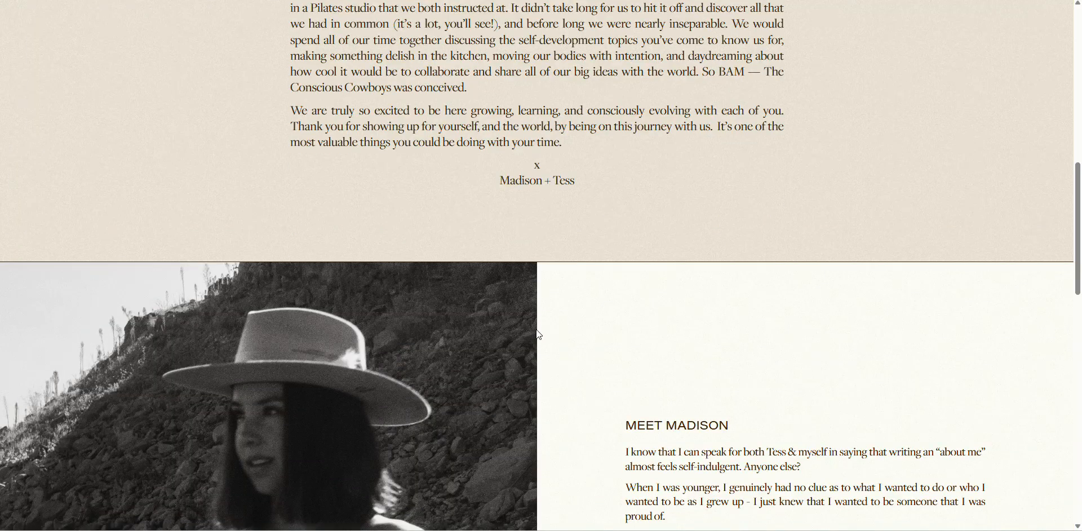
scroll(539, 335, "down", 5)
scroll(536, 330, "down", 7)
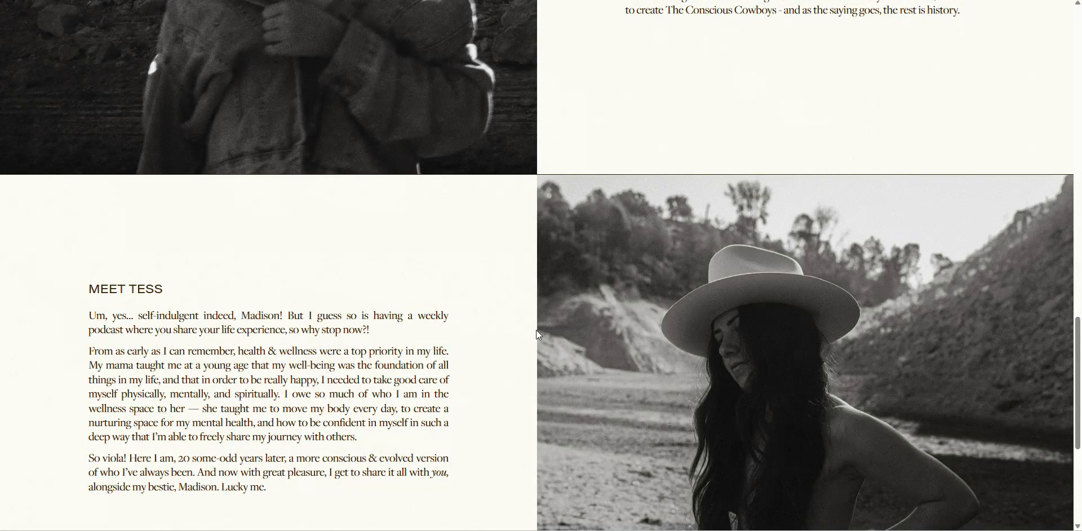
scroll(170, 410, "down", 5)
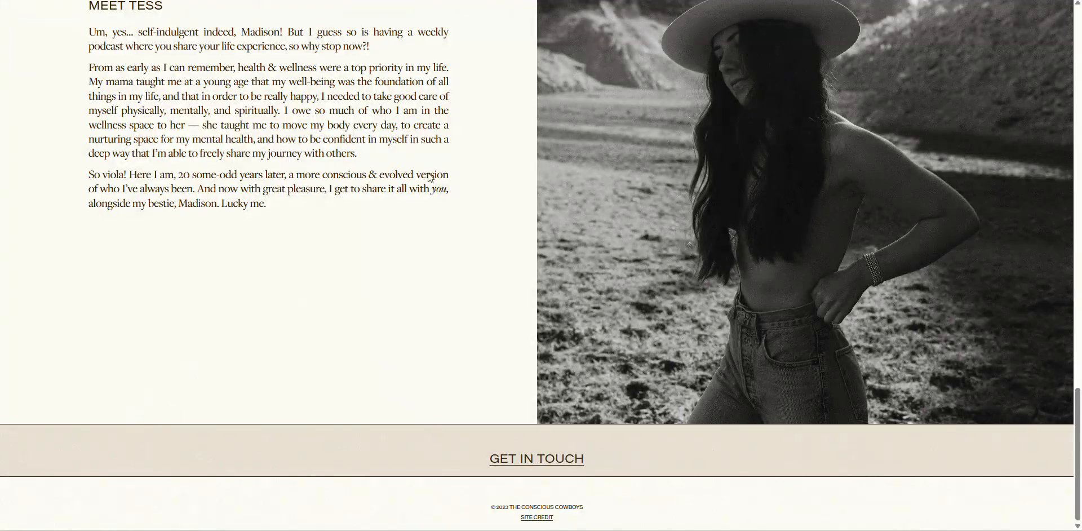
key("ctrl+shift+Tab")
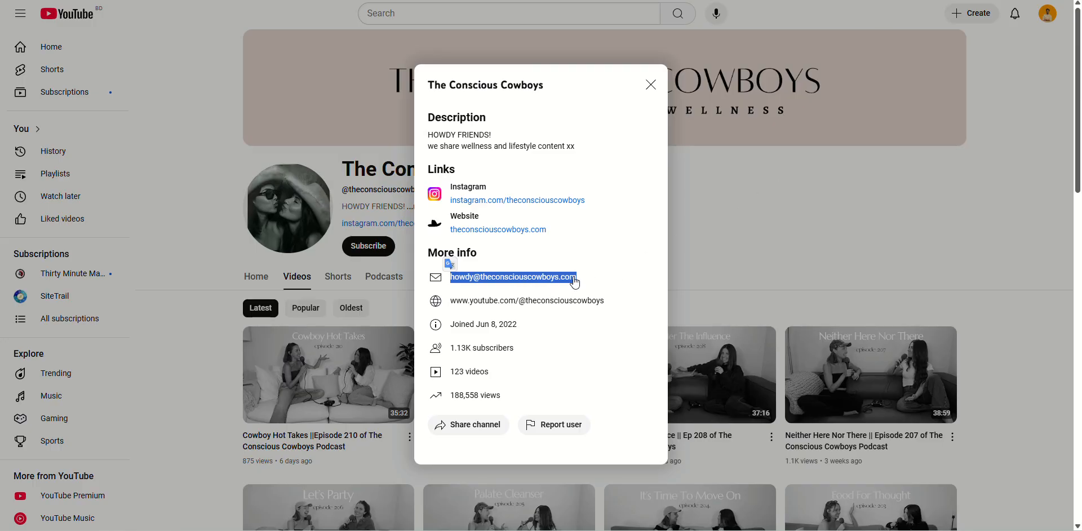
Replace the Gmail recipient's ceeccc.org domain with theconsciouscowboys.com and drop the surname to form a first-name address.
left_click_drag(602, 282, 480, 275)
key("ctrl+c")
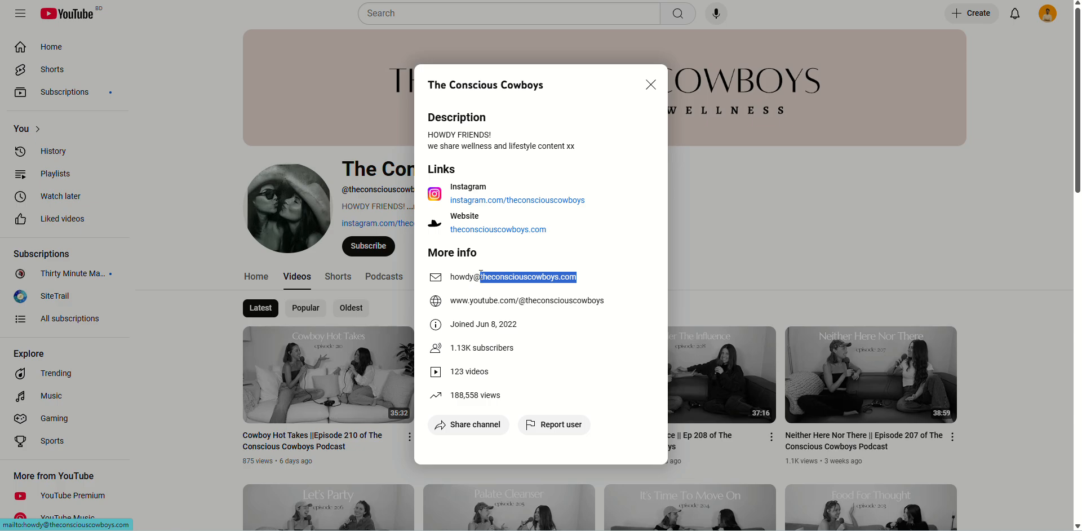
left_click(62, 0)
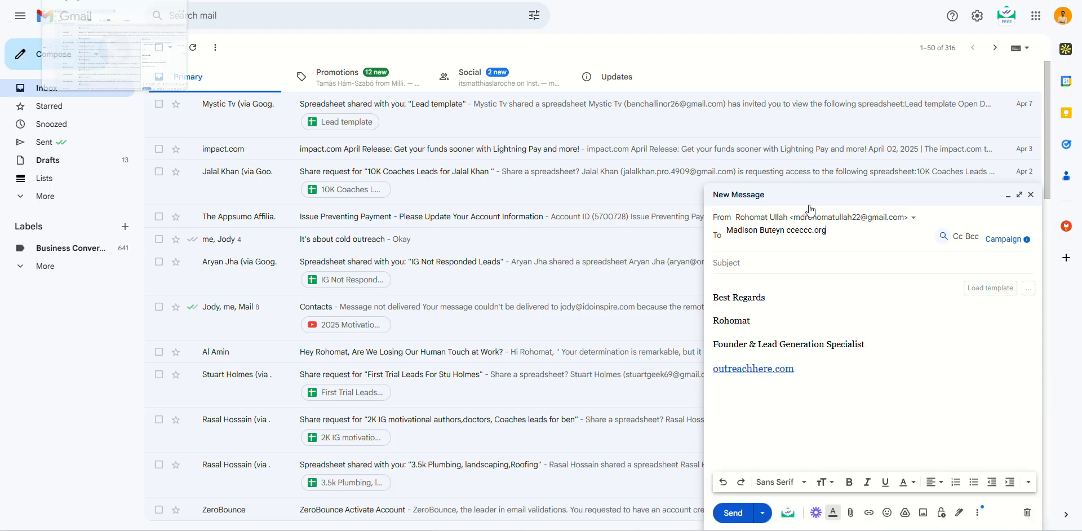
double_click(788, 230)
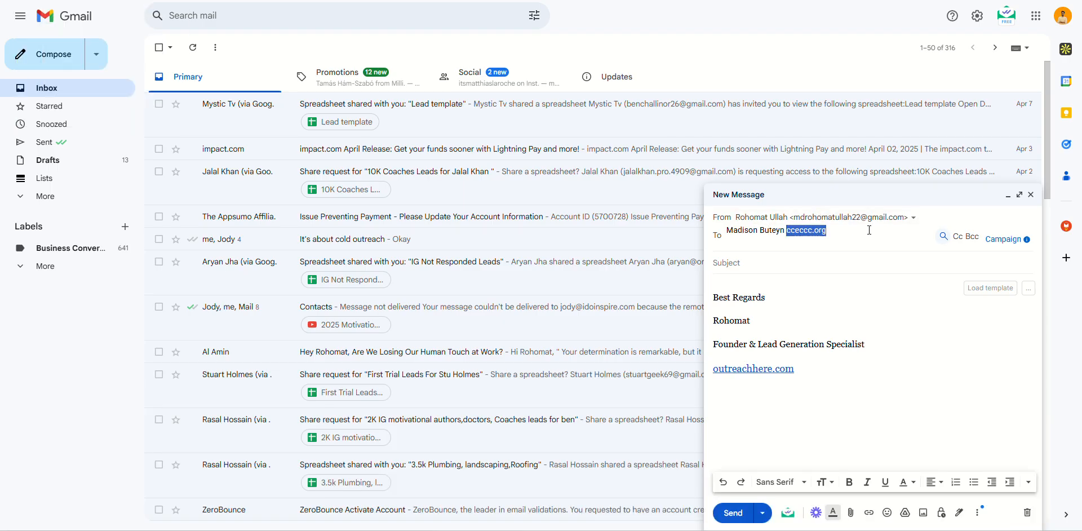
key("ctrl+v")
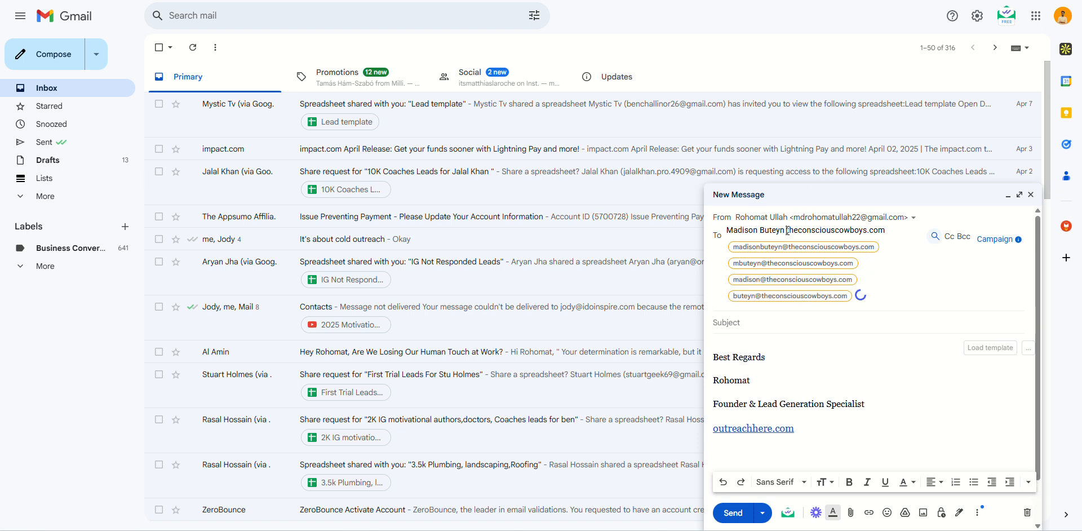
left_click_drag(788, 231, 758, 233)
type("@")
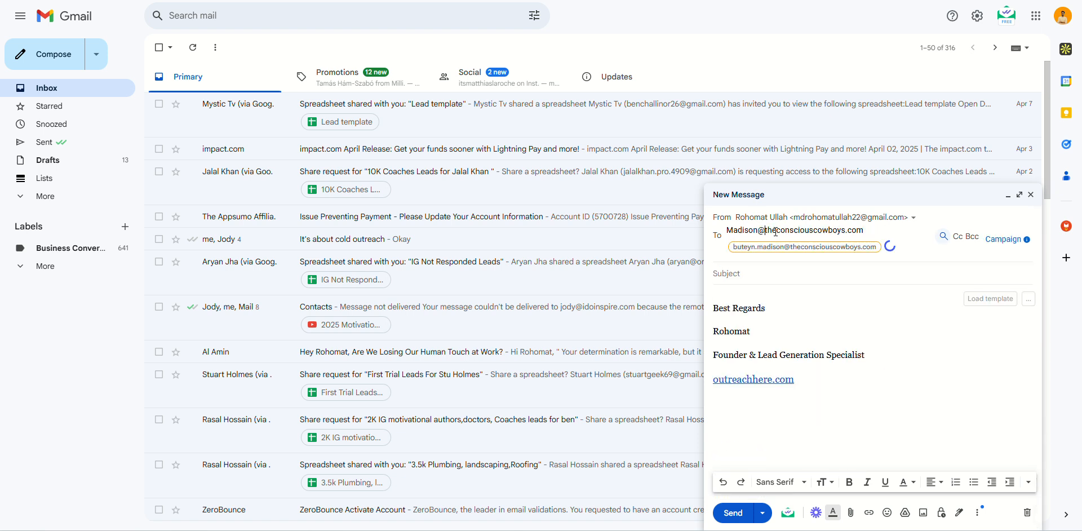
left_click_drag(863, 230, 715, 236)
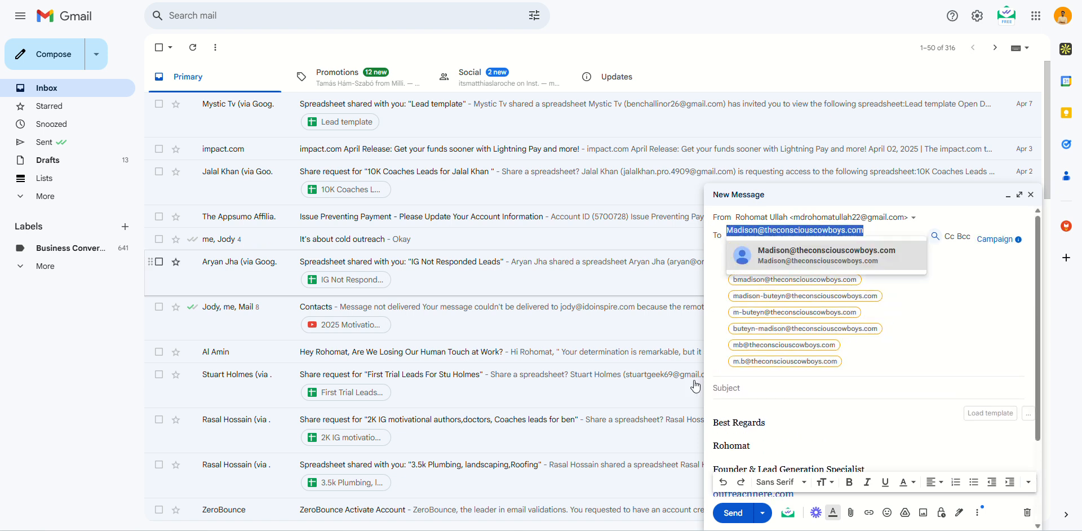
key("ctrl+Tab")
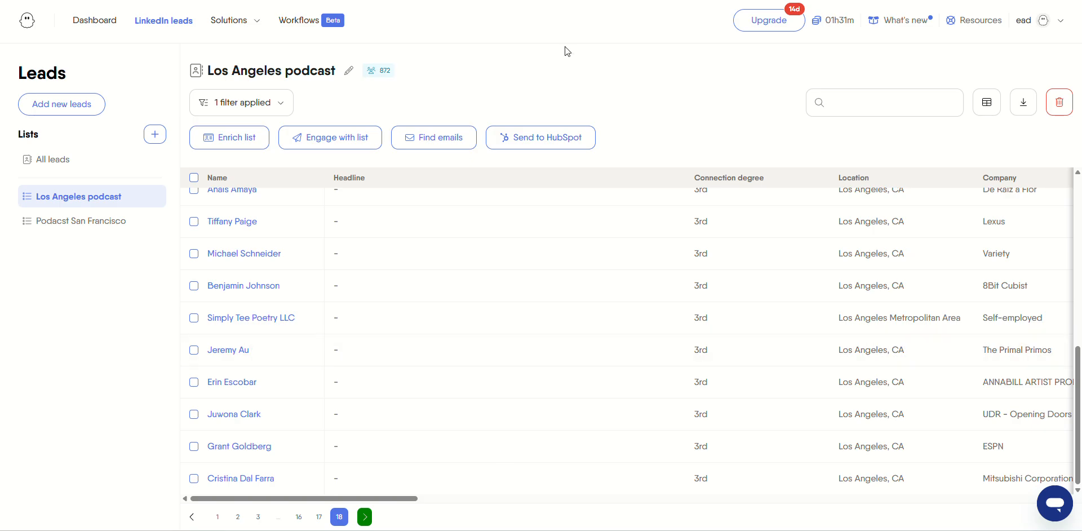
Search Google for 'neverbounce free' and open the sponsored Mailbite email verifier.
key("ctrl+Tab")
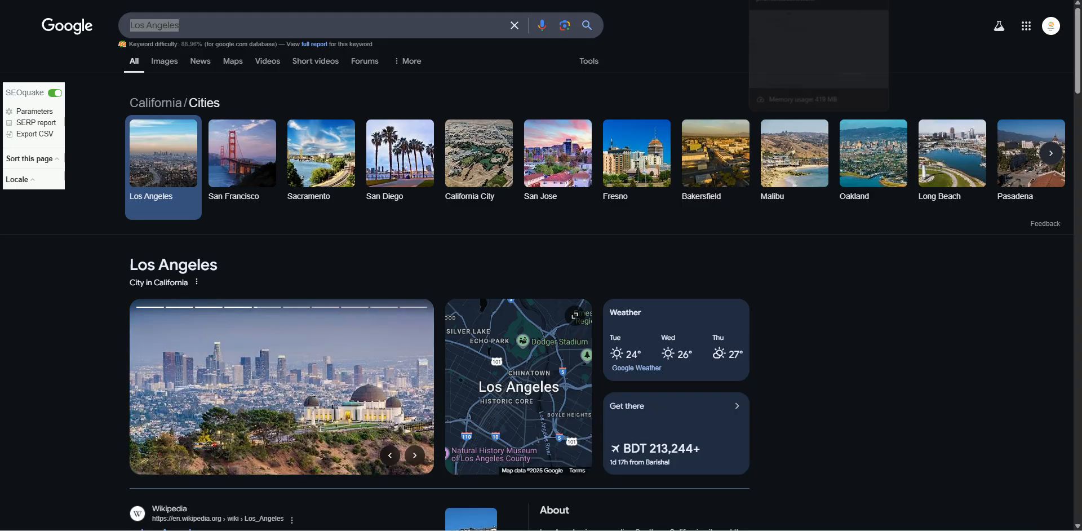
key("ctrl+Tab")
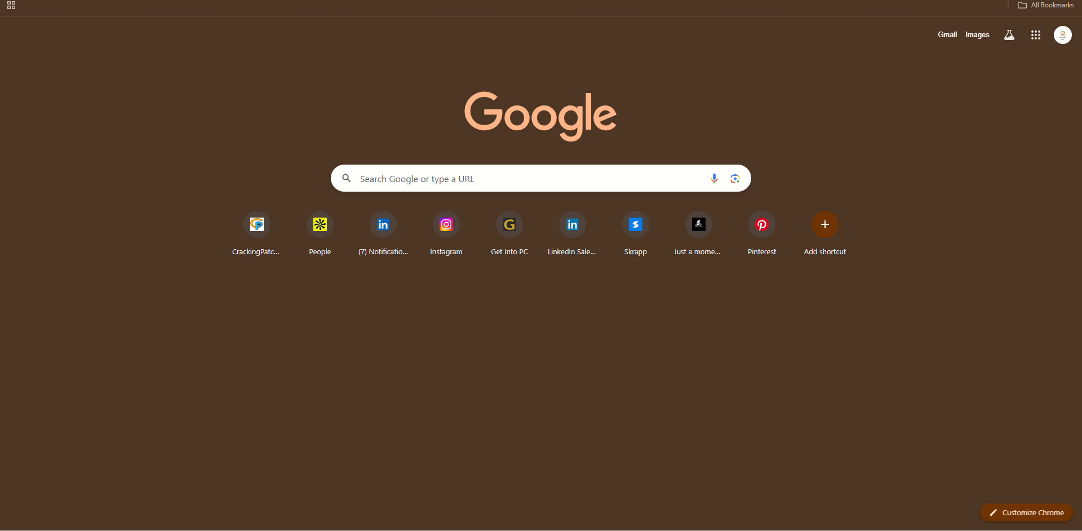
type("n")
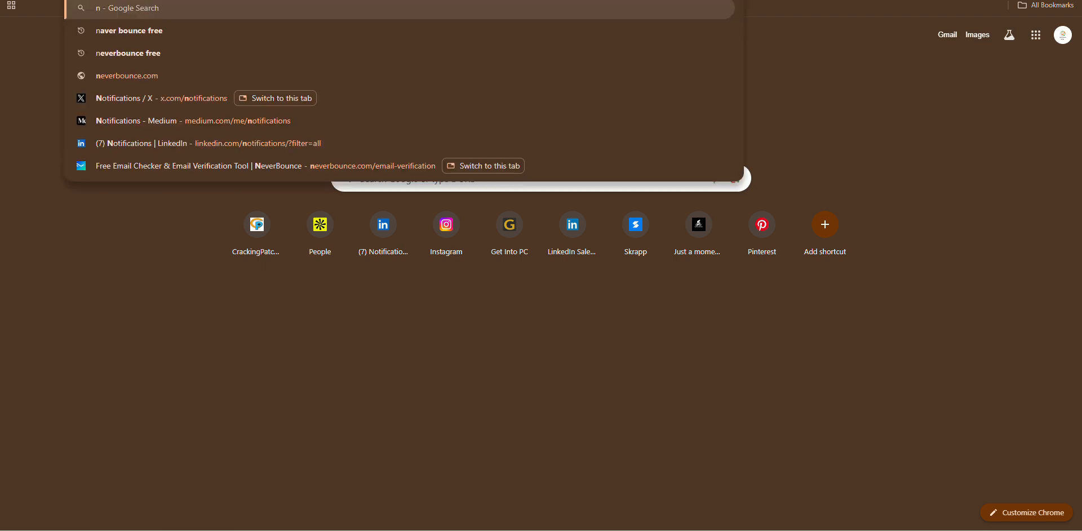
left_click(109, 54)
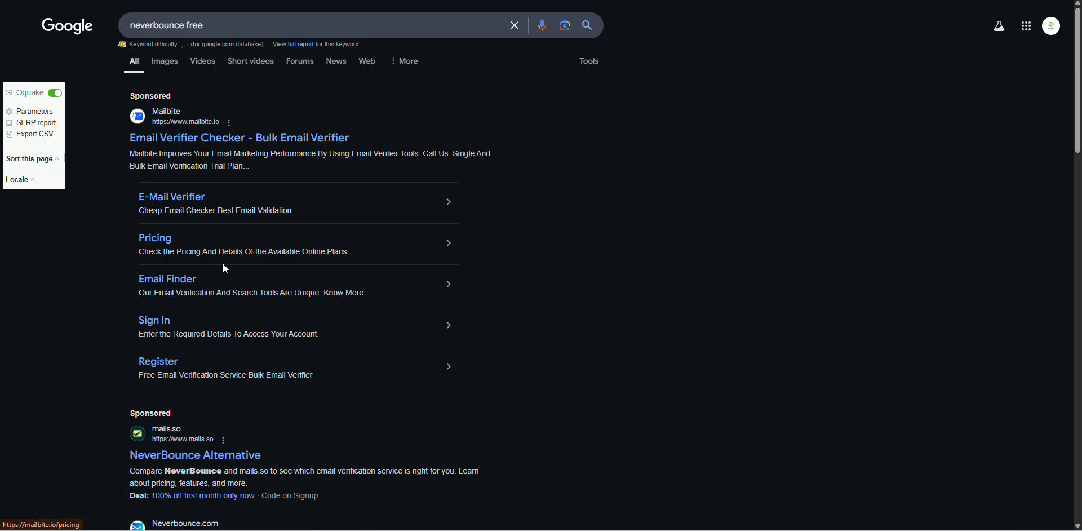
left_click(396, 145)
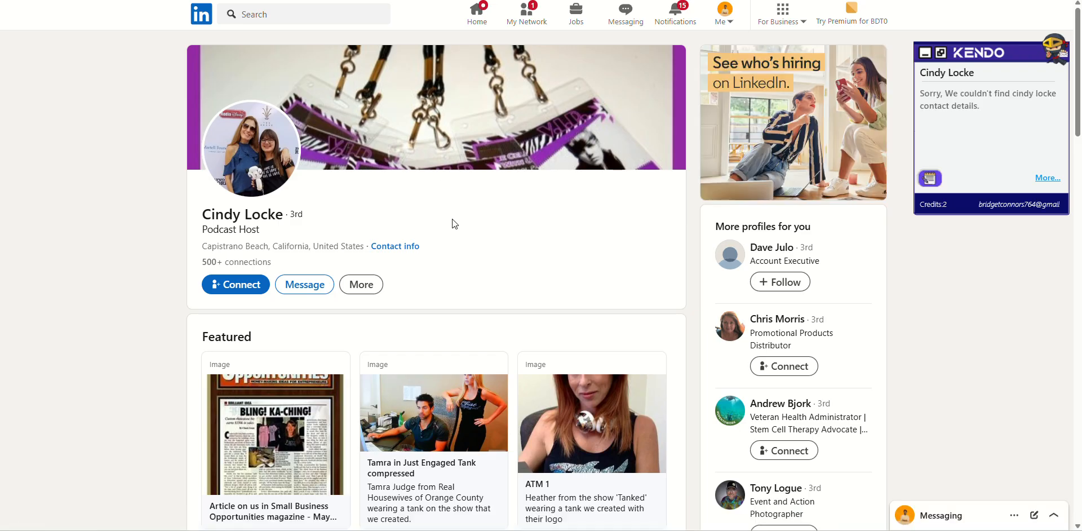
Check the host's LinkedIn contact info, then go to her MS Warrior Mom Life YouTube channel.
scroll(454, 224, "down", 8)
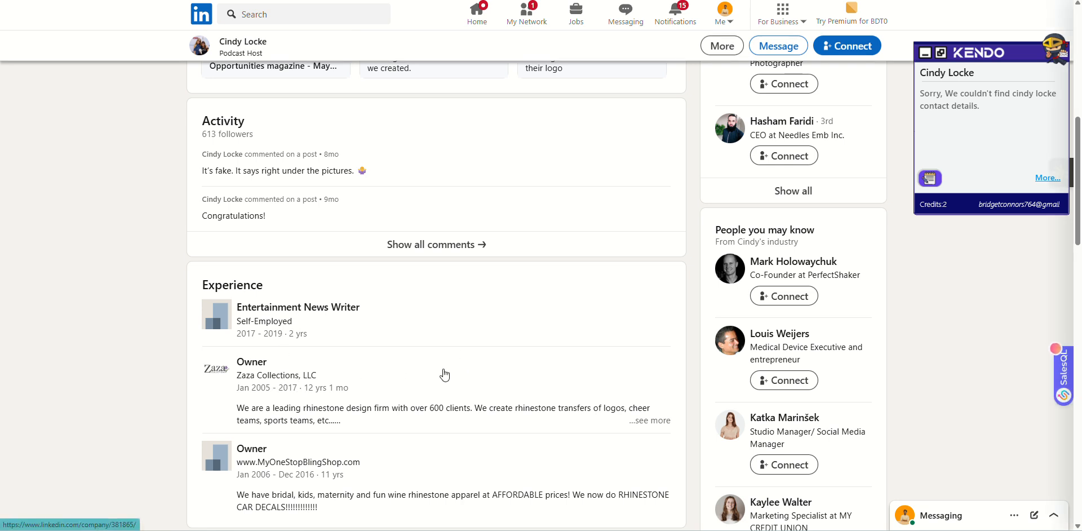
scroll(445, 375, "up", 8)
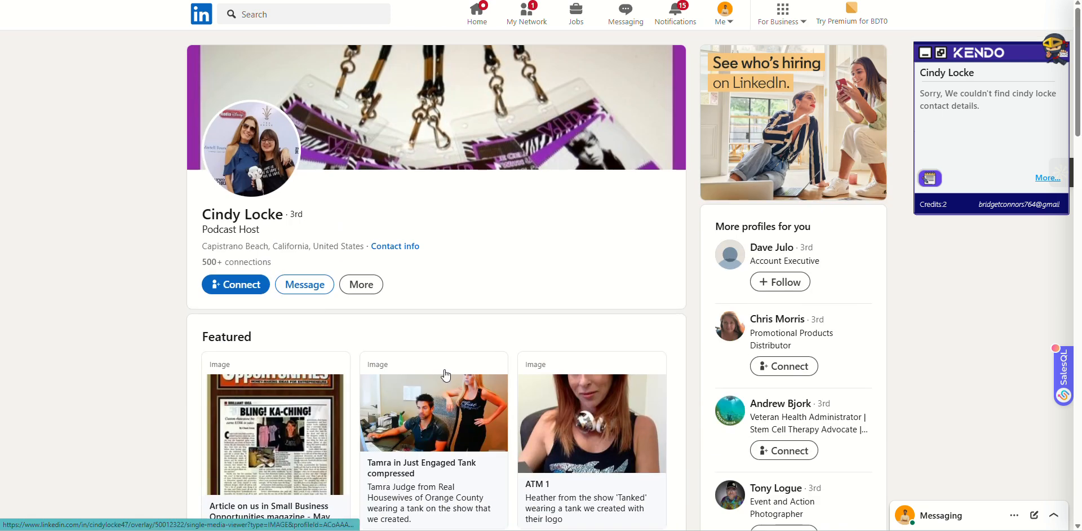
left_click(389, 247)
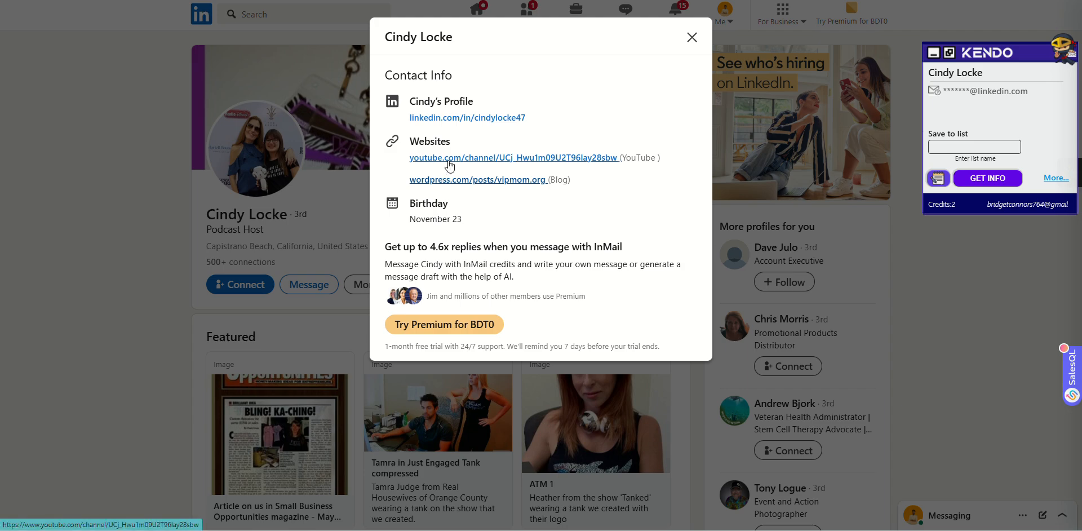
left_click(282, 263)
scroll(282, 262, "down", 6)
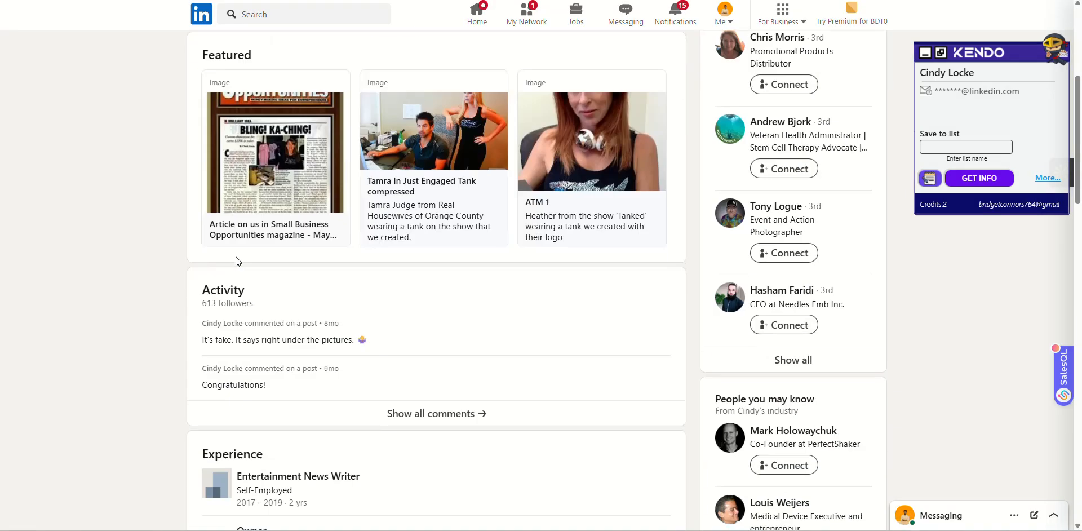
scroll(282, 263, "down", 4)
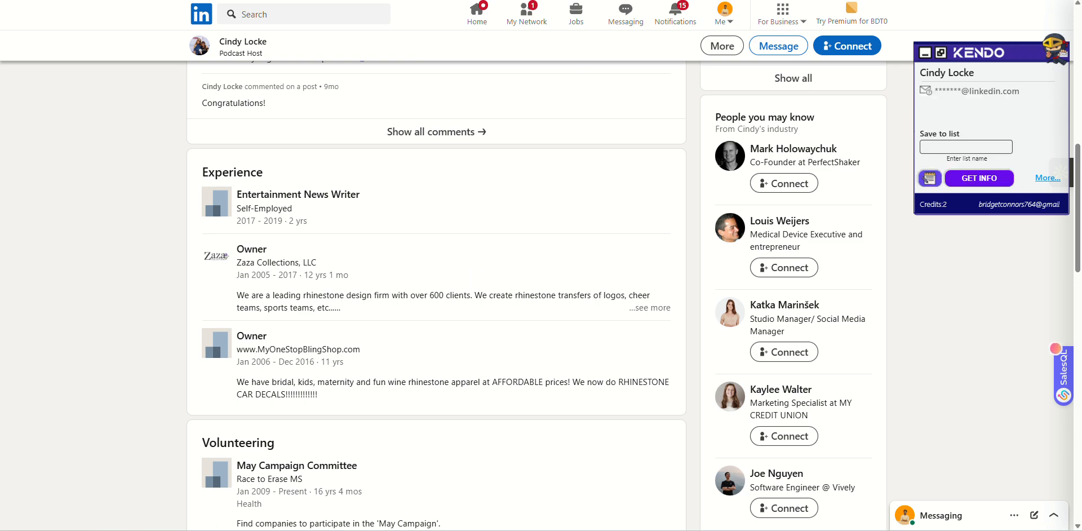
left_click(631, 0)
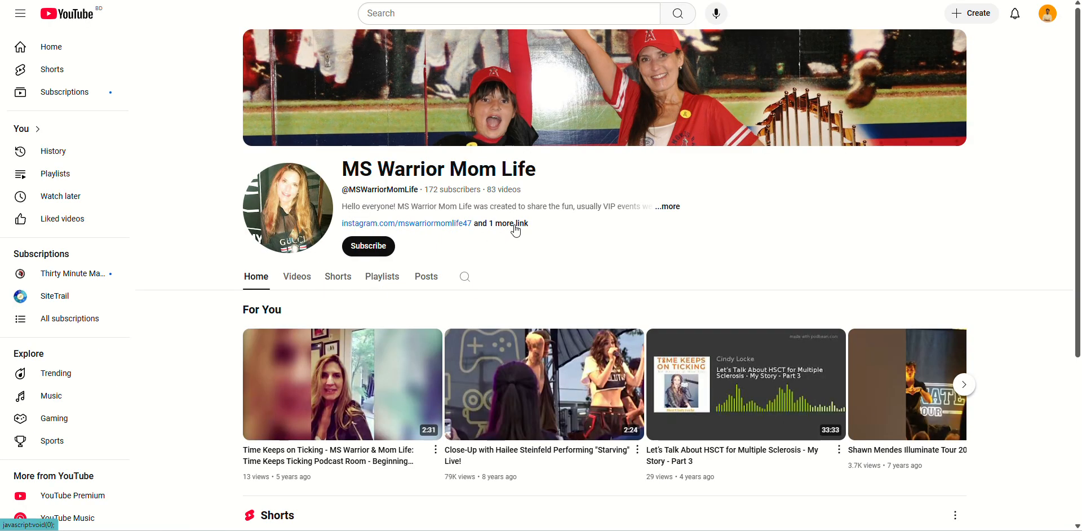
View the MS Warrior Mom Life channel's description and links, finding only Instagram and TikTok.
left_click(525, 224)
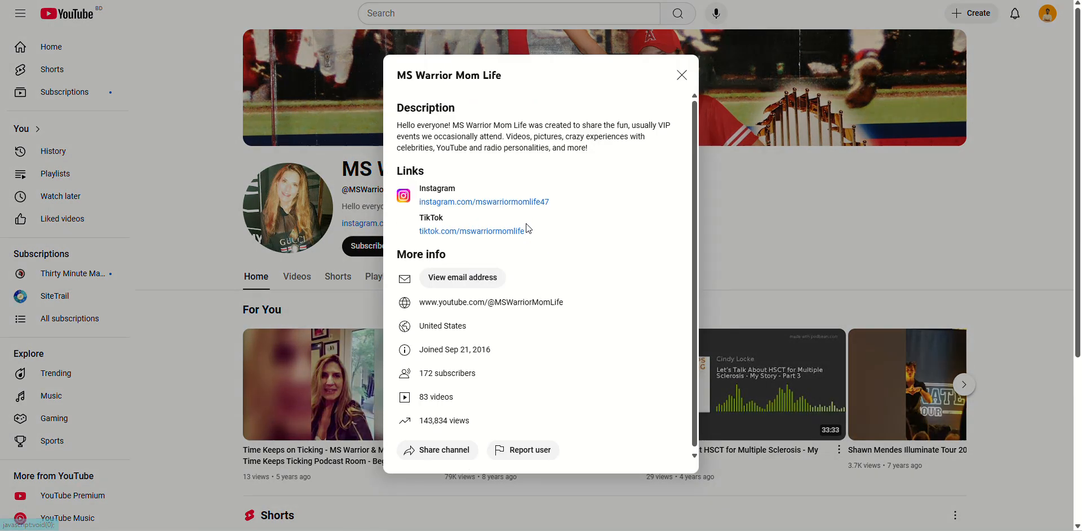
left_click(782, 222)
scroll(491, 267, "down", 3)
scroll(491, 267, "up", 3)
key("ctrl+shift+Tab")
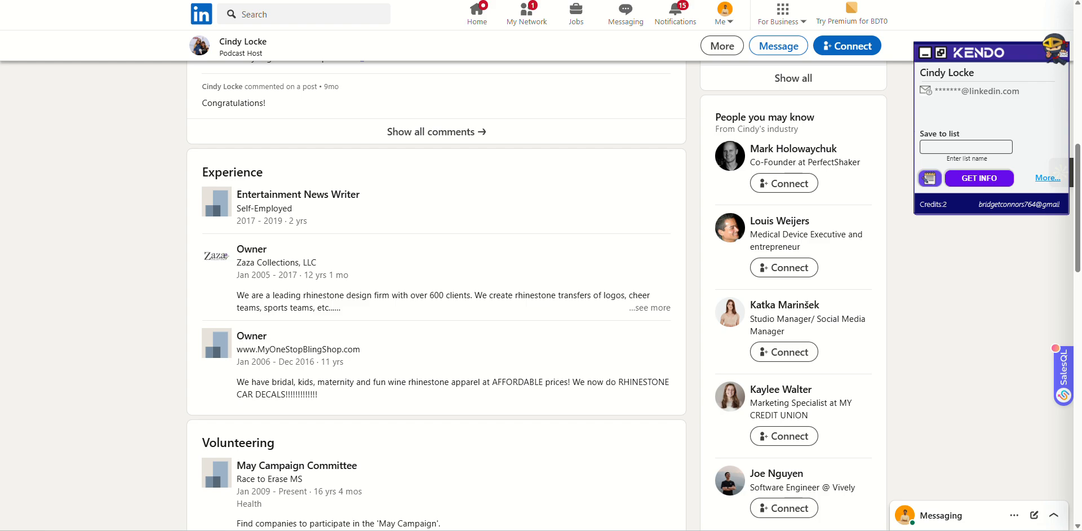
Check the next podcast host's LinkedIn contact info.
key("ctrl+shift+Tab")
scroll(271, 302, "down", 10)
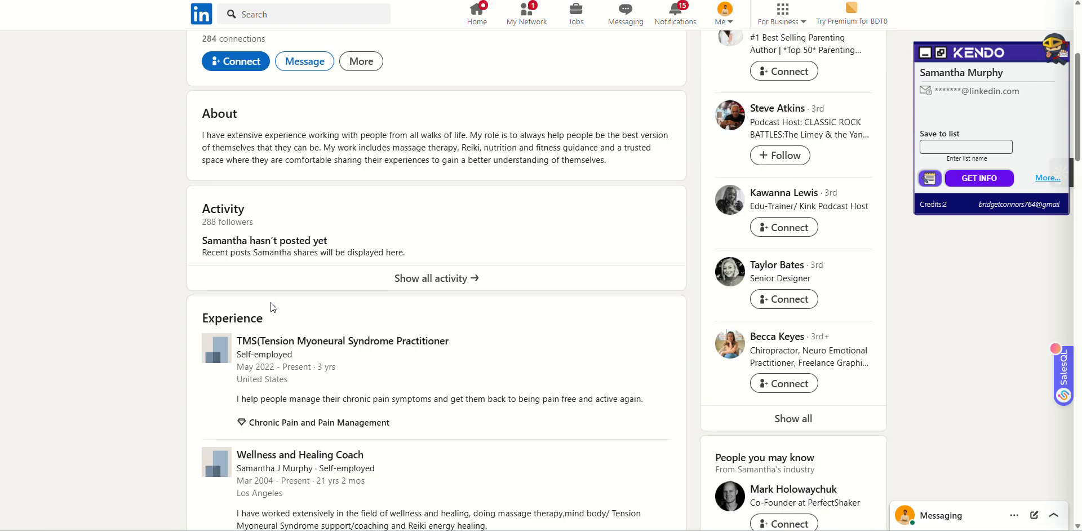
scroll(270, 302, "up", 4)
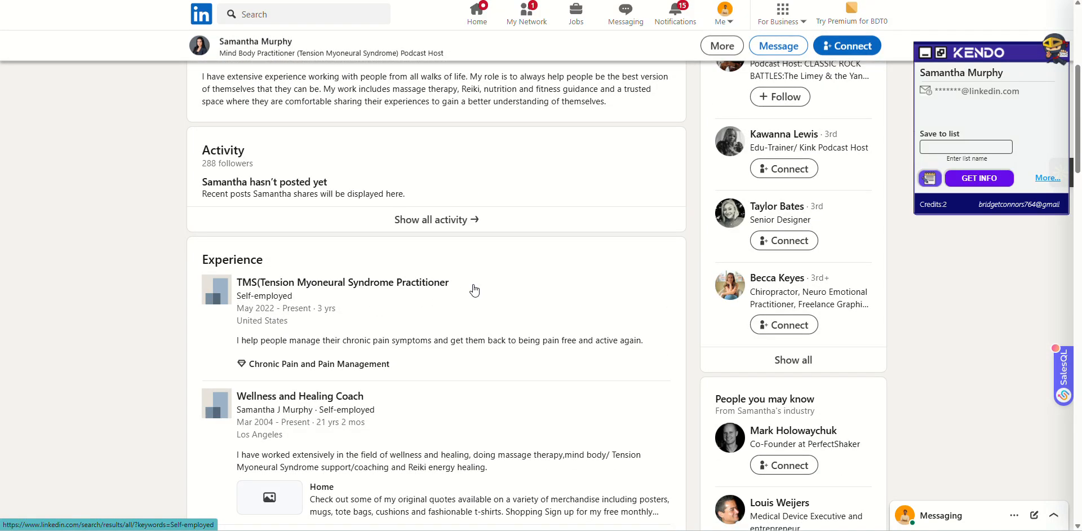
scroll(468, 293, "up", 5)
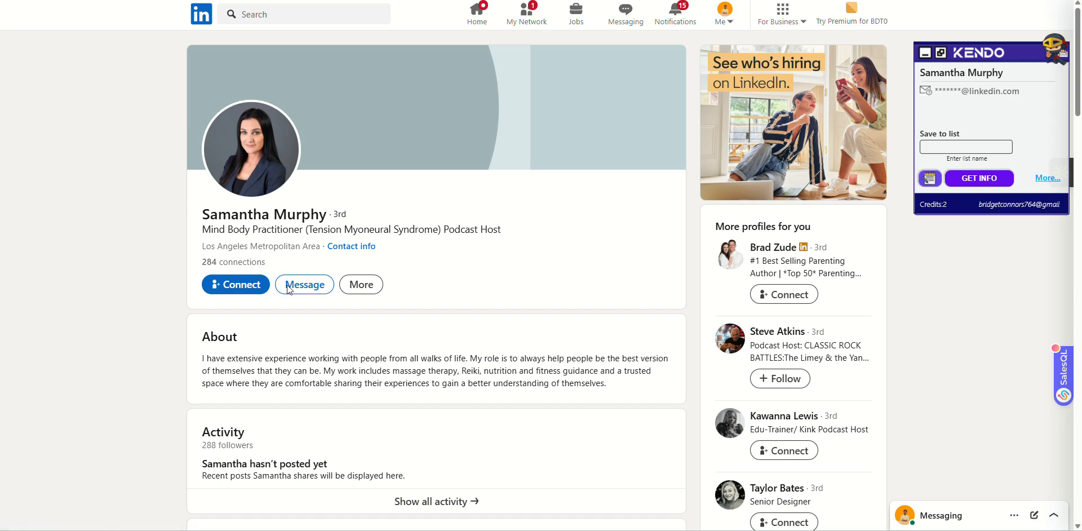
left_click(350, 248)
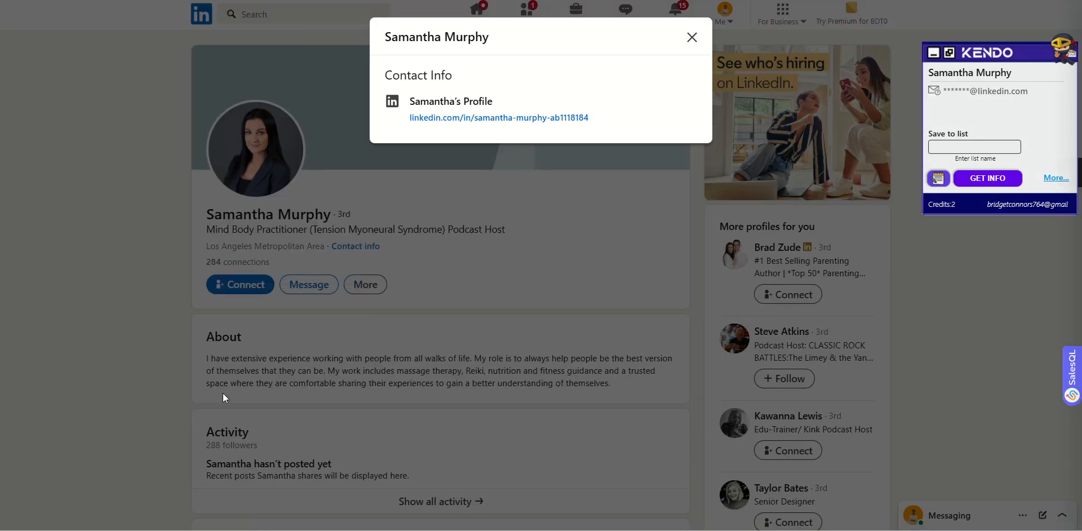
left_click(224, 397)
scroll(236, 389, "down", 10)
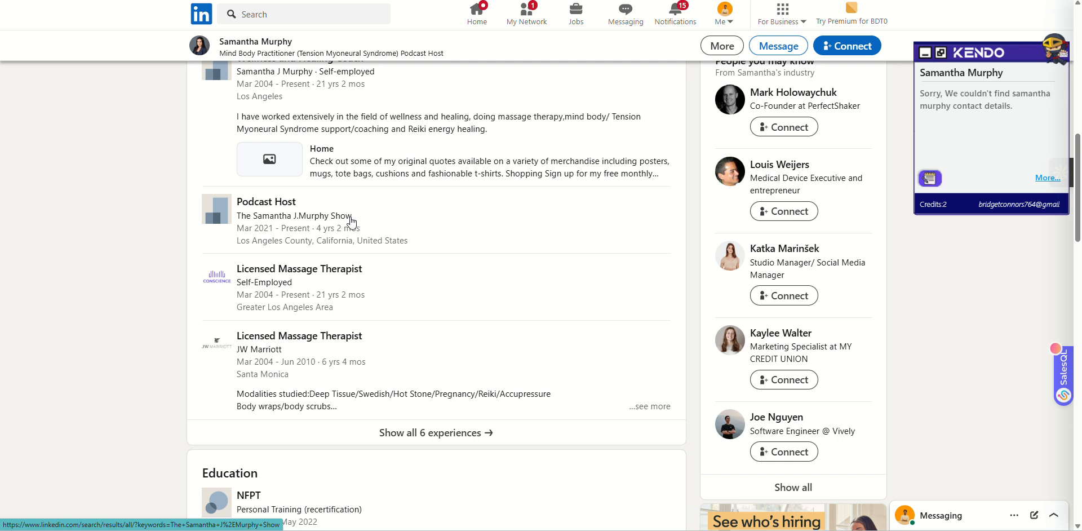
Google the host's Podcast Host show title to find her podcast website.
left_click_drag(236, 198, 351, 216)
right_click(335, 221)
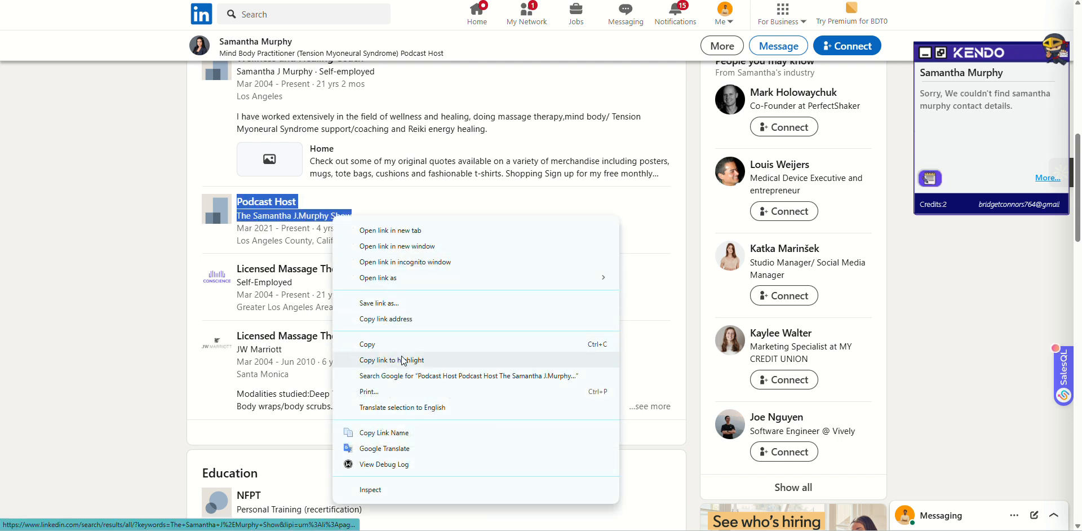
left_click(411, 376)
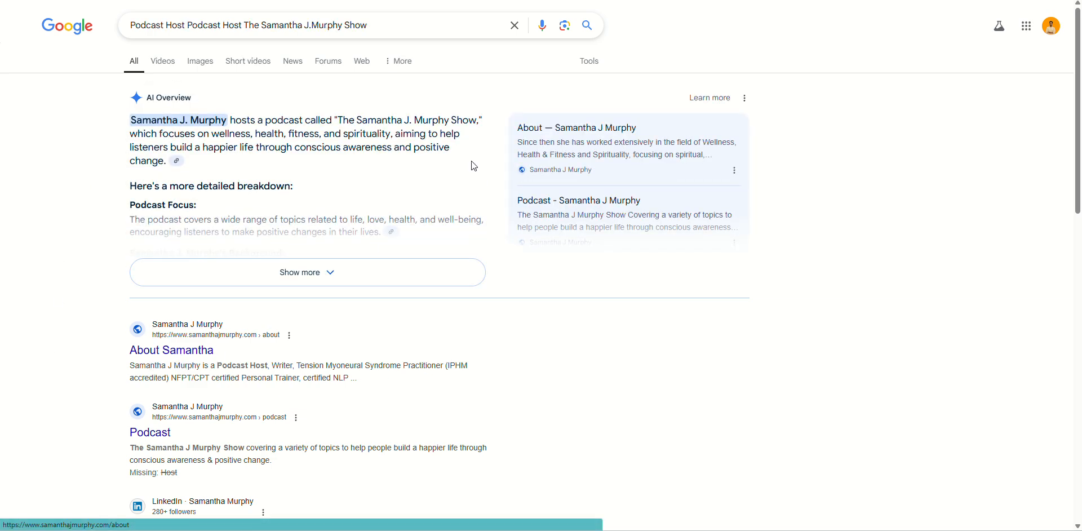
key("ctrl+w")
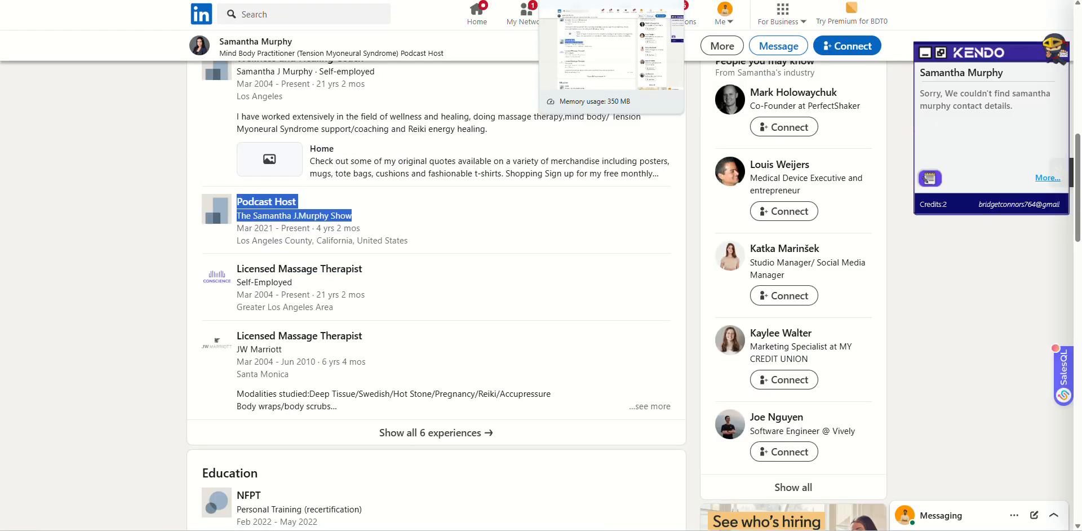
Put the host's name from her LinkedIn profile into the Gmail To field.
scroll(359, 227, "up", 10)
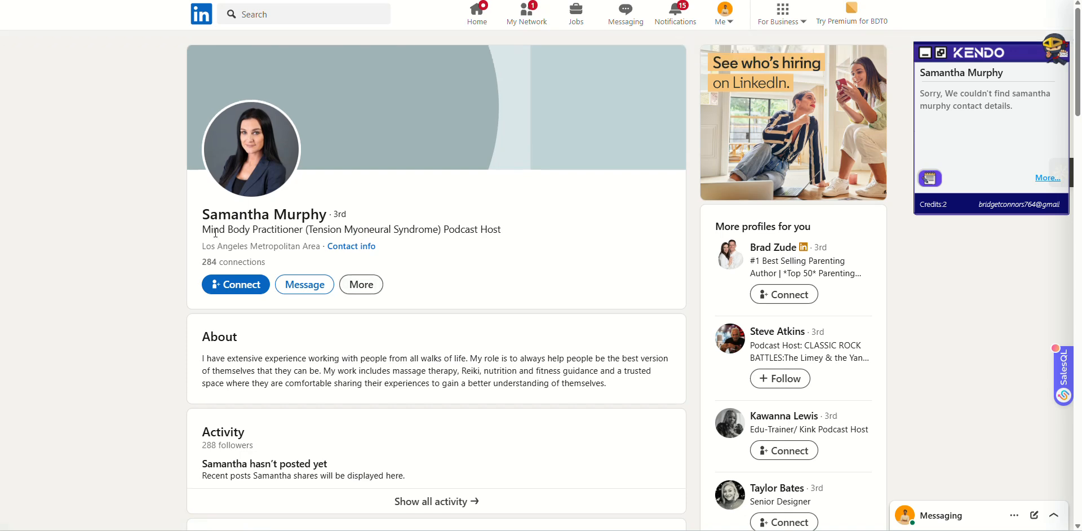
left_click_drag(200, 215, 321, 215)
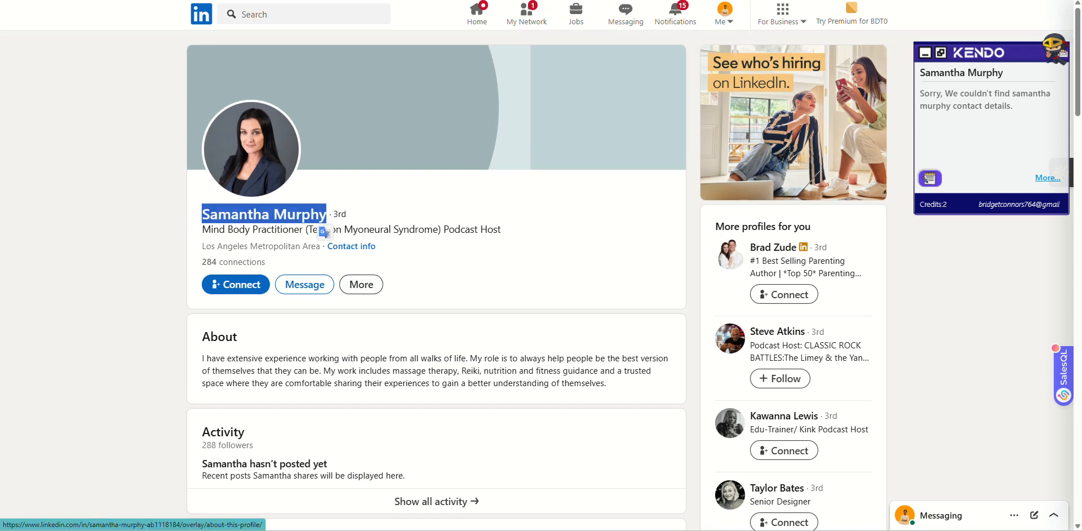
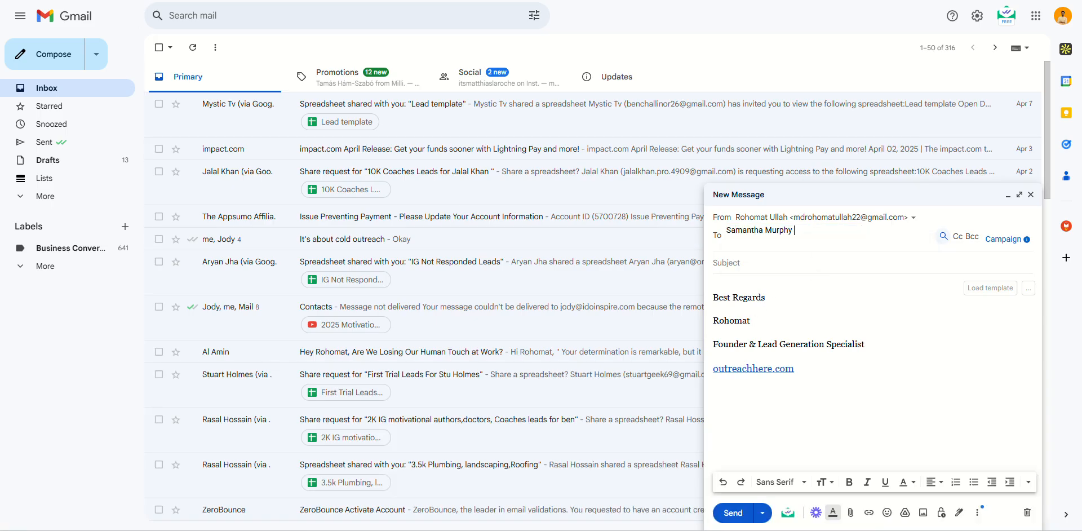
Check the host website's Contact page, then shorten the first name in Gmail to test address guesses.
left_click(101, 0)
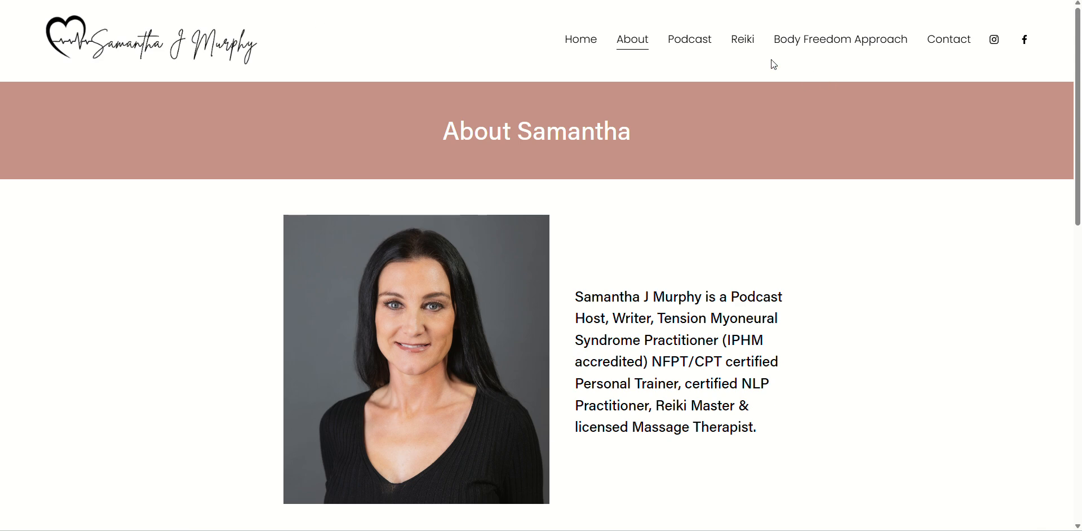
left_click(949, 59)
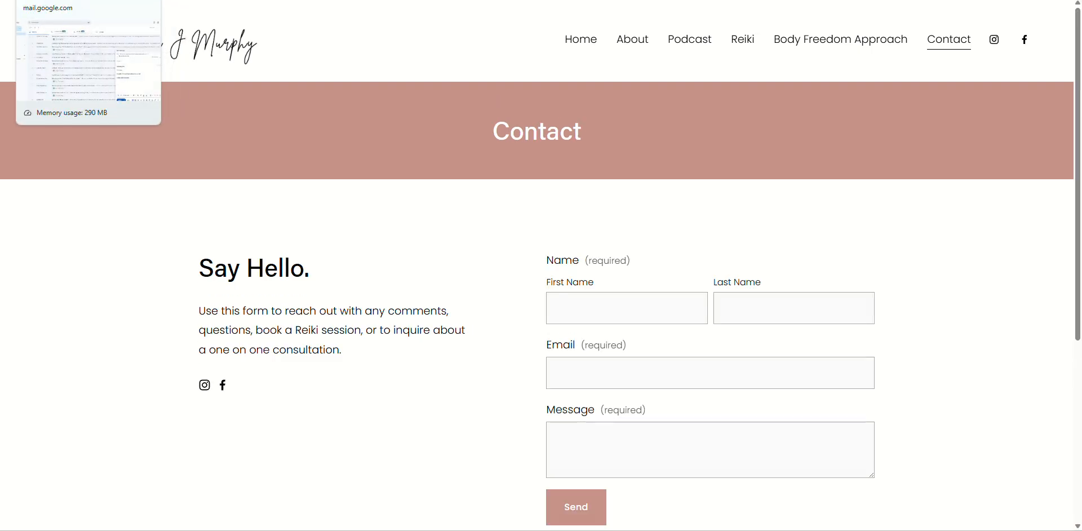
left_click(84, 0)
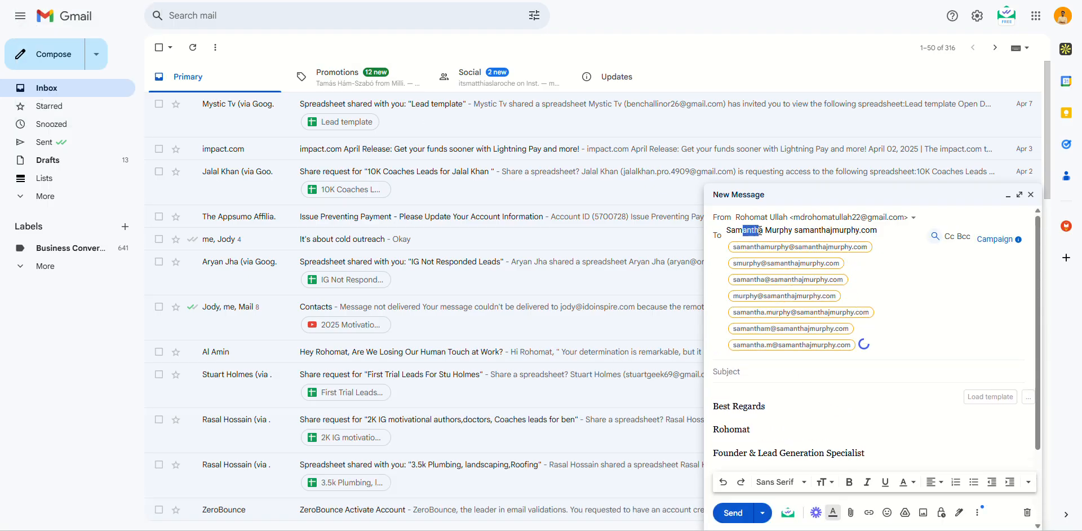
left_click_drag(745, 230, 761, 229)
key("BackSpace")
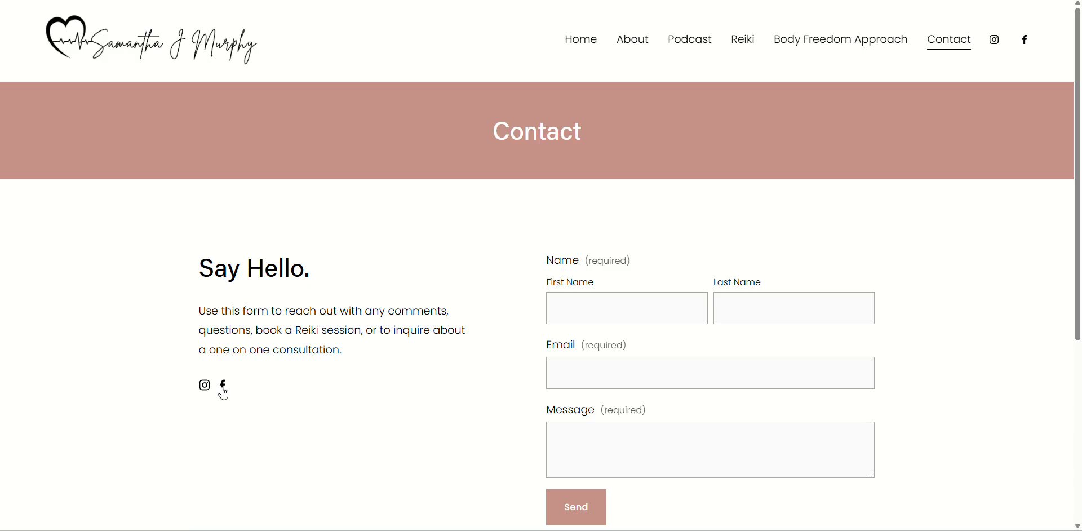
Open her Facebook page and copy the email address from the Intro card.
scroll(442, 321, "down", 5)
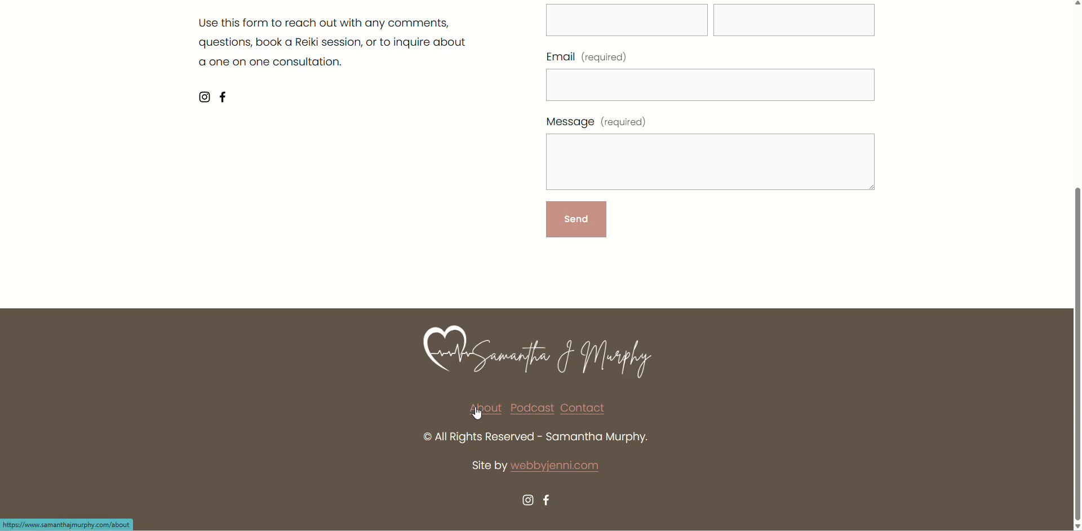
left_click(546, 500)
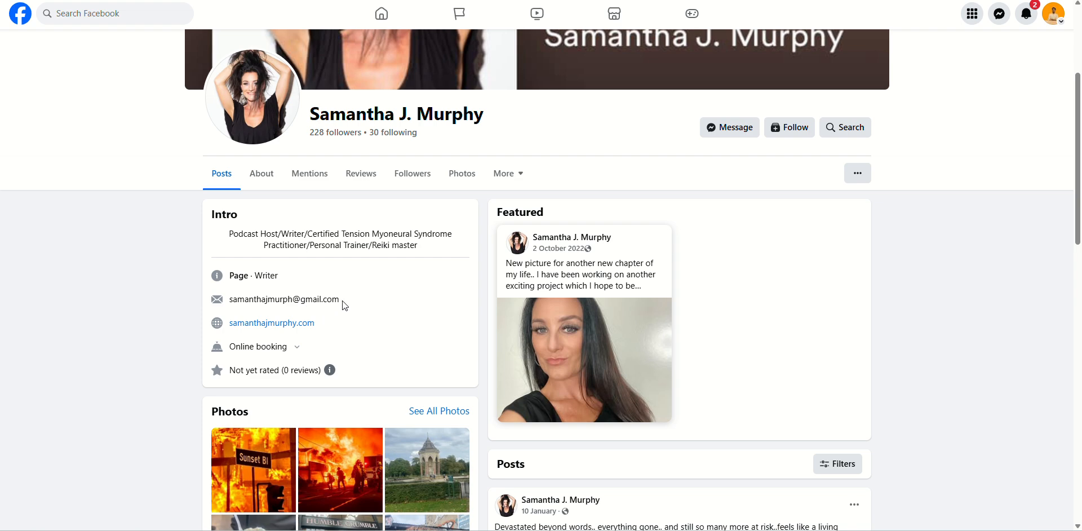
left_click_drag(341, 299, 228, 299)
key("ctrl+c")
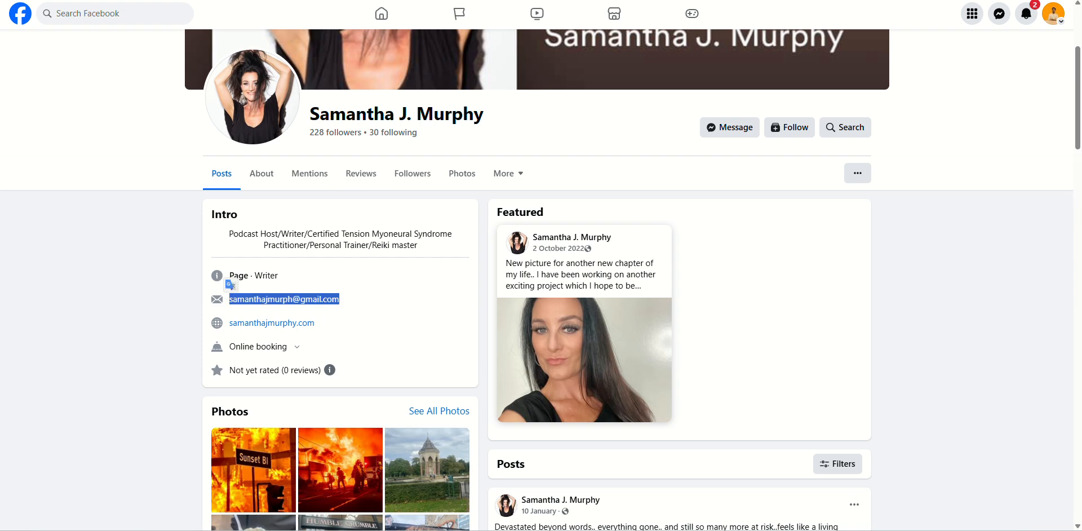
key("ctrl+Tab")
Paste the podcaster's email into F8 and copy Podcast Host from E6 into E8.
left_click(371, 188)
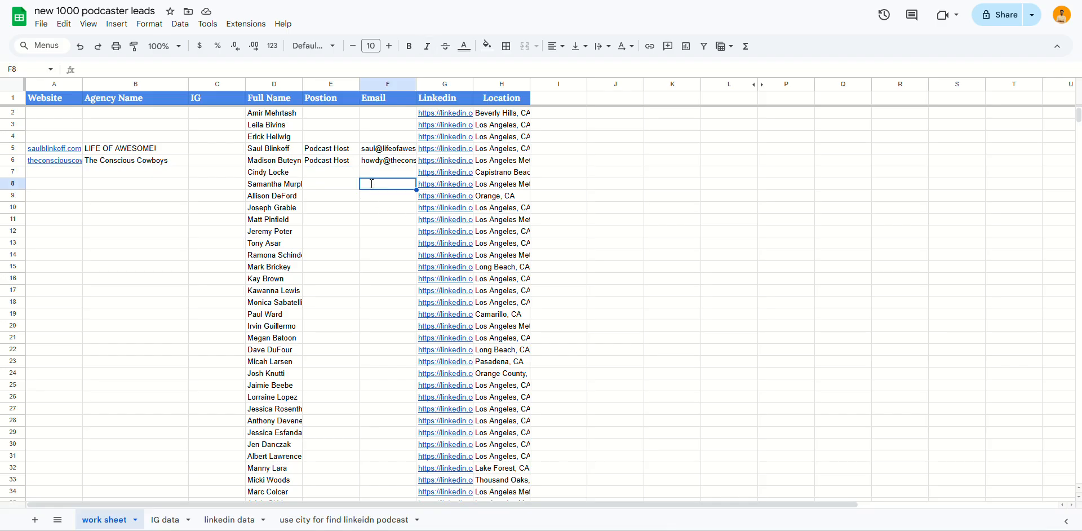
key("ctrl+v")
left_click(333, 164)
key("ctrl+c")
left_click(337, 183)
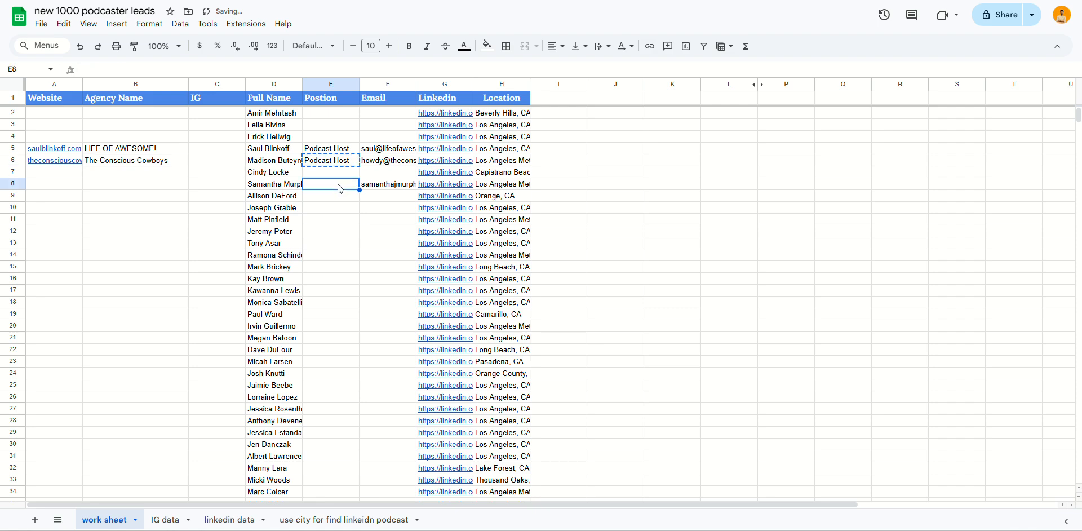
key("ctrl+v")
Paste the podcaster's website address into row 8.
left_click(141, 188)
key("Return")
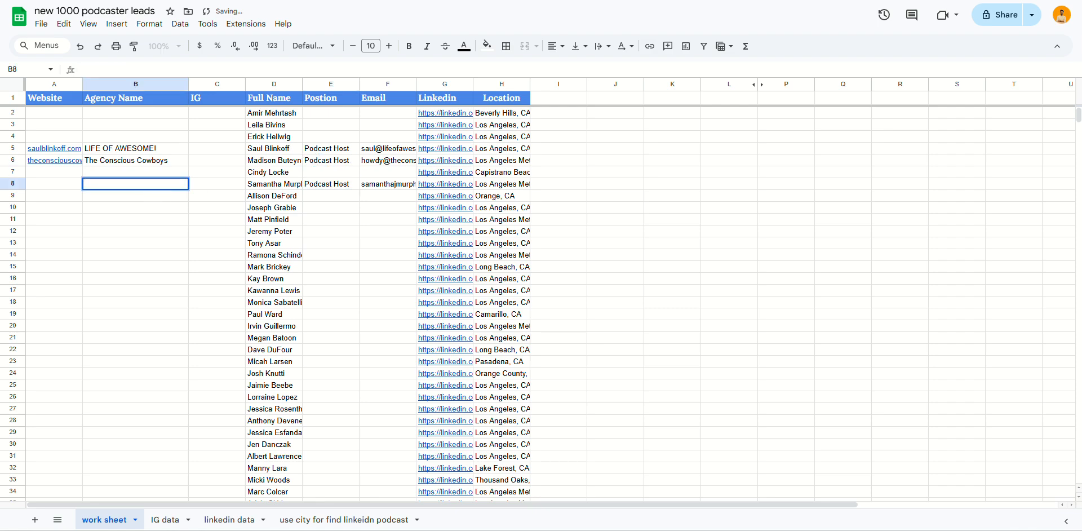
key("ctrl+Tab")
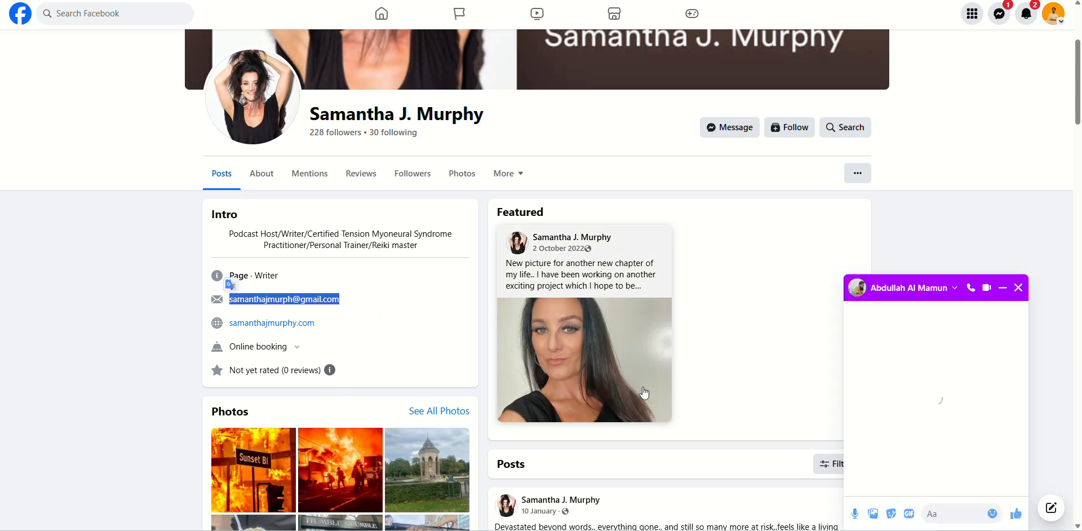
key("ctrl+Tab")
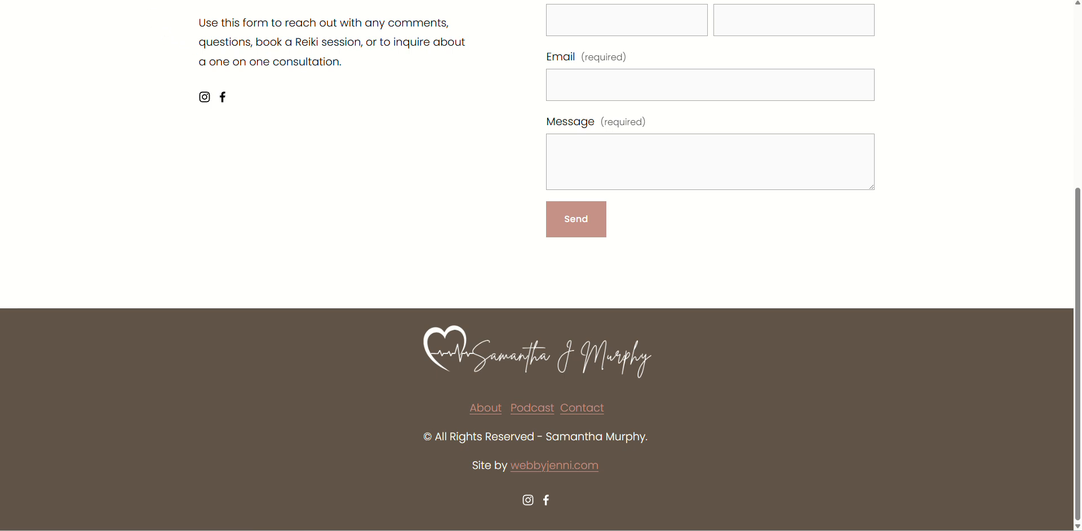
key("ctrl+Tab")
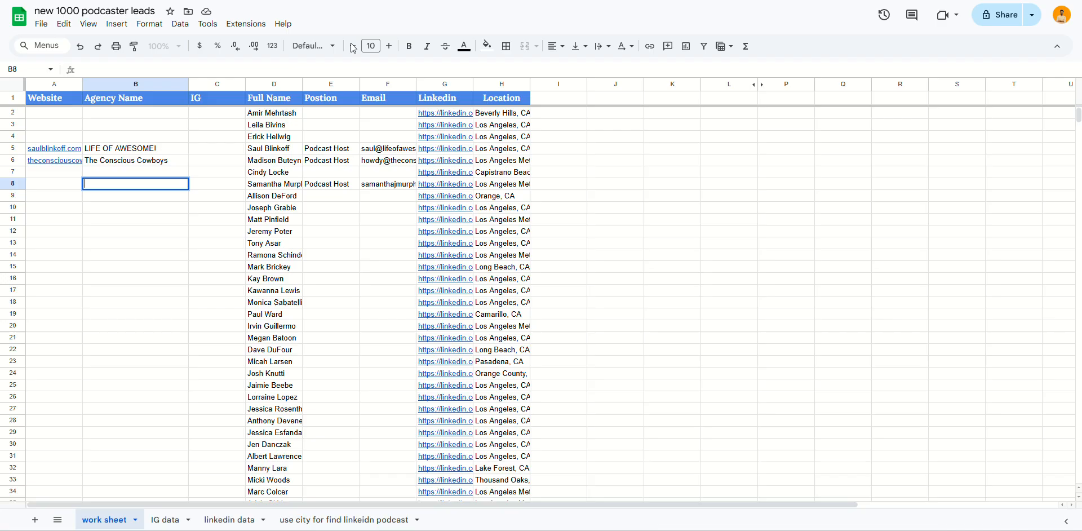
key("ctrl+v")
Copy the podcaster's name from her Facebook profile into cell A8.
double_click(52, 185)
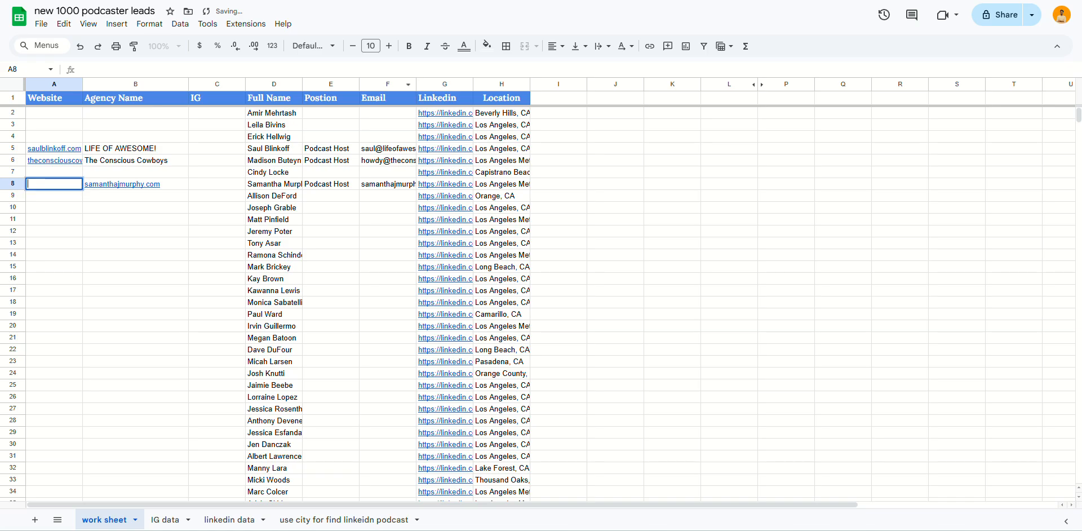
key("ctrl+shift+Tab")
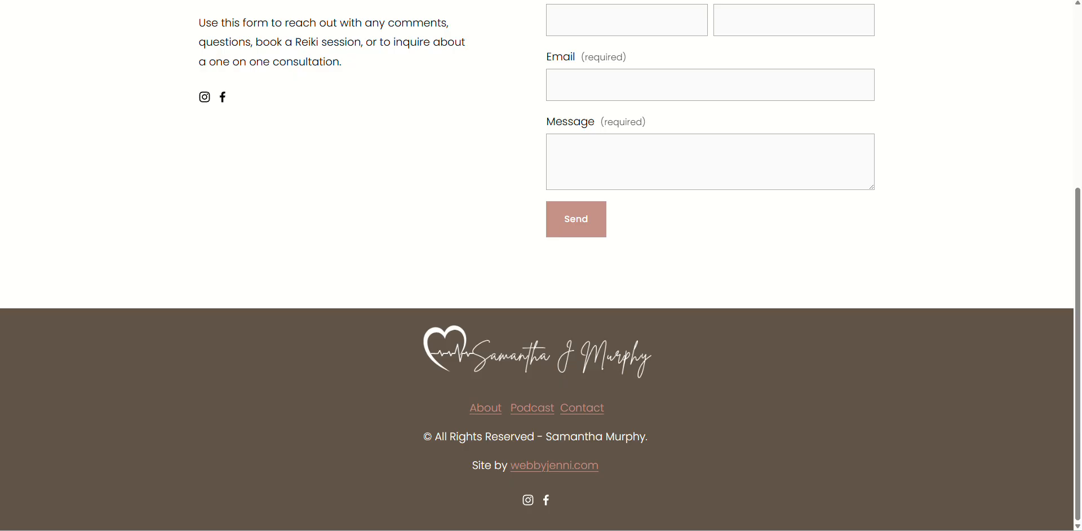
key("ctrl+shift+Tab")
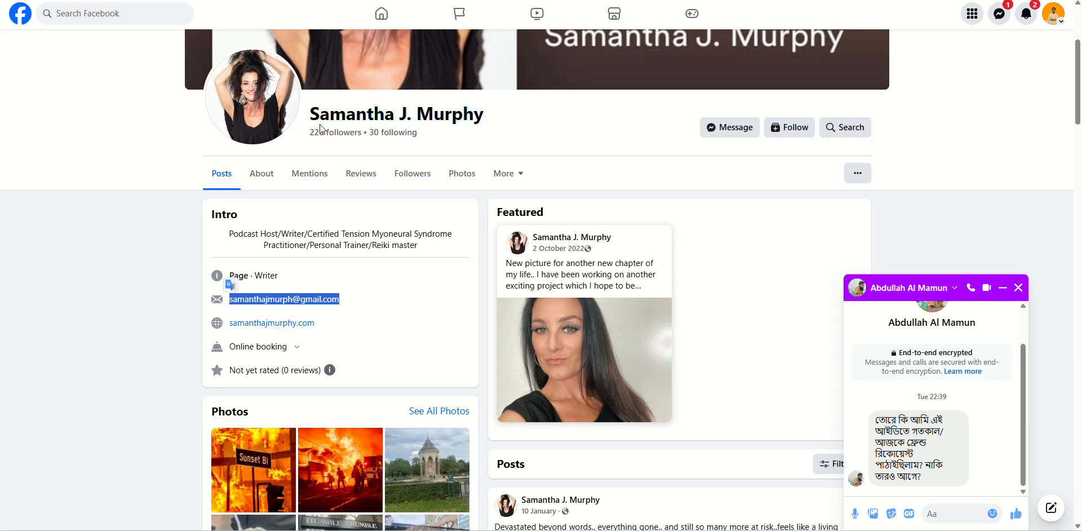
left_click_drag(310, 116, 483, 115)
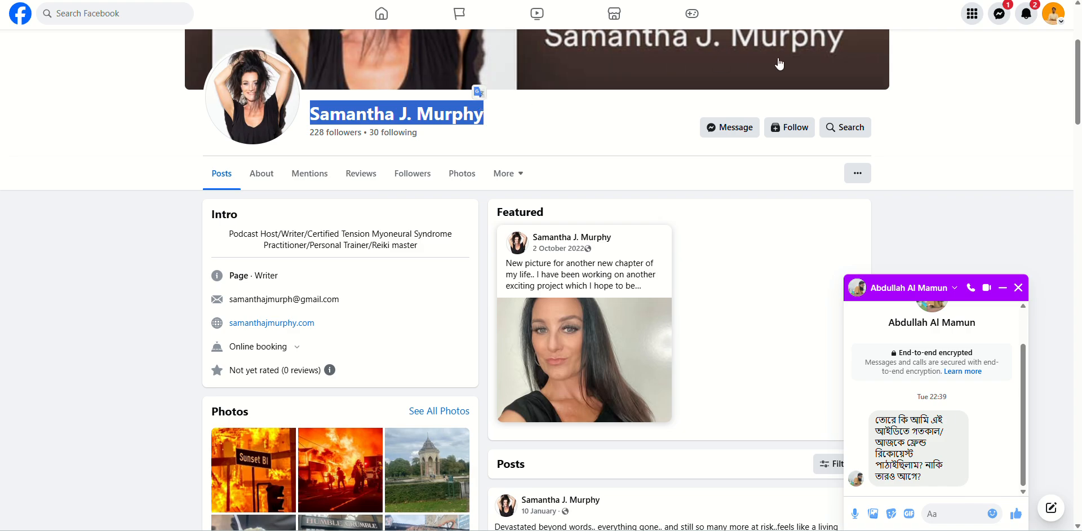
key("ctrl+c")
key("ctrl+shift+Tab")
key("ctrl+v")
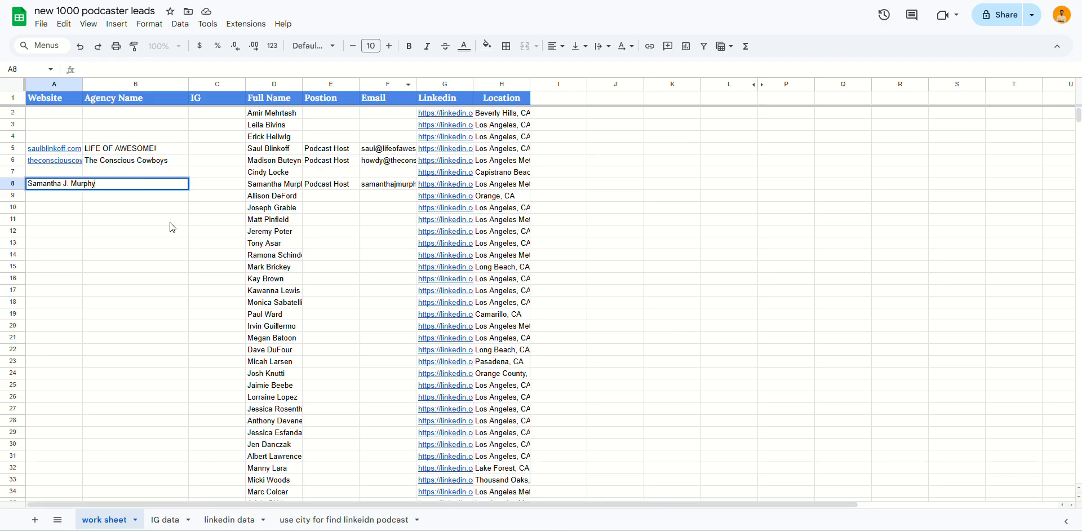
left_click(115, 245)
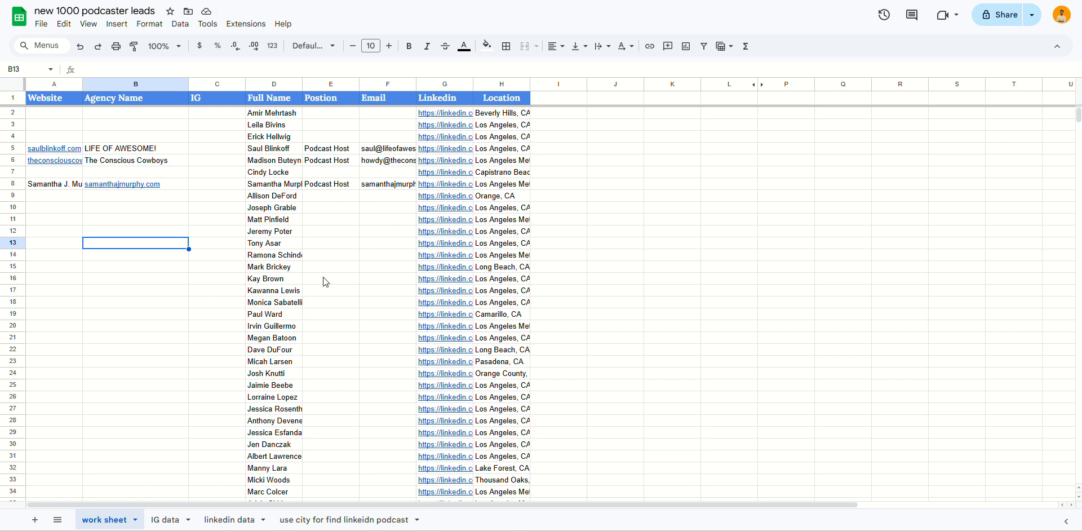
Swap row 8 so the website link sits in A8 and the name in B8.
left_click(103, 185)
left_click_drag(93, 190, 72, 184)
left_click(64, 189)
left_click(58, 202)
left_click(73, 246)
scroll(457, 180, "down", 5)
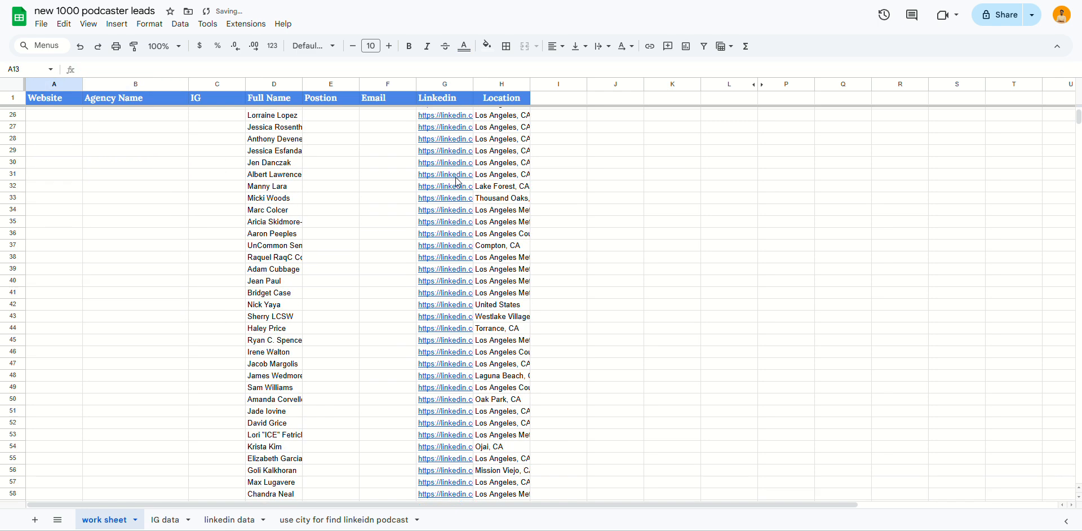
scroll(455, 225, "up", 5)
left_click(349, 270)
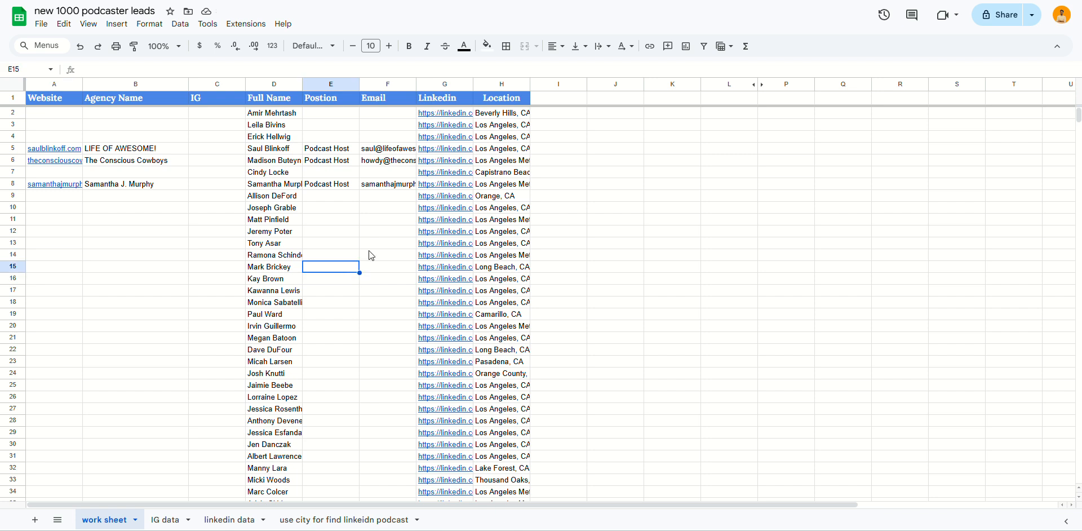
Widen the Email column (F) so the addresses fit.
left_click_drag(530, 84, 504, 97)
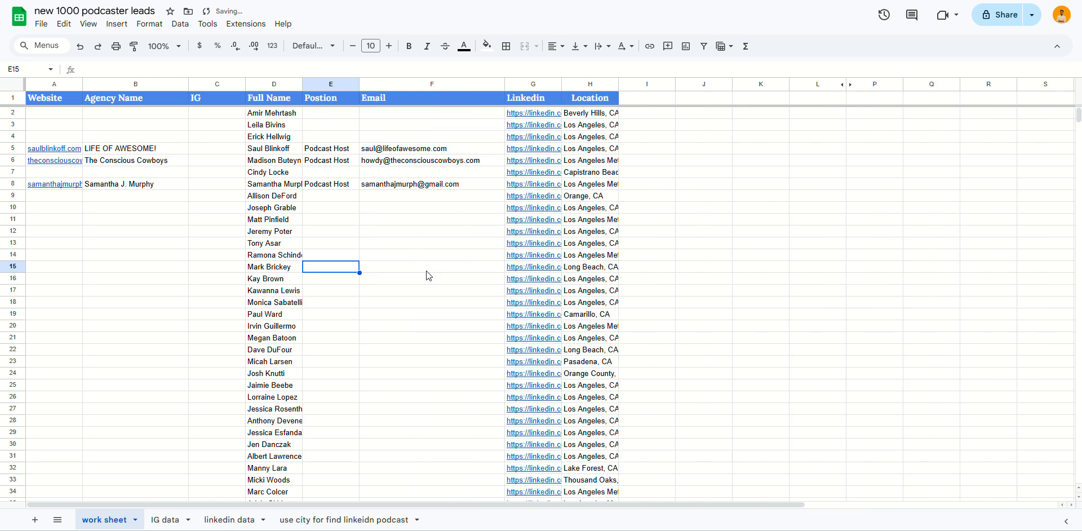
left_click(427, 277)
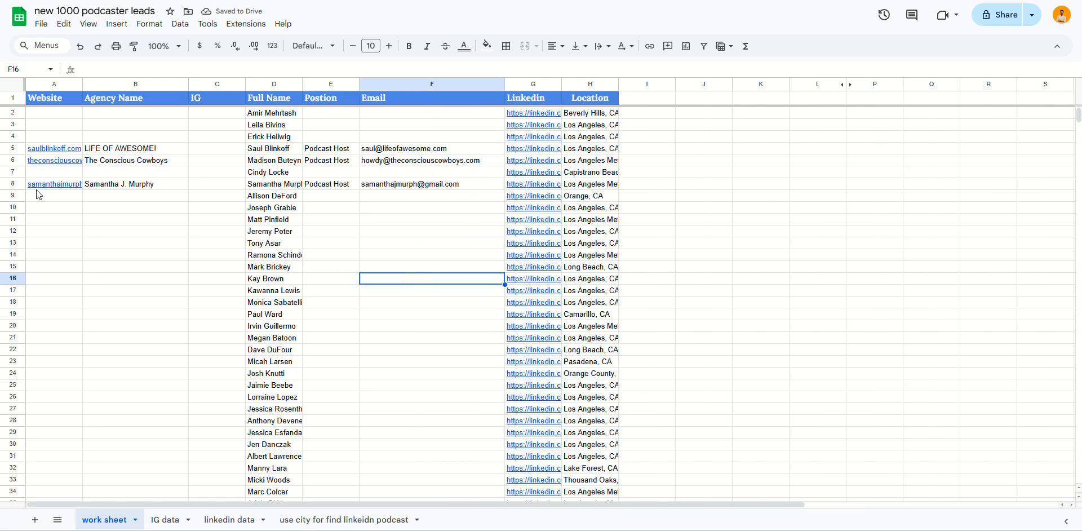
left_click(113, 186)
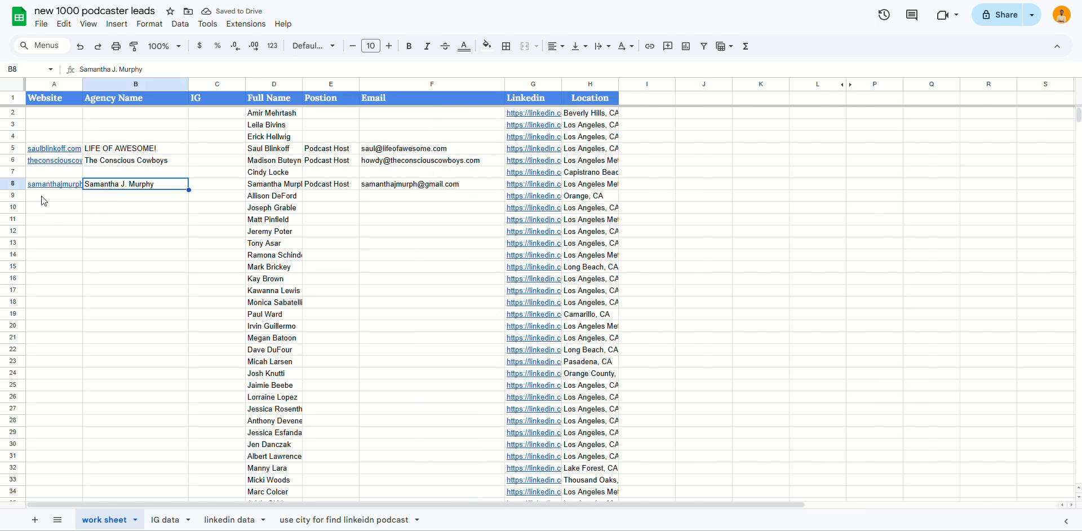
left_click_drag(142, 151, 144, 194)
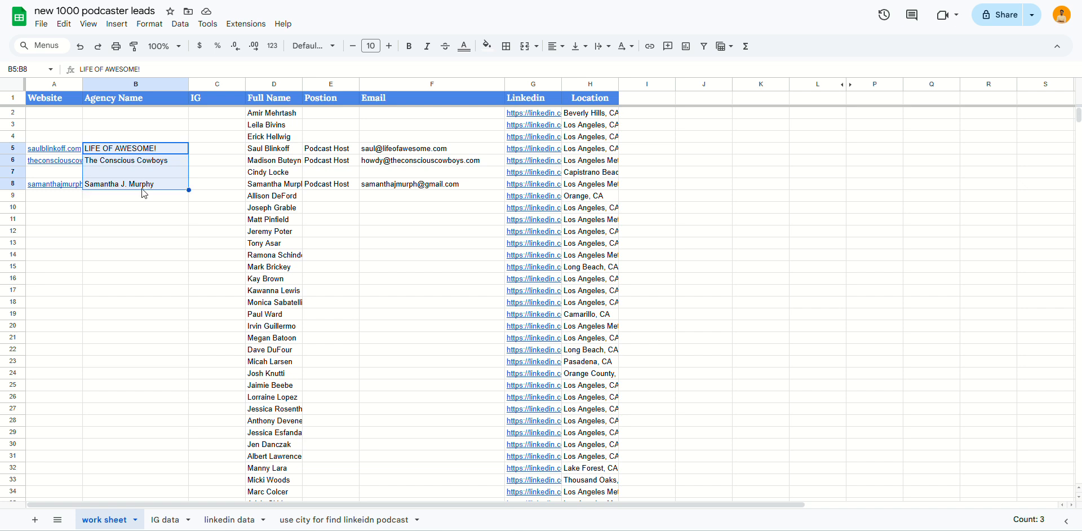
left_click(123, 254)
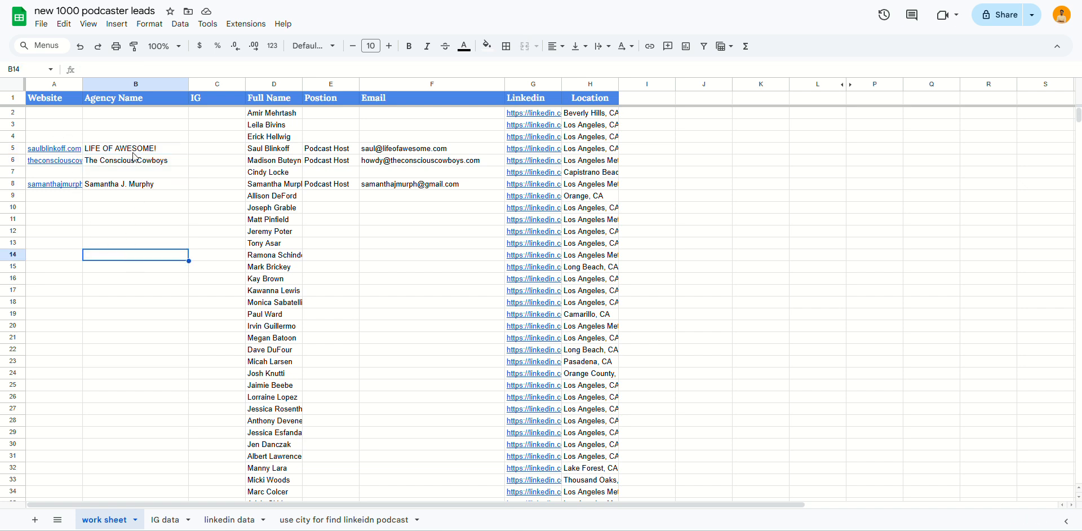
Double-check row 8's website and name against the entries in rows 5–6.
left_click(70, 190)
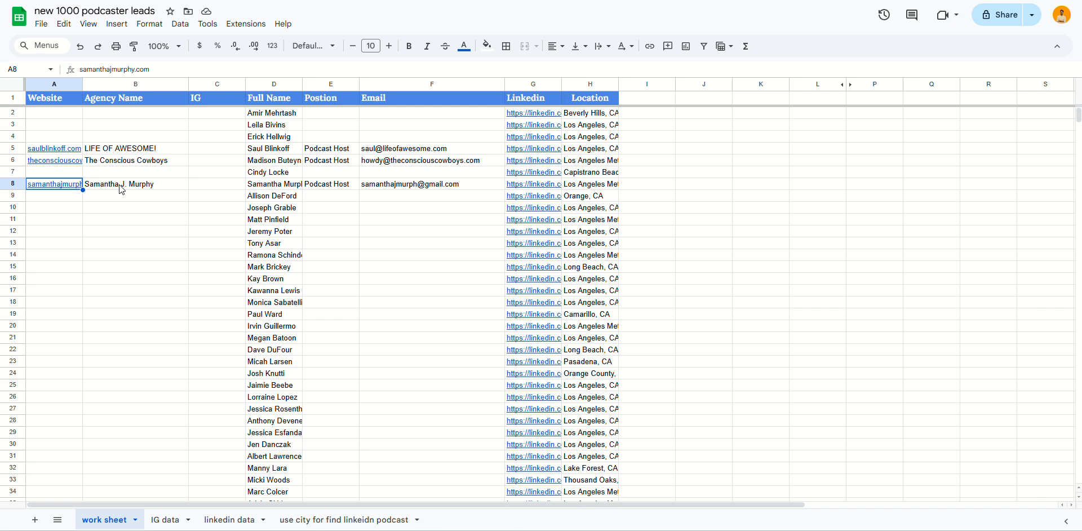
left_click(113, 190)
left_click(60, 190)
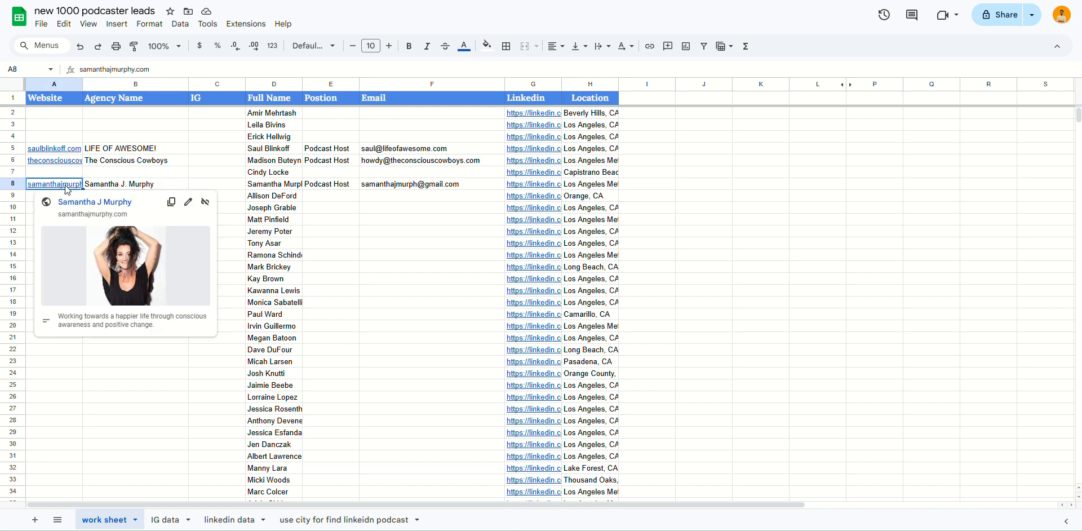
left_click(171, 160)
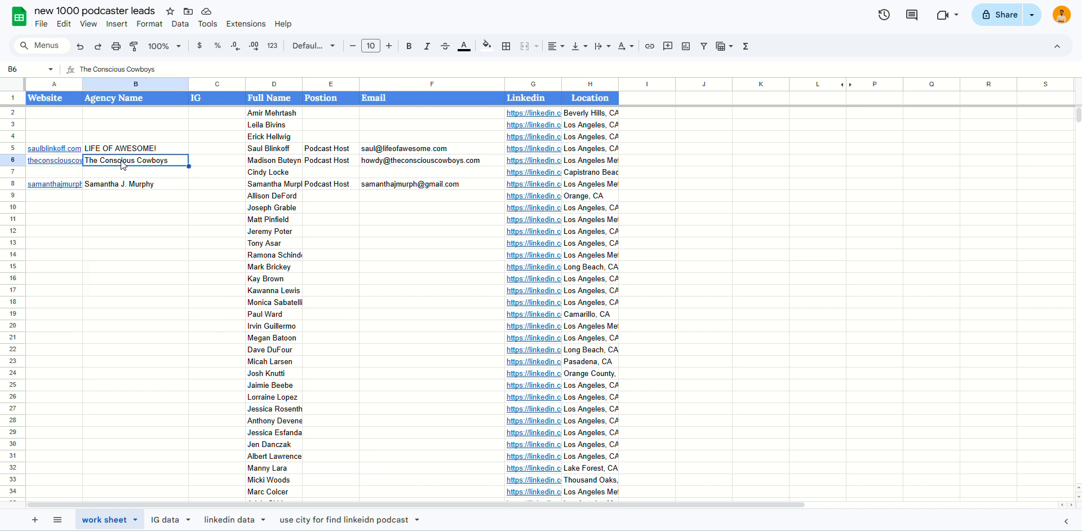
mouse_move(142, 150)
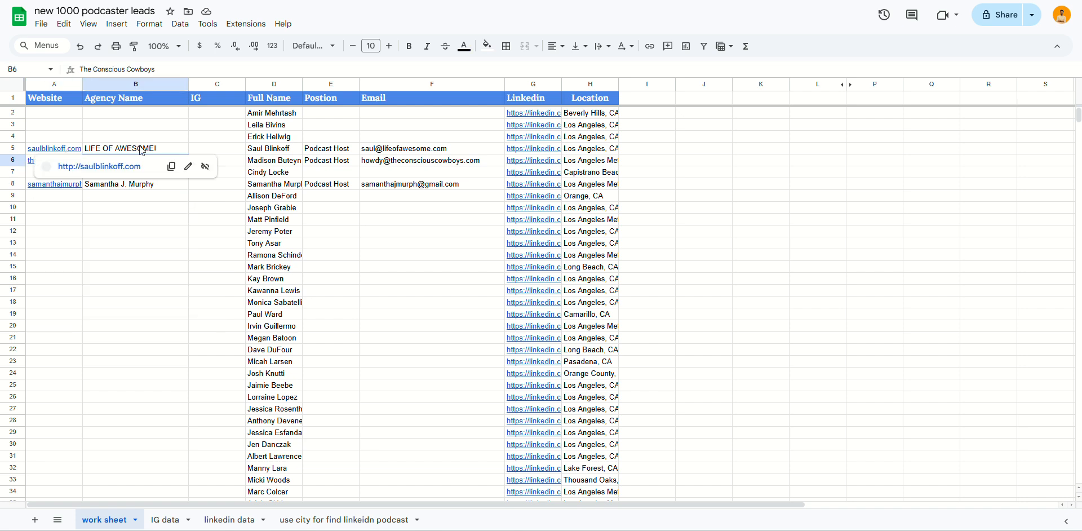
left_click(284, 149)
scroll(373, 282, "down", 5)
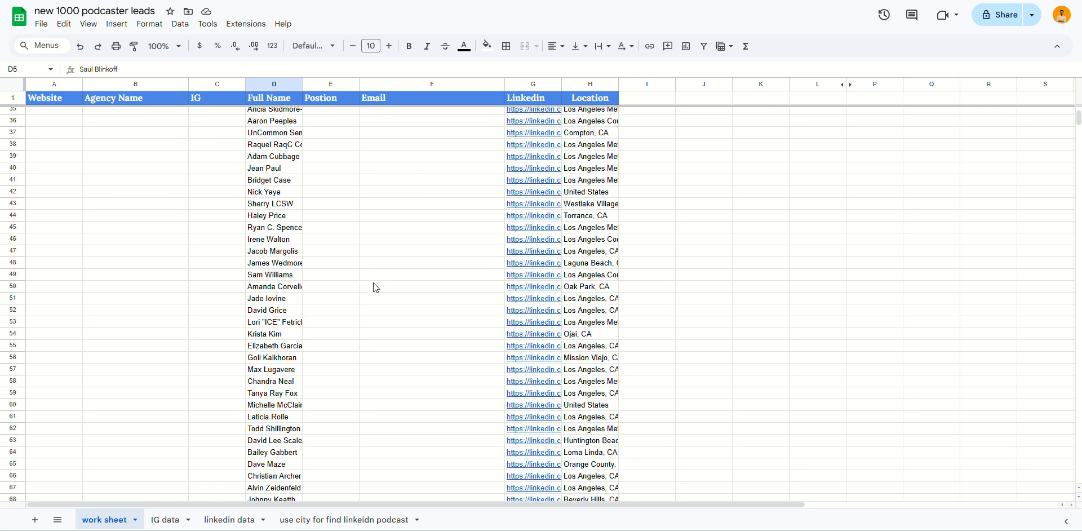
scroll(379, 278, "up", 5)
left_click(528, 83)
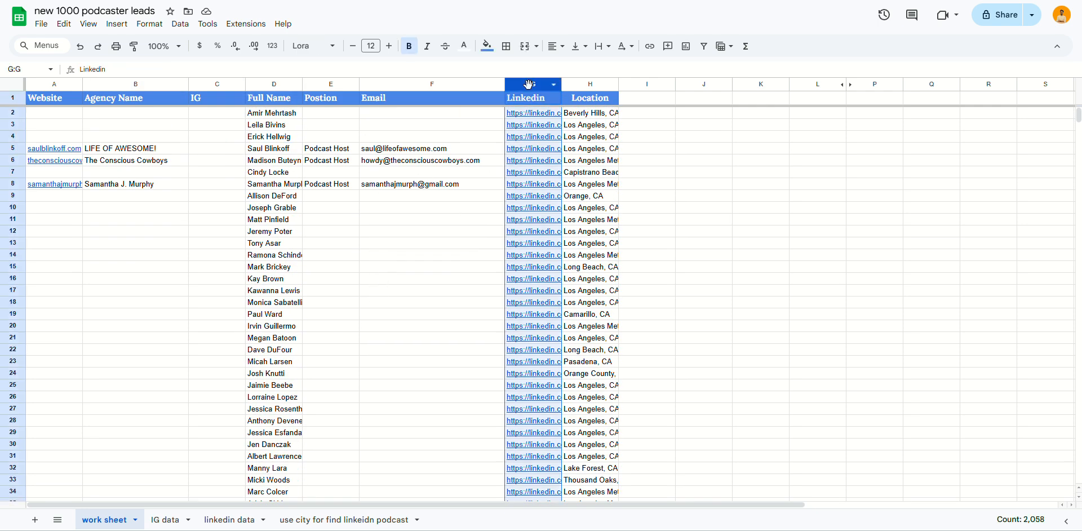
left_click(405, 345)
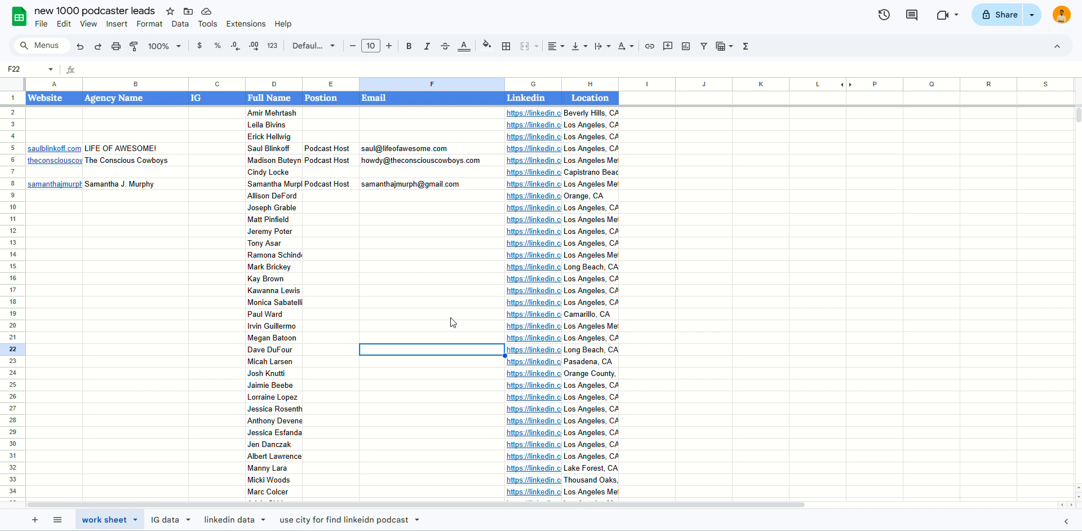